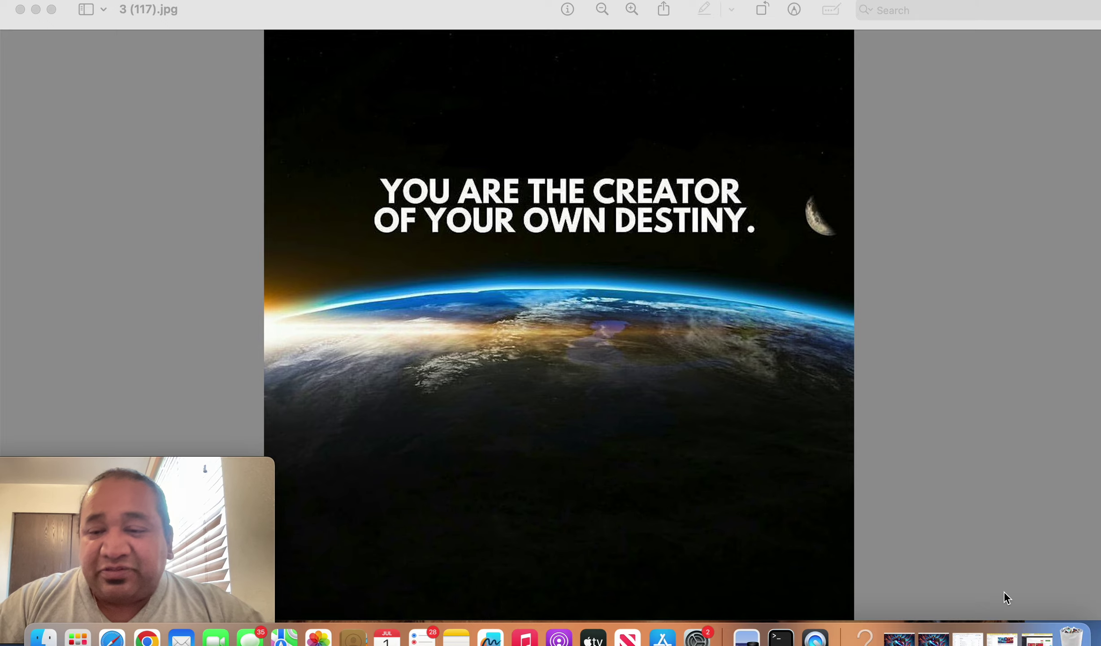
Restore the minimized TubeBuddy 'My Account' browser window over the Preview image
left_click(1045, 642)
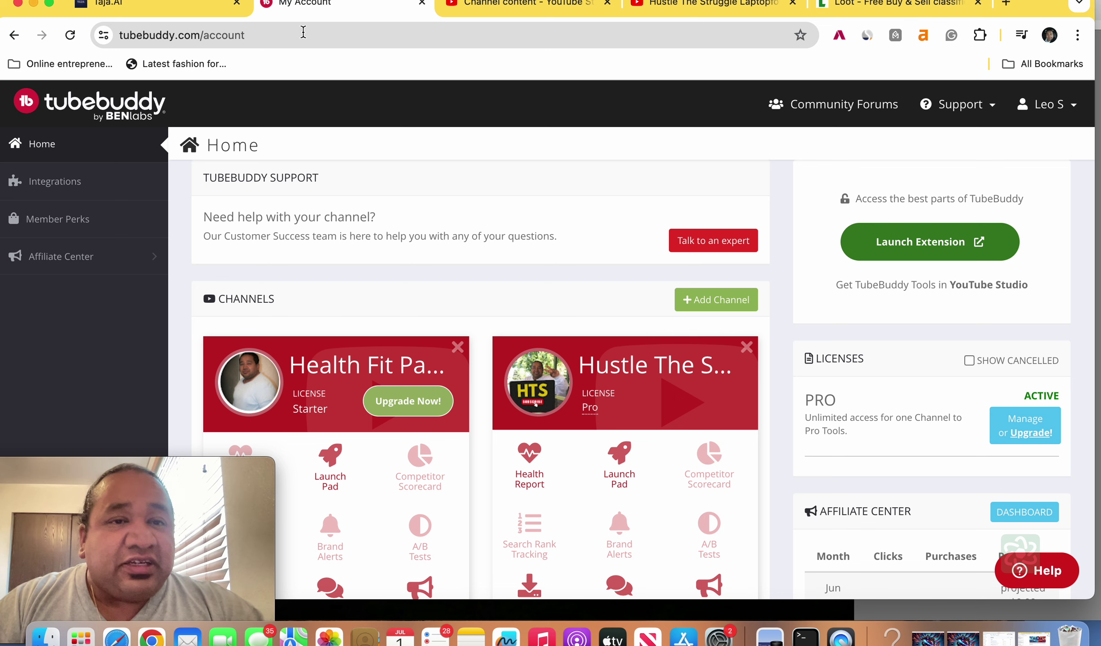
Switch between the Taja.AI and TubeBuddy My Account tabs, ending on the Taja.AI dashboard
left_click(191, 8)
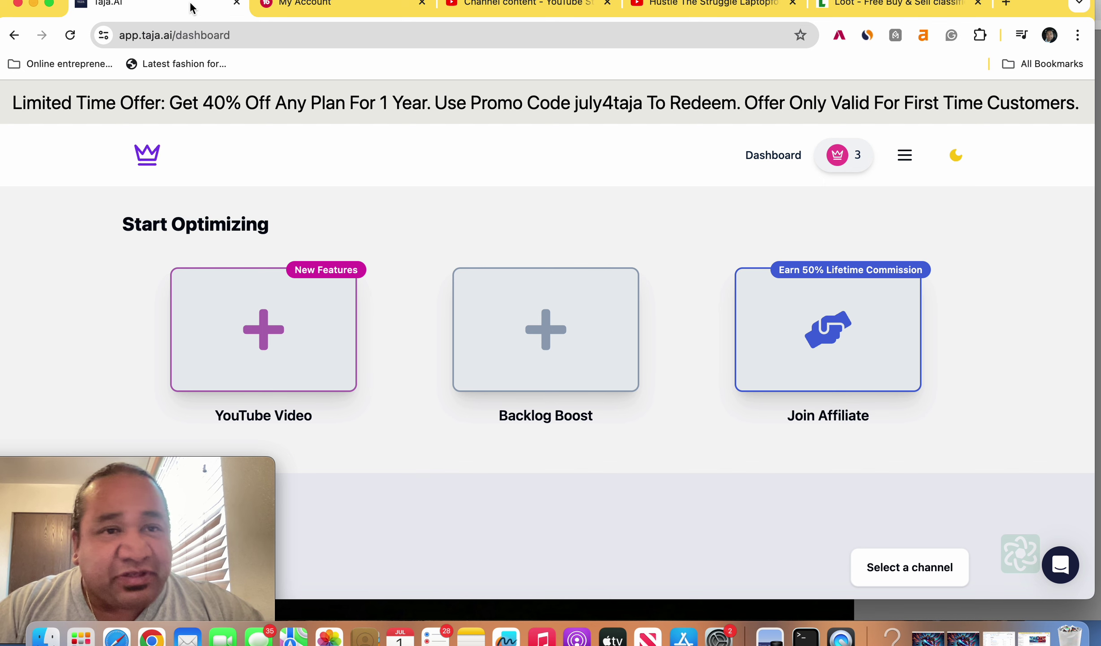
left_click(294, 6)
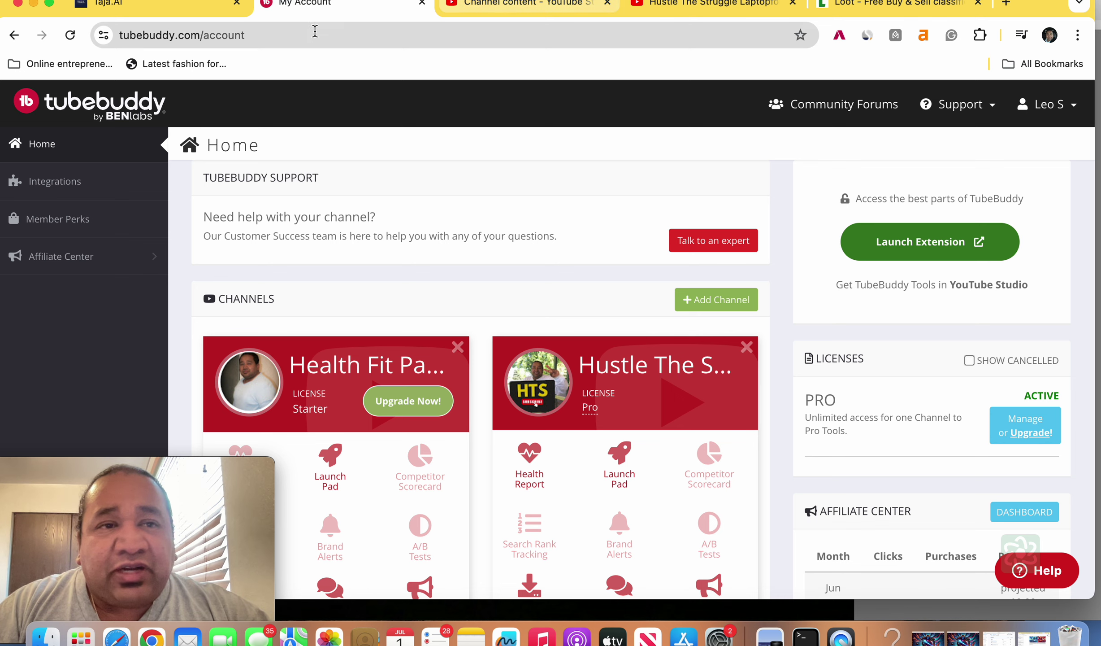
left_click(203, 8)
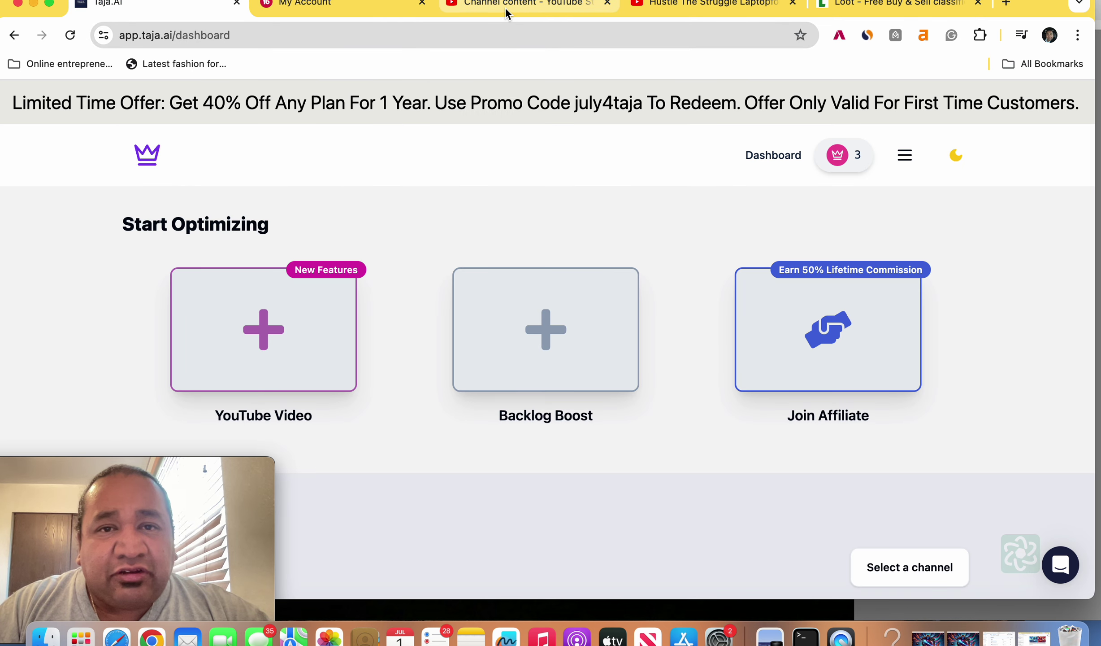
Put the browser in full screen and show Similarweb's youtube.com stats, highlighting Monthly Visits
left_click(51, 3)
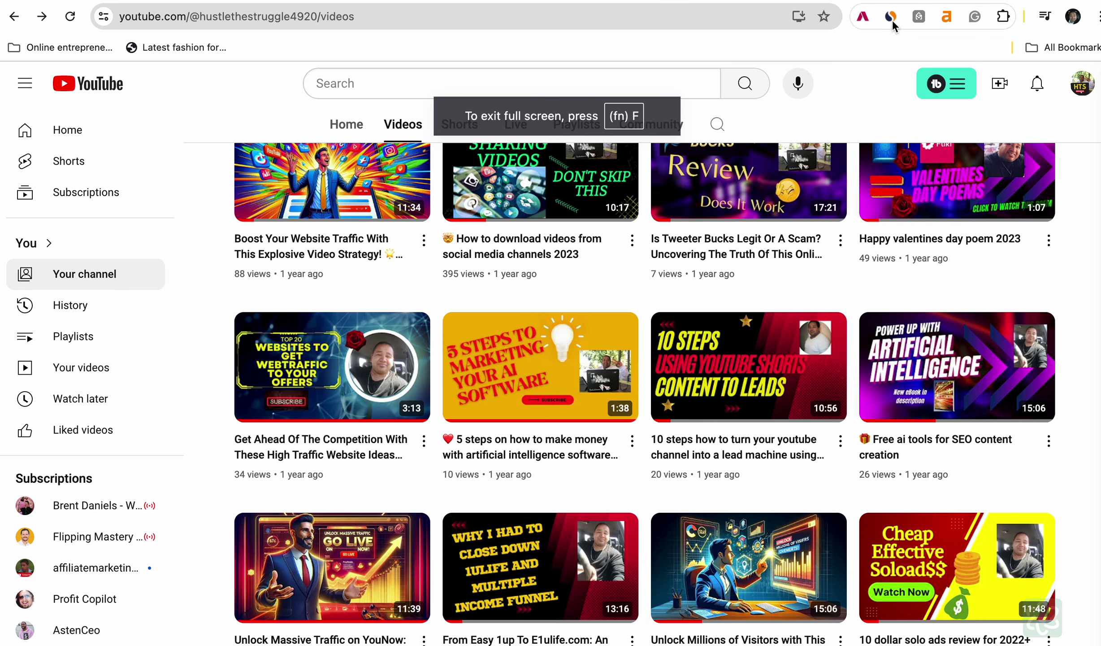
left_click(892, 17)
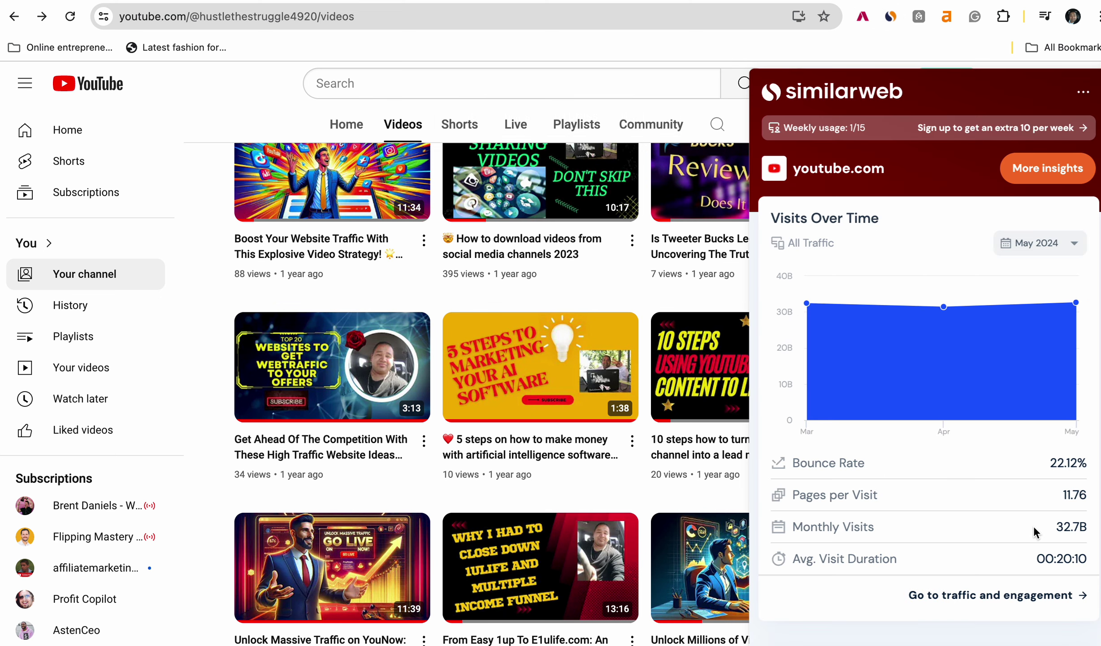
left_click_drag(875, 527, 793, 527)
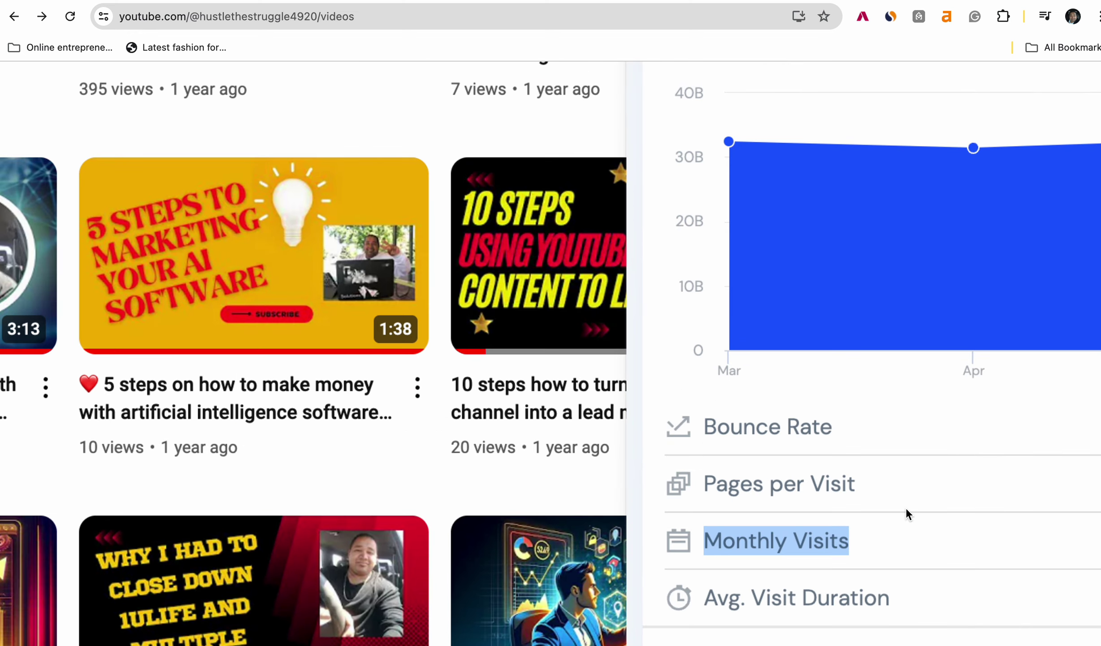
scroll(906, 506, "right", 5)
scroll(906, 507, "down", 3)
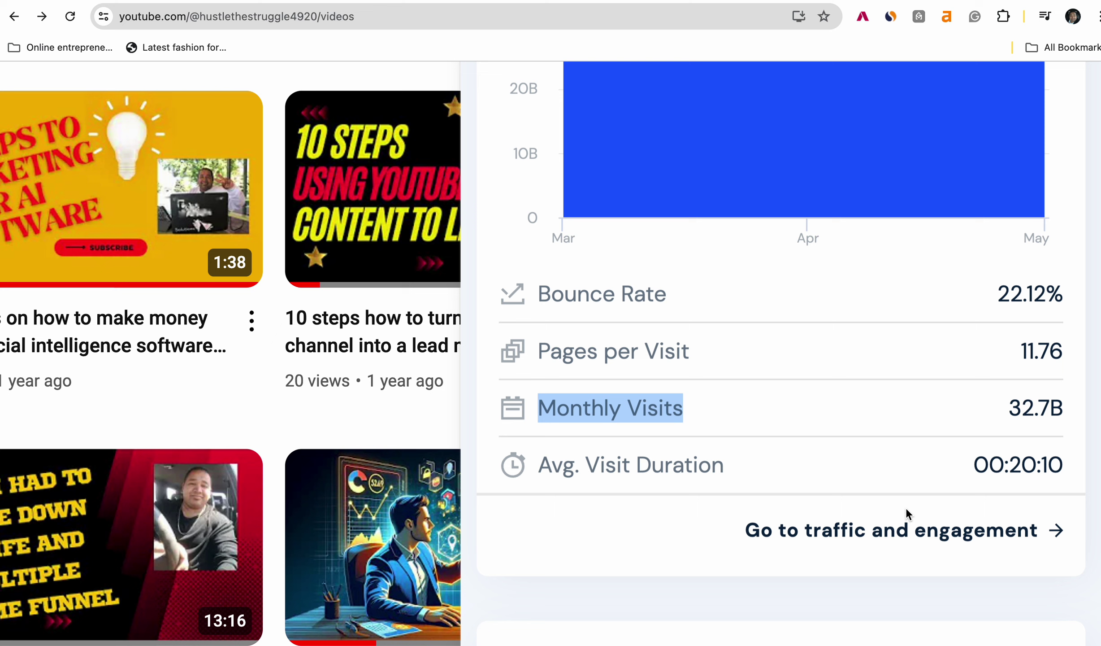
scroll(906, 507, "down", 10)
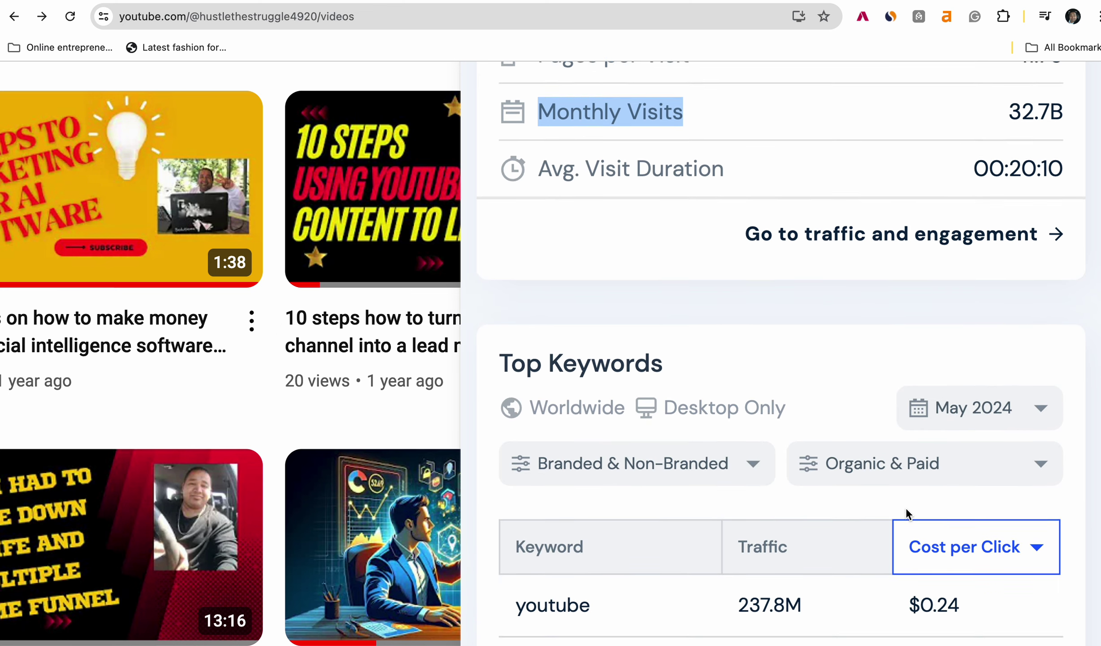
scroll(907, 512, "down", 8)
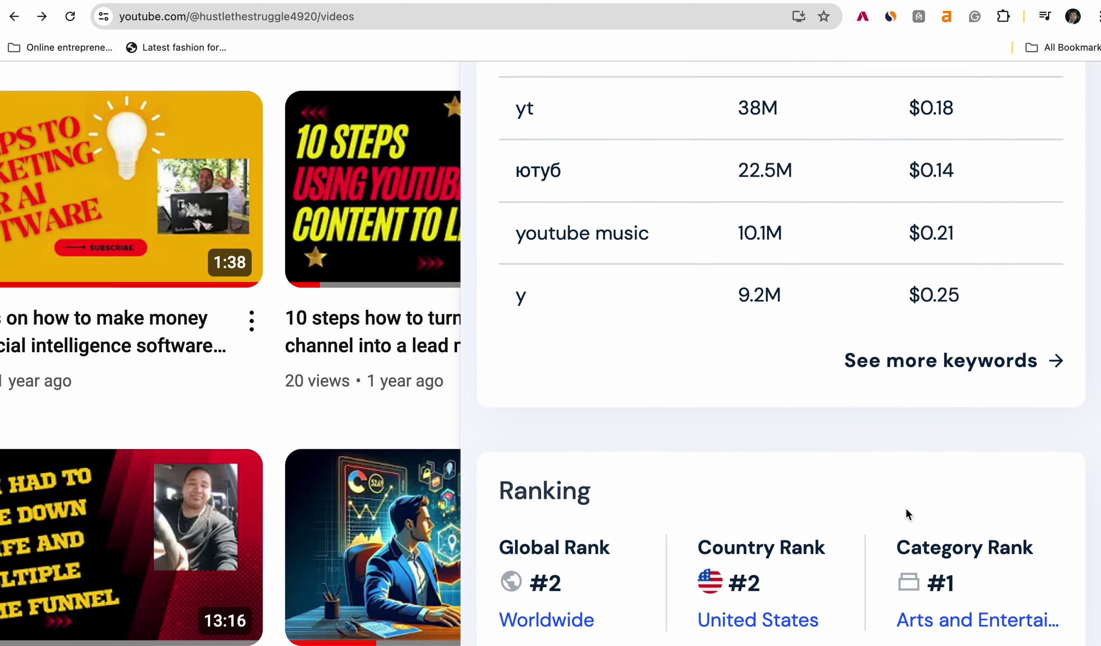
scroll(906, 510, "down", 9)
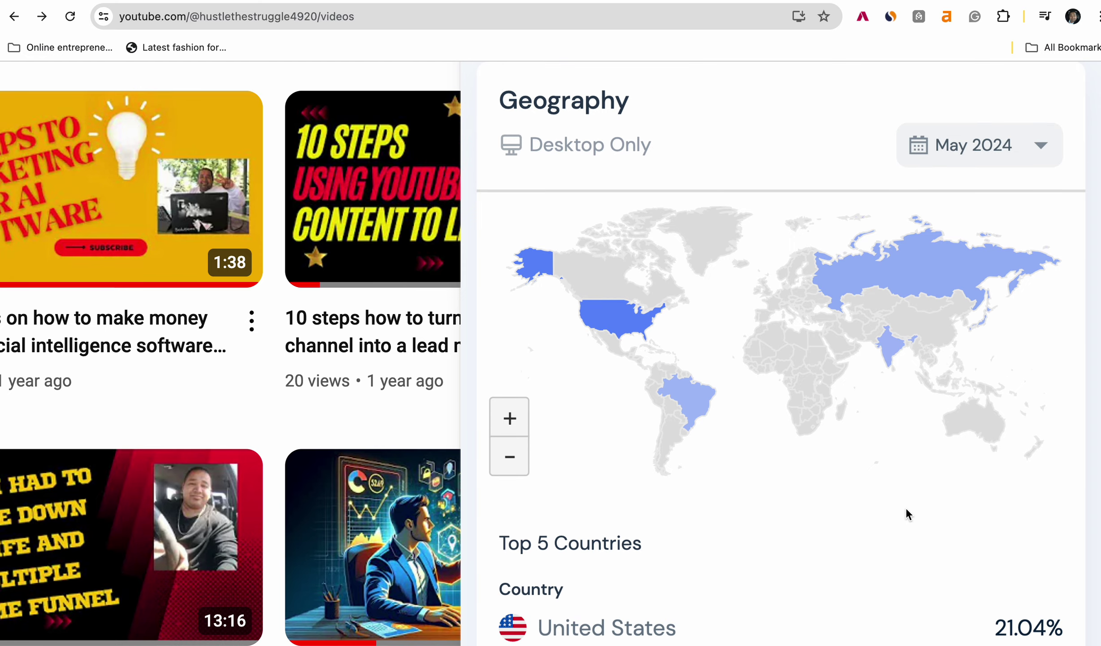
Scroll the Similarweb stats through geography to Traffic Sources, zoom out, then close the panel
mouse_move(886, 252)
mouse_move(540, 235)
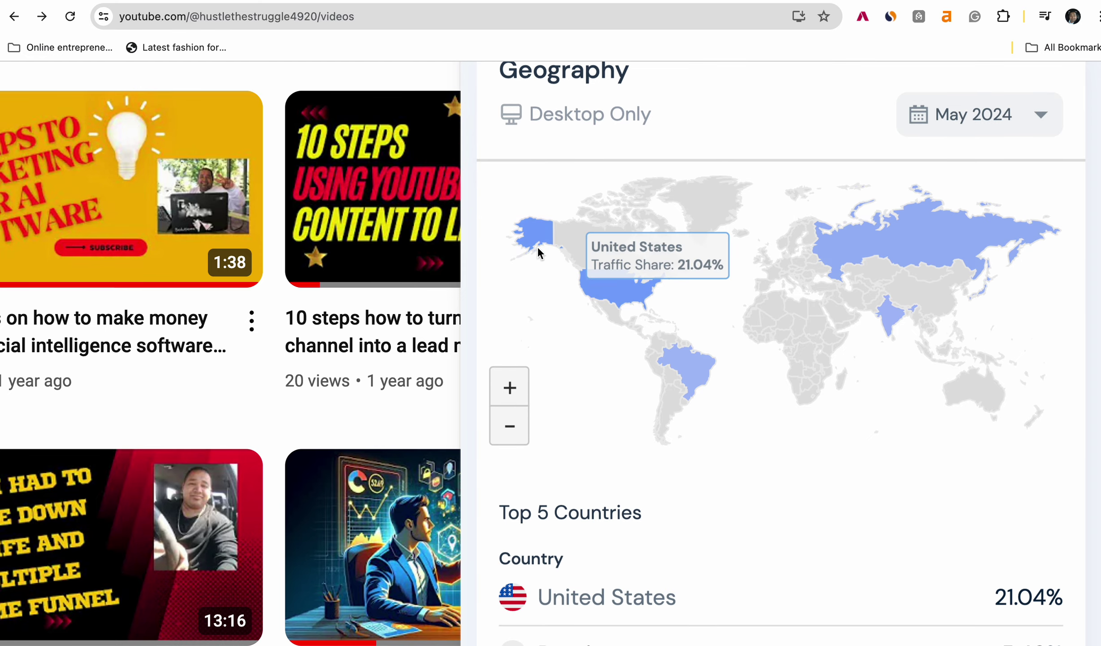
mouse_move(693, 363)
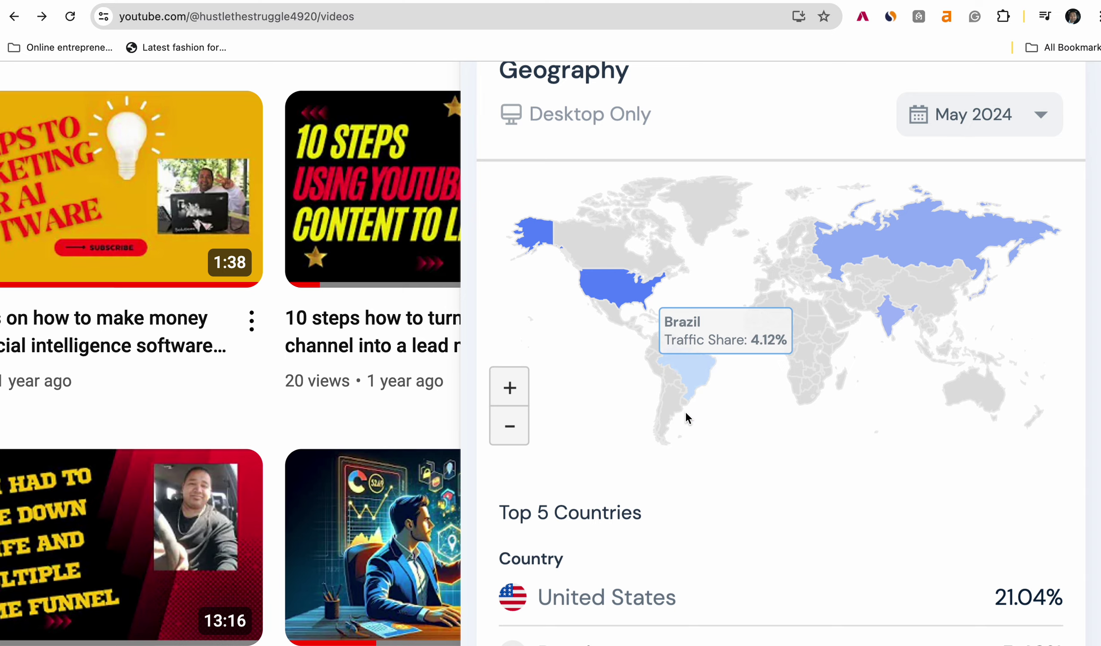
scroll(686, 417, "down", 3)
scroll(686, 414, "down", 10)
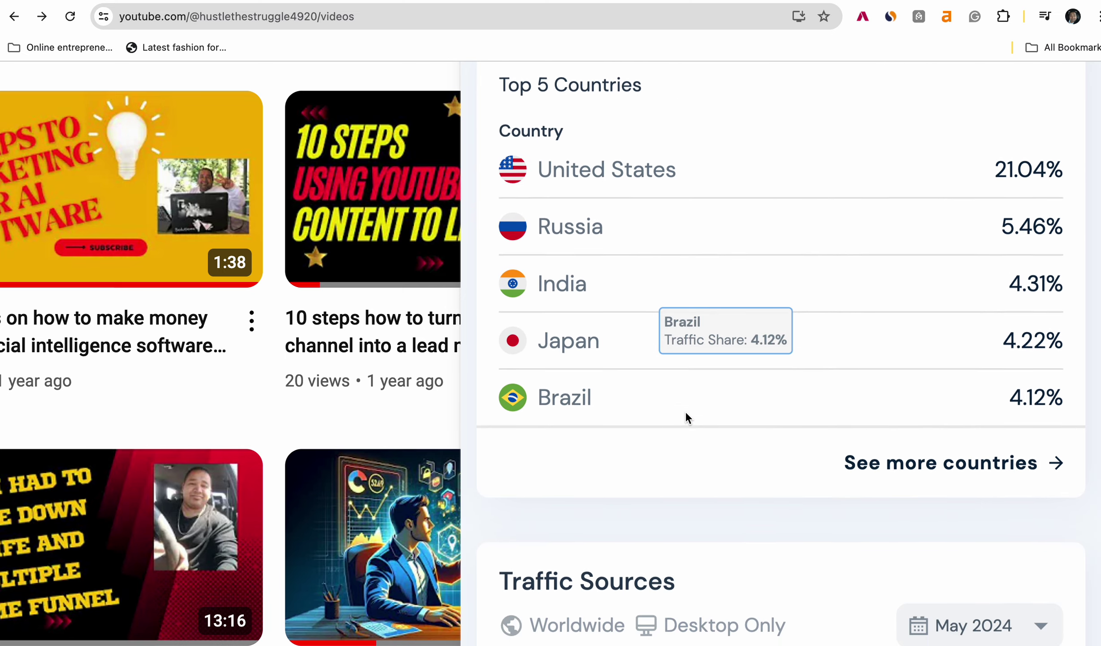
scroll(685, 410, "down", 5)
key("super+minus")
key("super+minus")
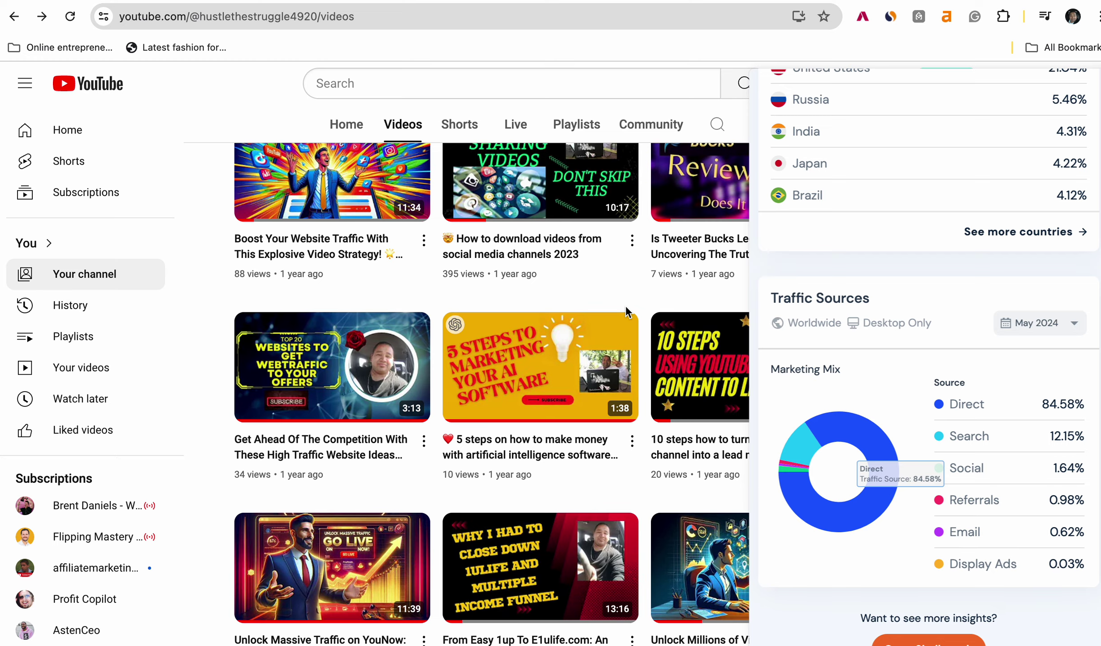
left_click(206, 297)
Find the '3 METHODS' Loot ad-posting video in the channel content and open its details
scroll(471, 352, "down", 4)
scroll(470, 350, "up", 20)
scroll(468, 344, "down", 15)
scroll(468, 344, "down", 10)
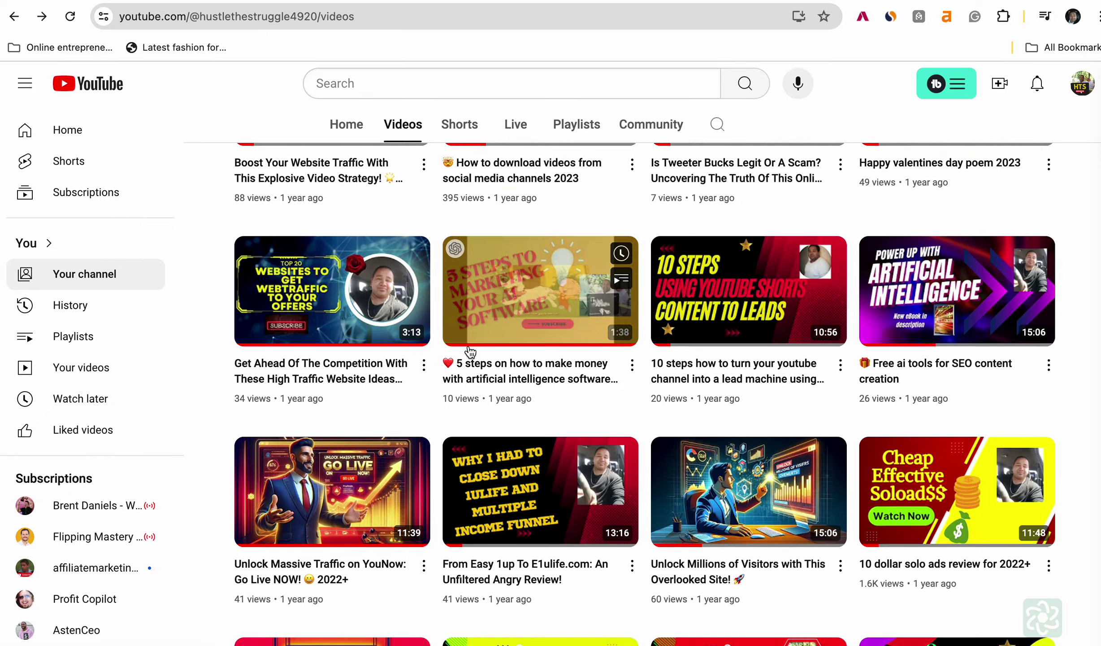
scroll(469, 351, "down", 5)
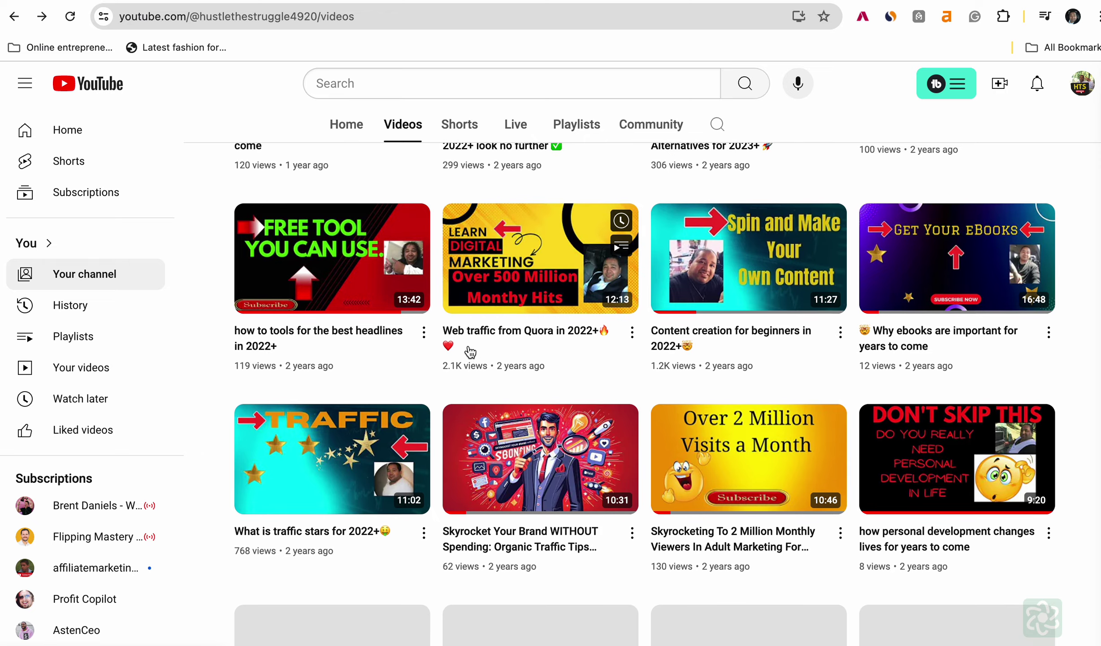
scroll(469, 352, "up", 15)
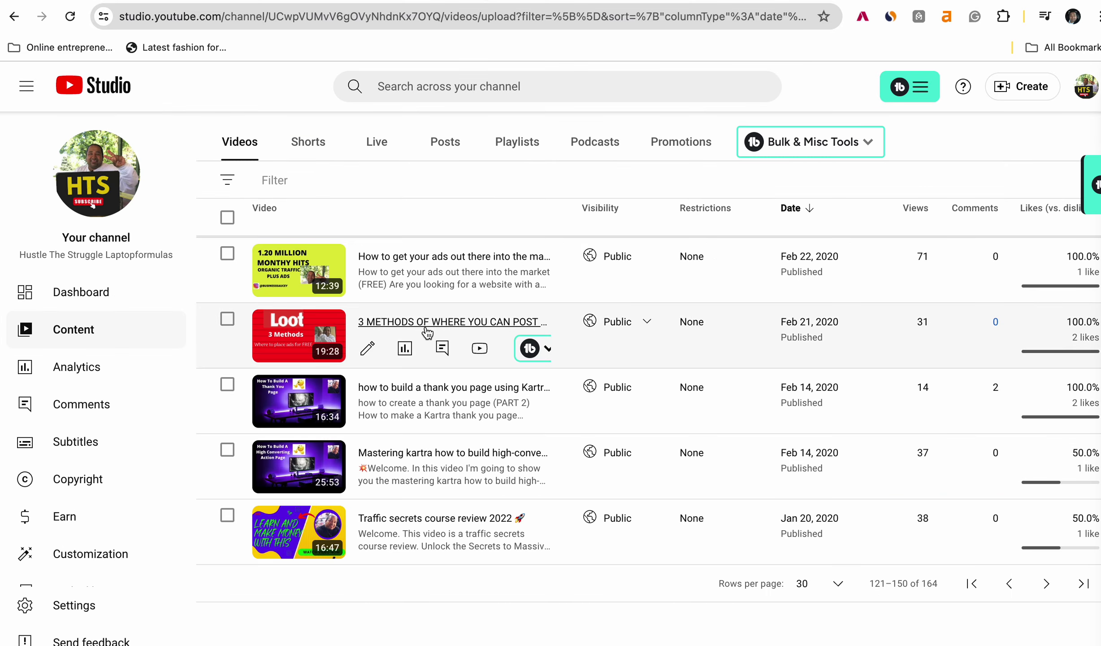
left_click(368, 349)
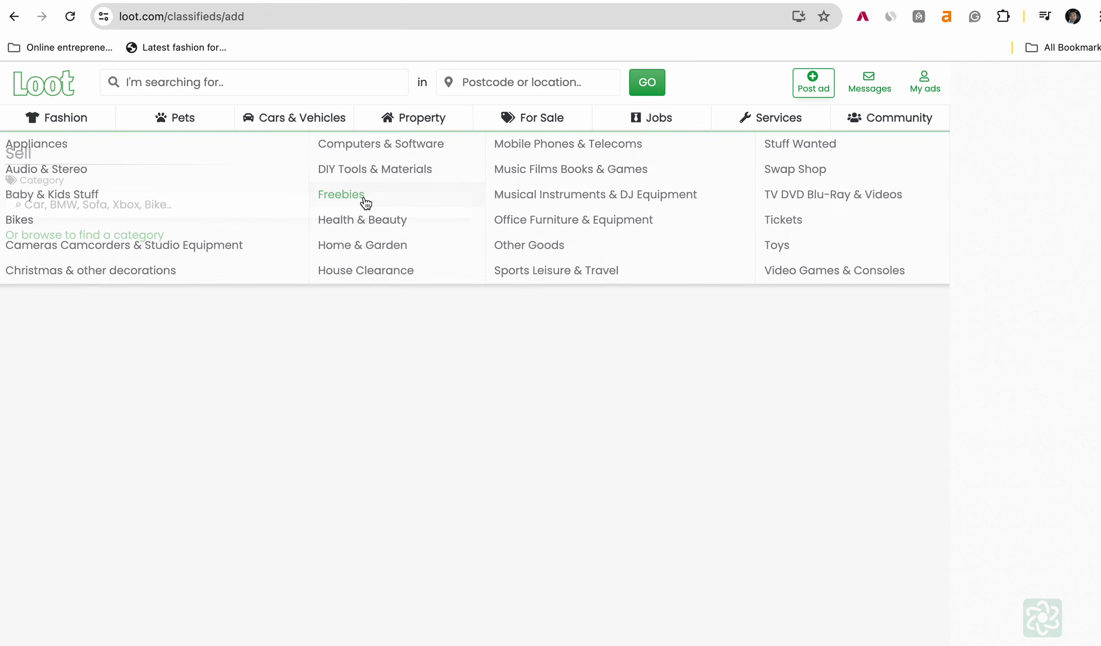
Start a new Loot ad and search the category field for 'cars'
mouse_move(229, 119)
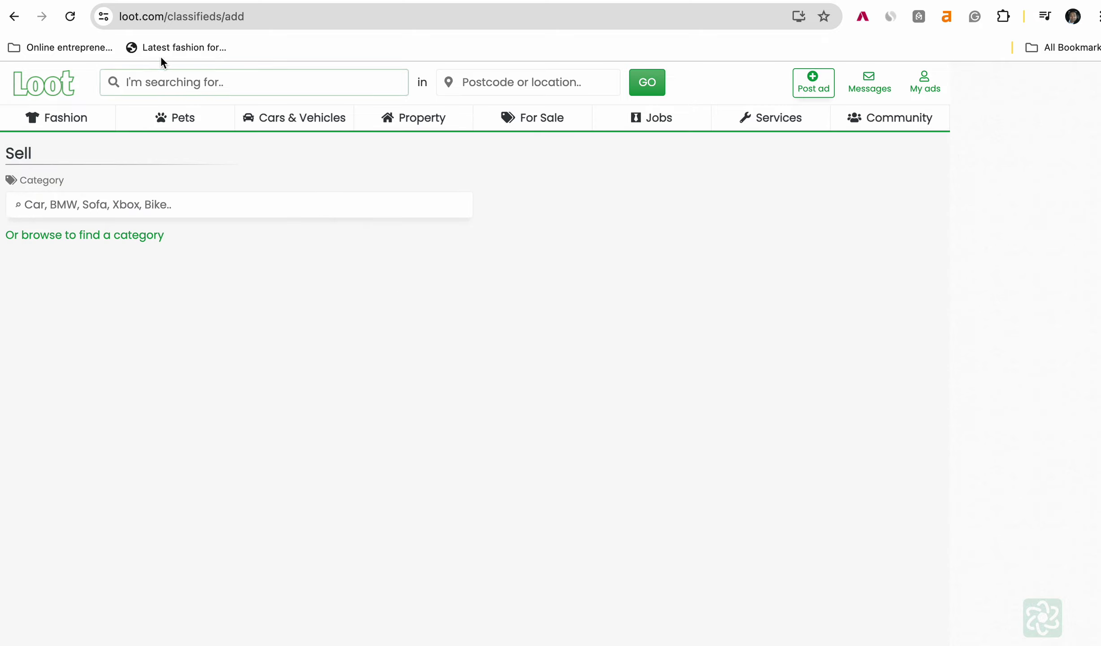
mouse_move(869, 108)
left_click(819, 88)
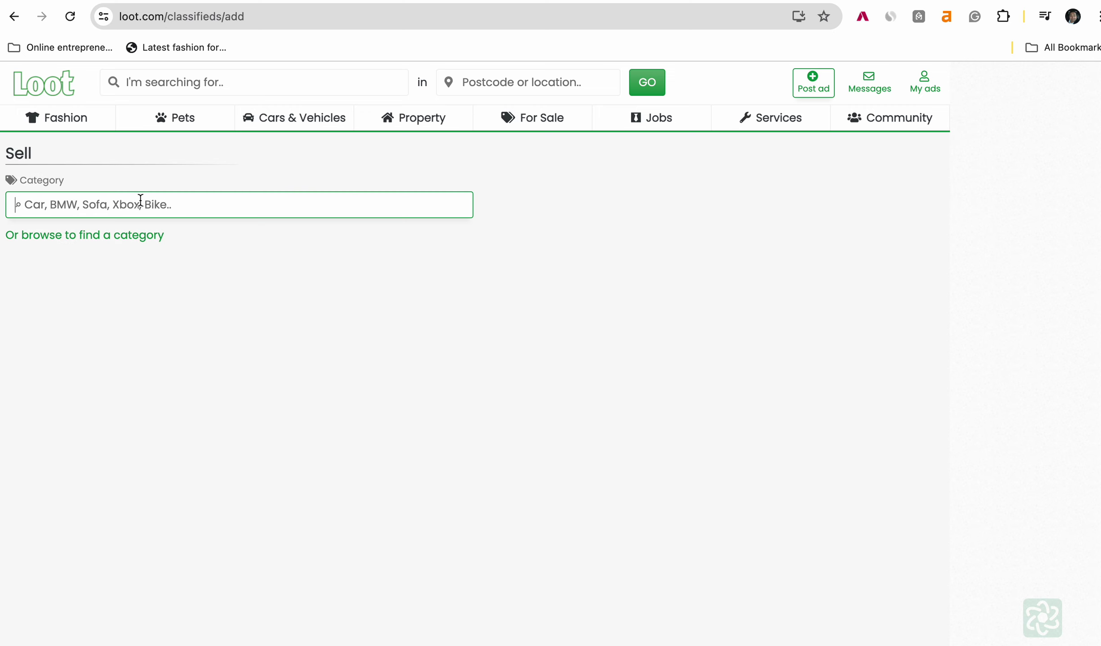
type("cars")
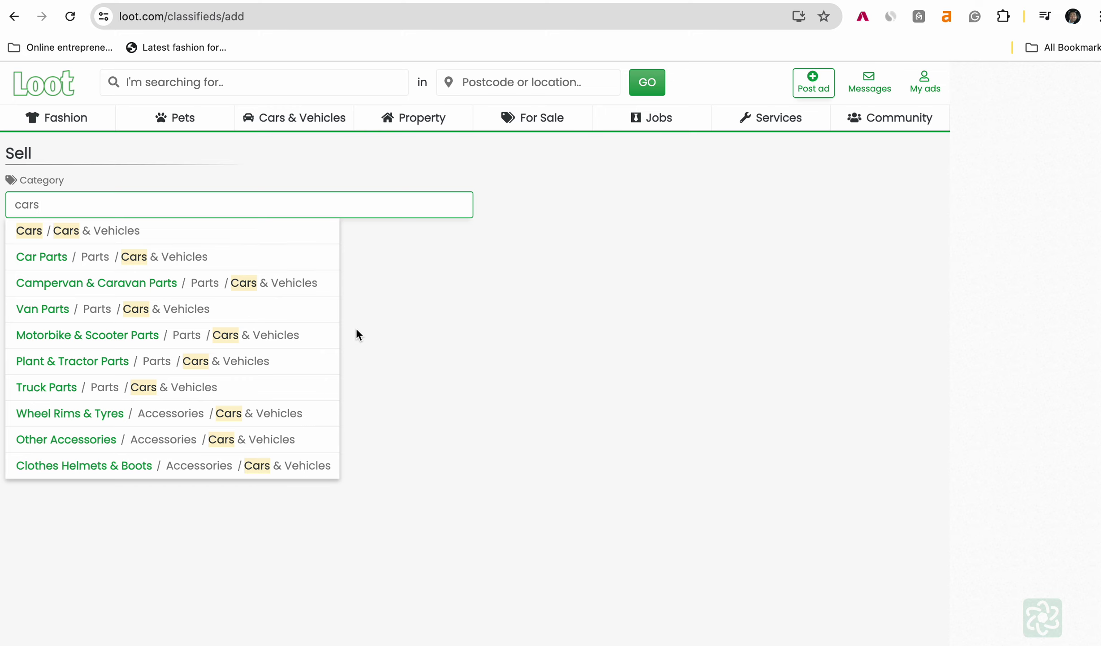
Copy the Loot video's link from Studio into Taja AI's YouTube Video URL field
left_click(507, 3)
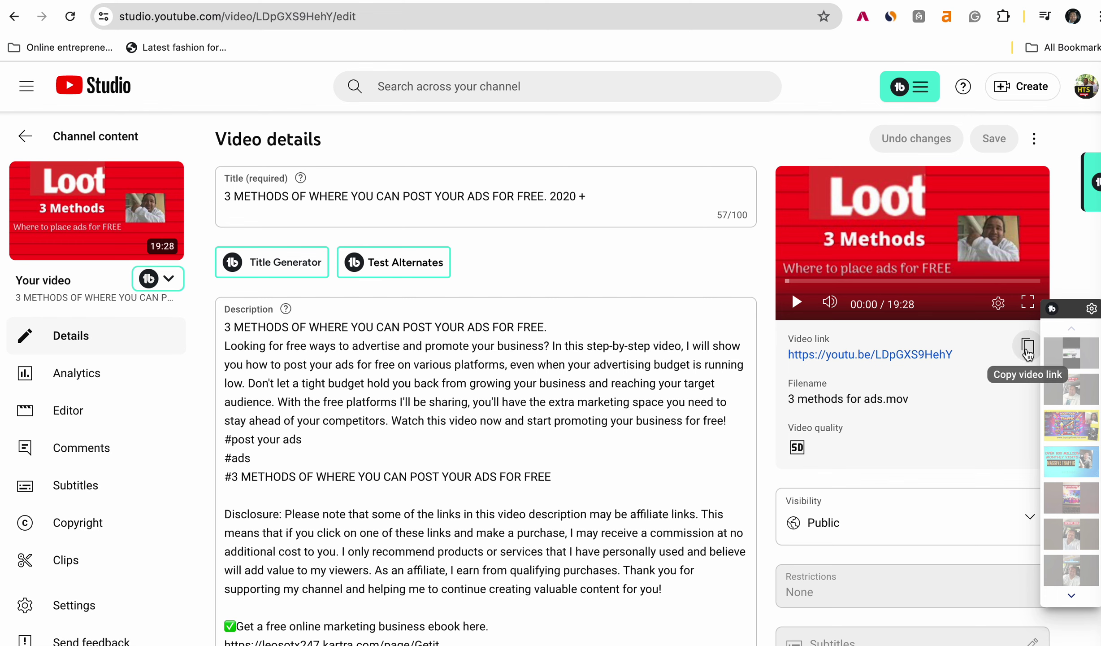
left_click(1025, 350)
left_click(179, 2)
left_click(278, 310)
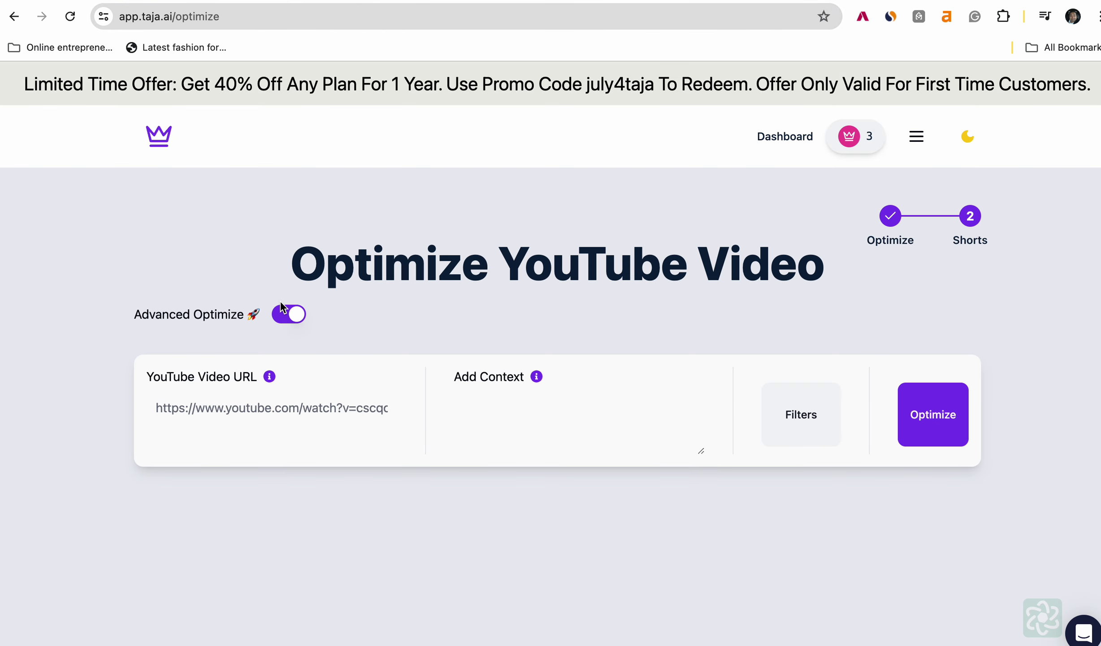
left_click(283, 413)
key("super+v")
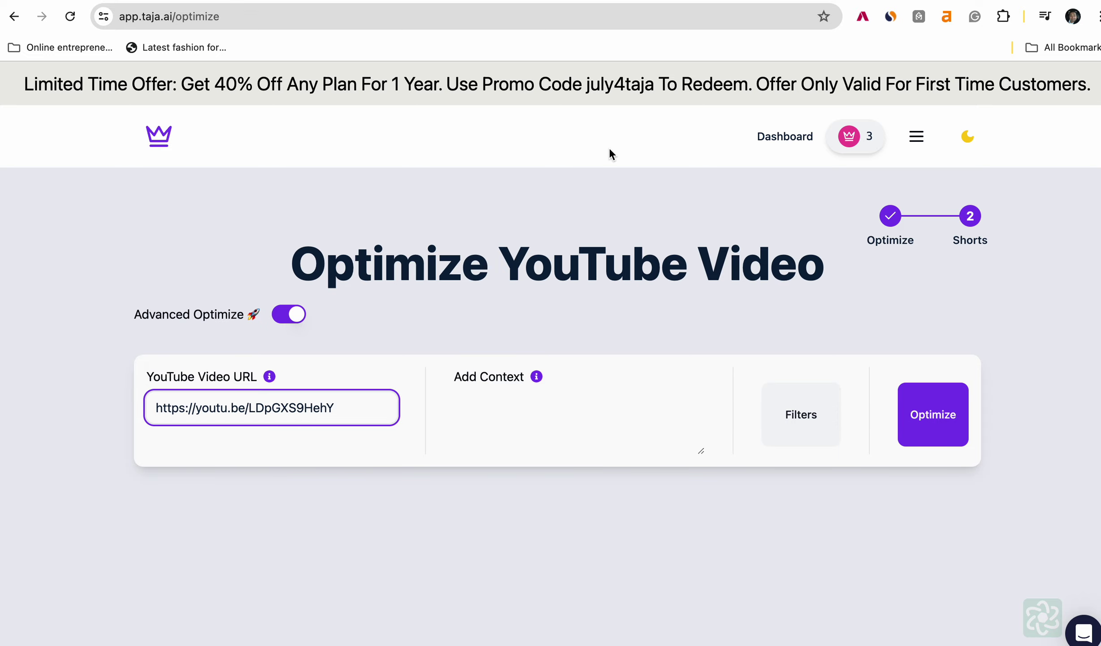
Paste the video's current description into Taja's Add Context box and run Optimize
left_click(512, 4)
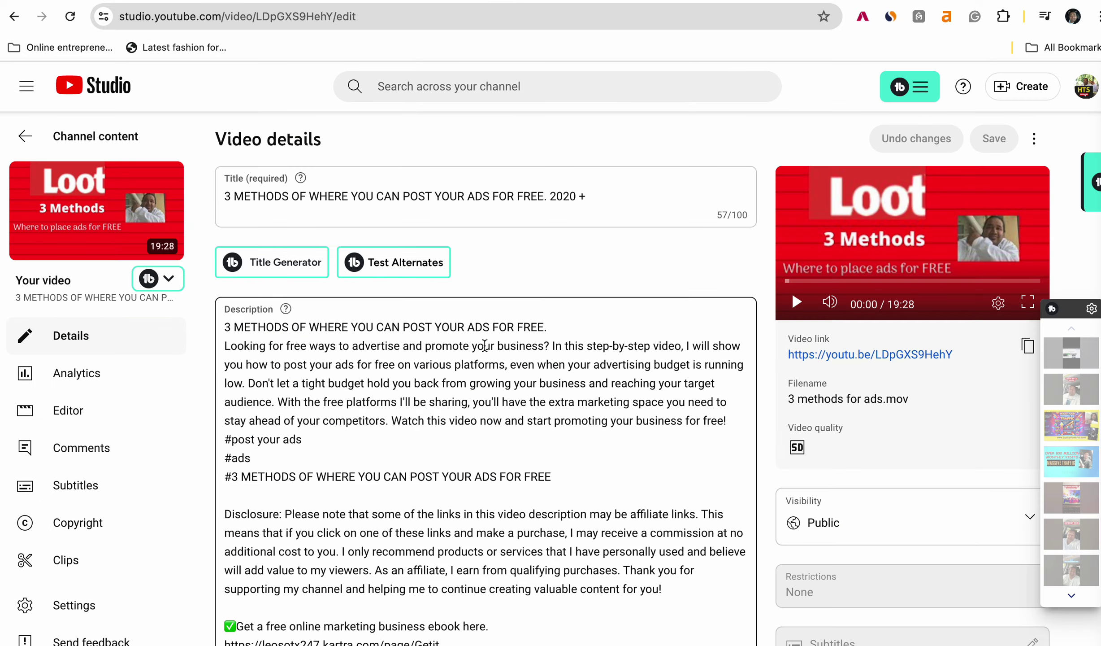
left_click(485, 345)
key("super+a")
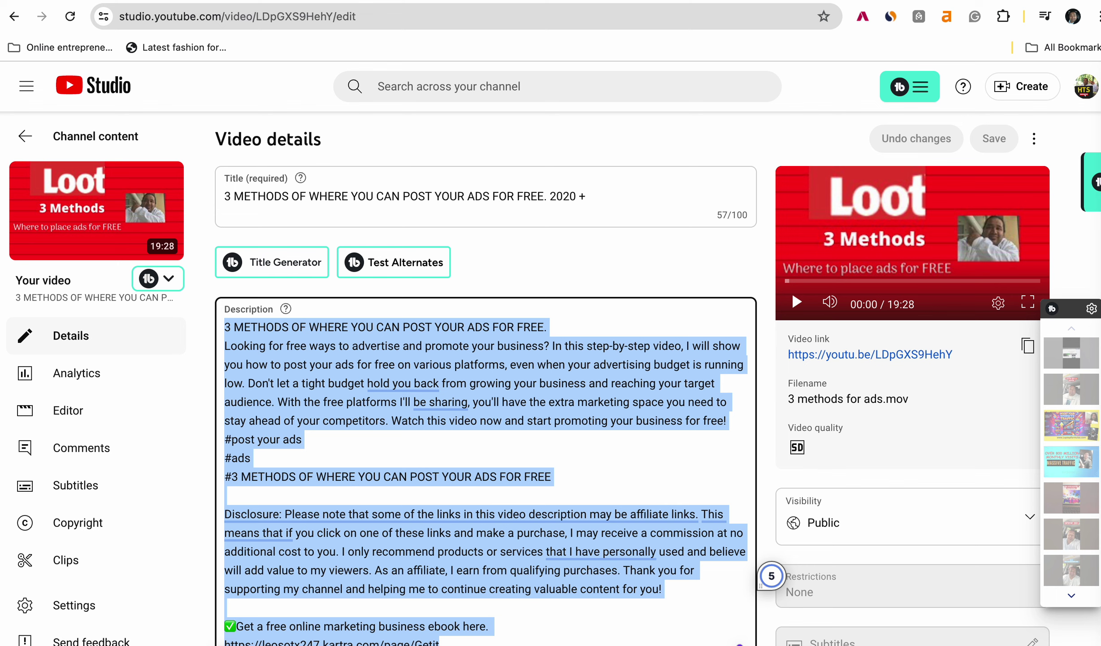
key("ctrl+Tab")
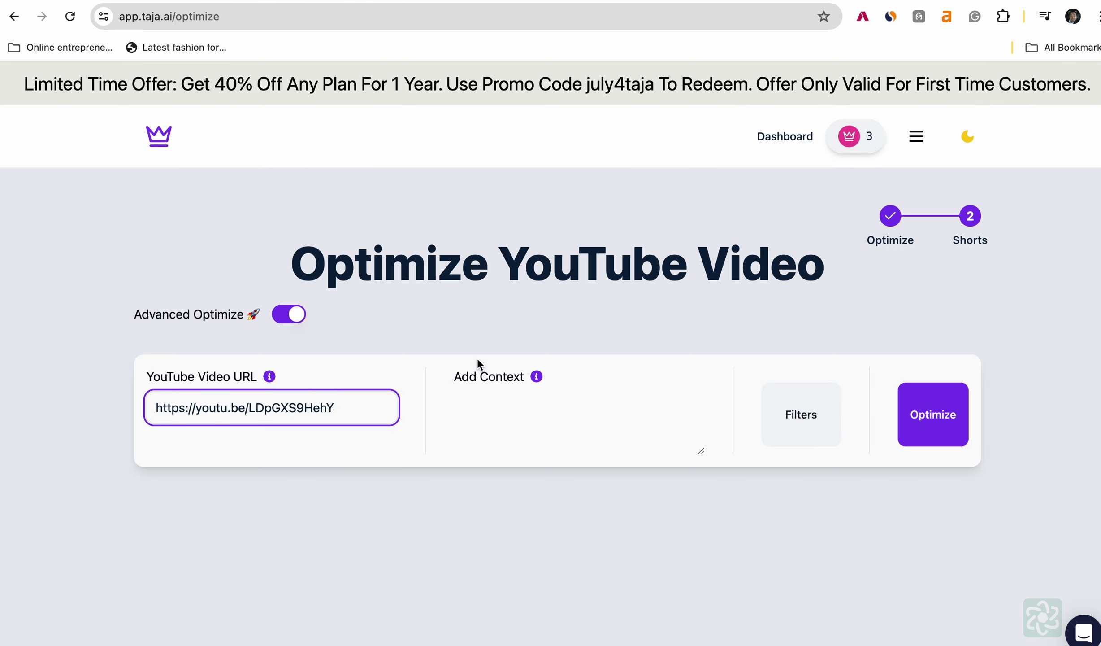
left_click(465, 398)
key("super+v")
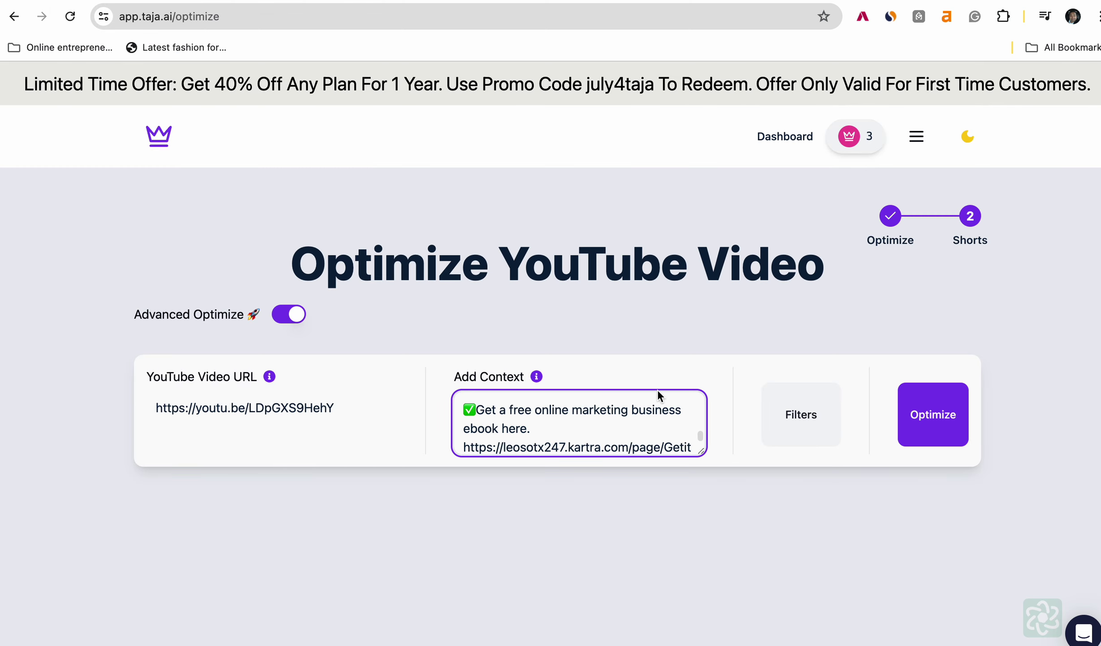
left_click(937, 437)
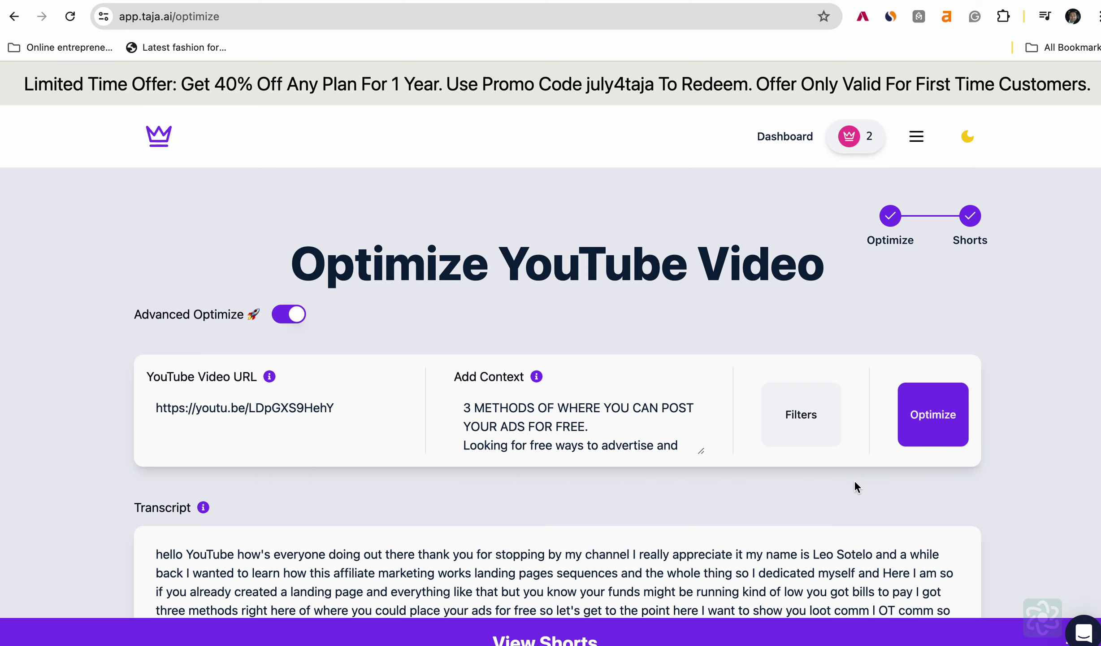
scroll(854, 480, "down", 12)
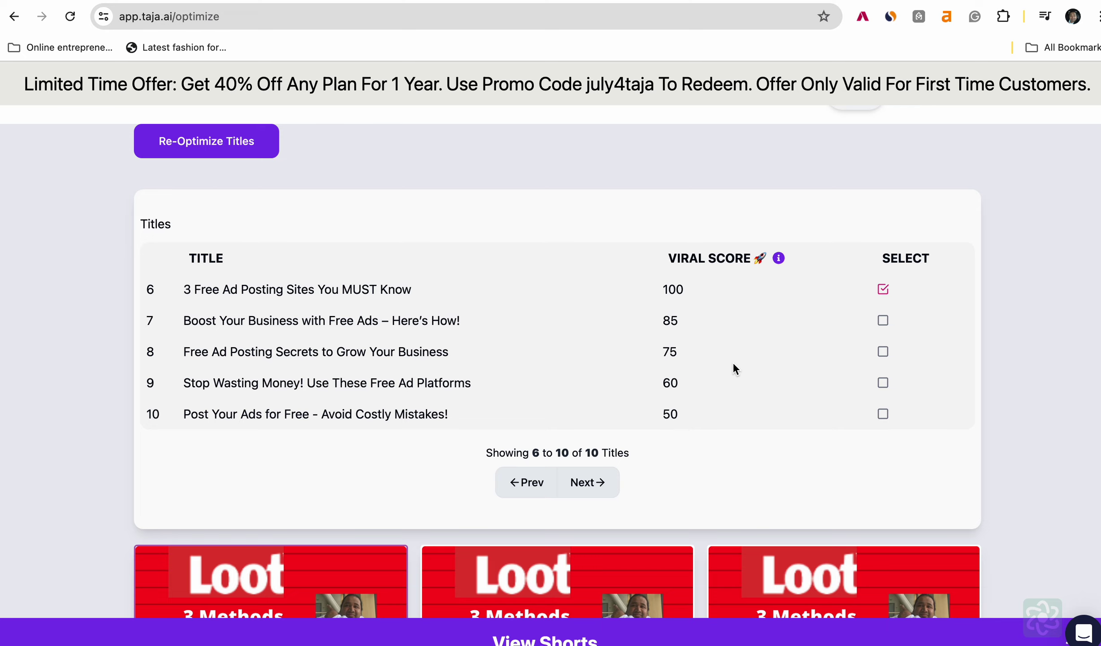
Pick the top title '3 Free Ad Posting Sites You MUST Know' and copy it
scroll(734, 362, "down", 4)
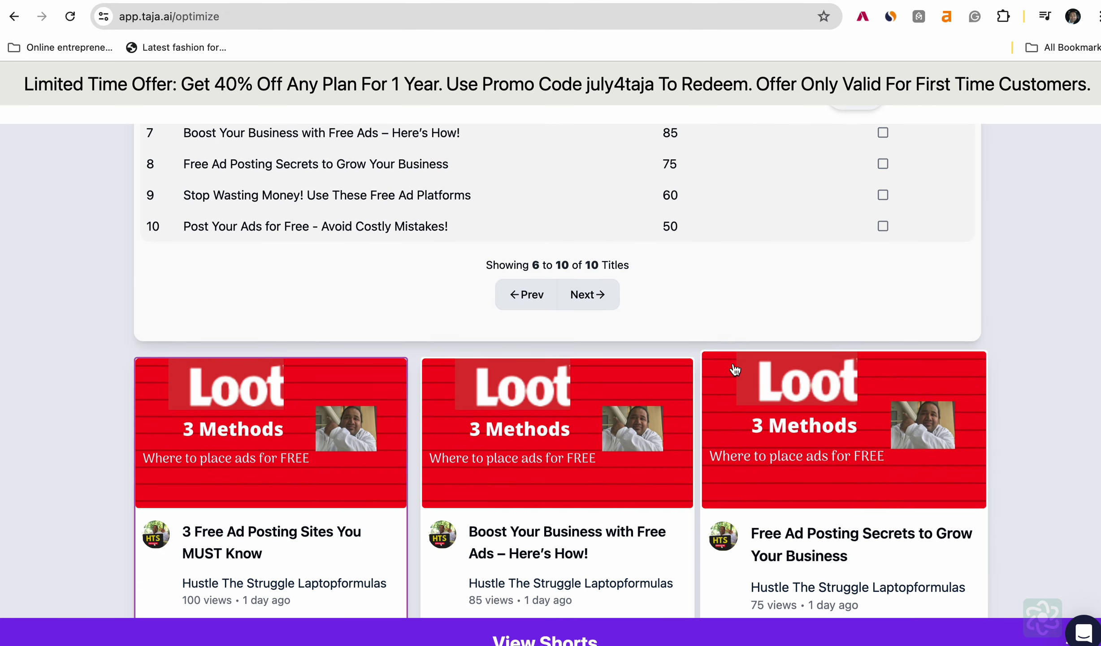
left_click(385, 379)
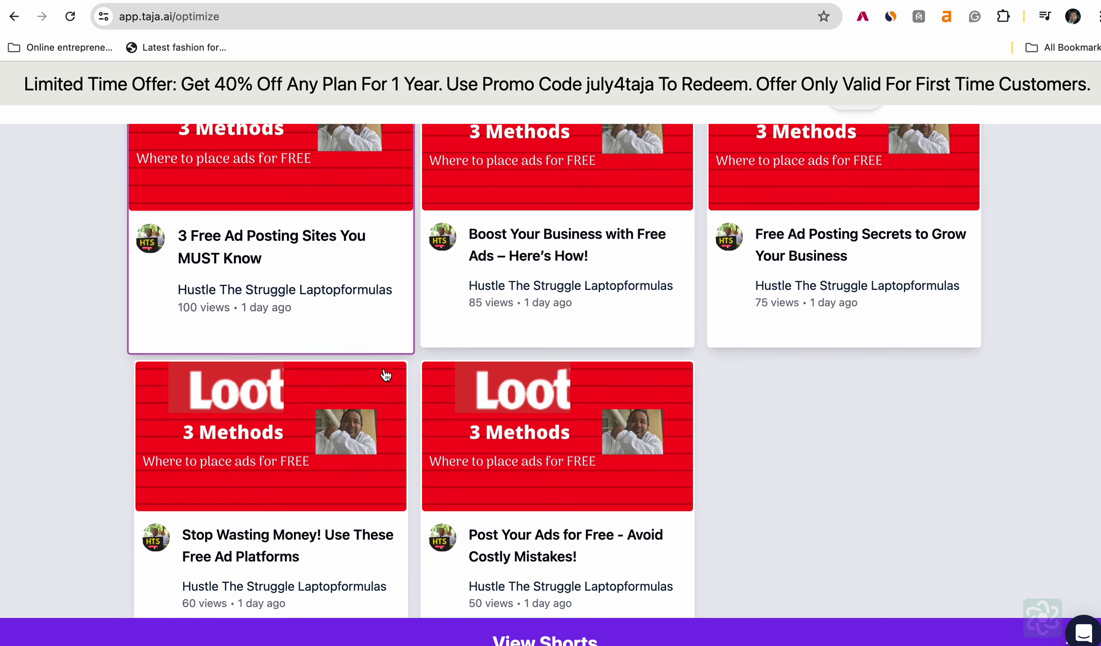
scroll(385, 376, "down", 3)
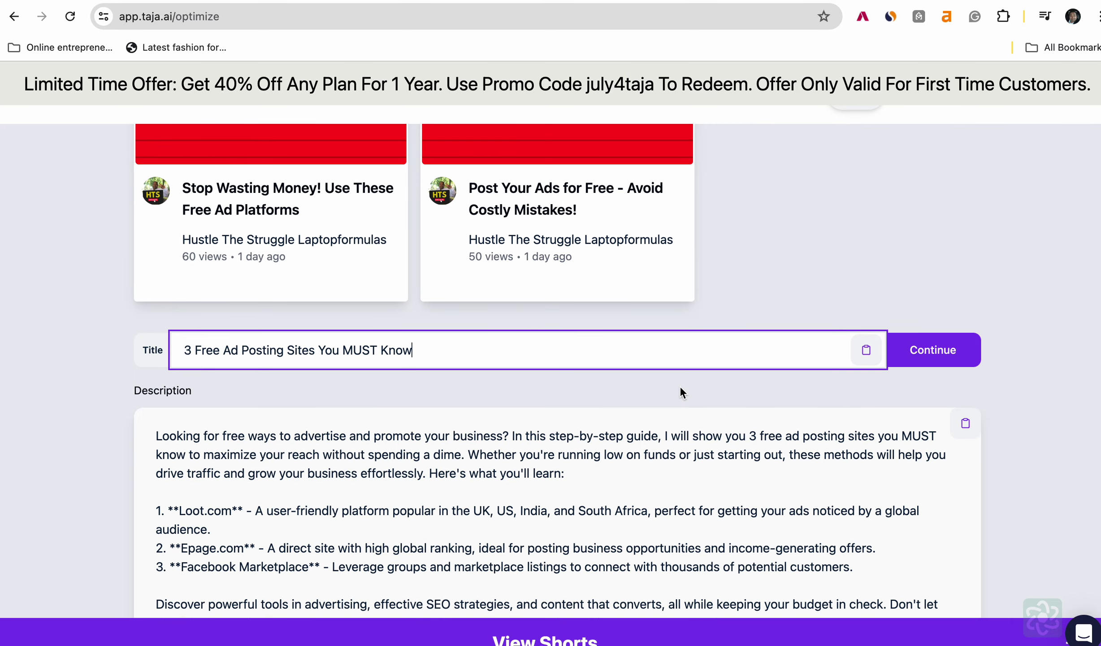
left_click(868, 354)
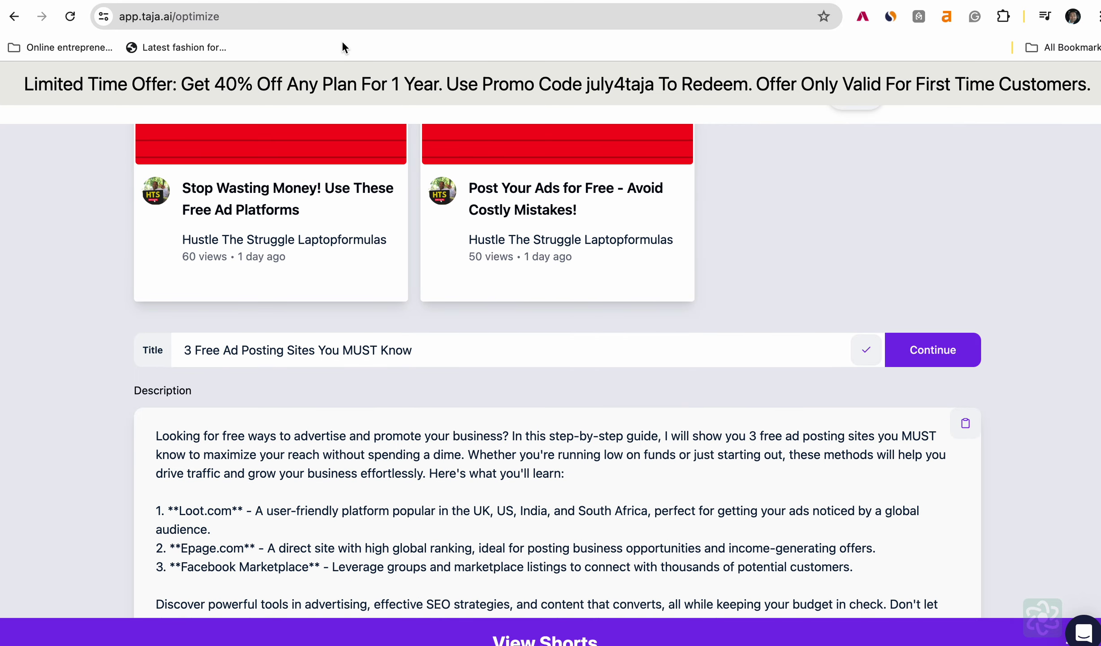
left_click(485, 1)
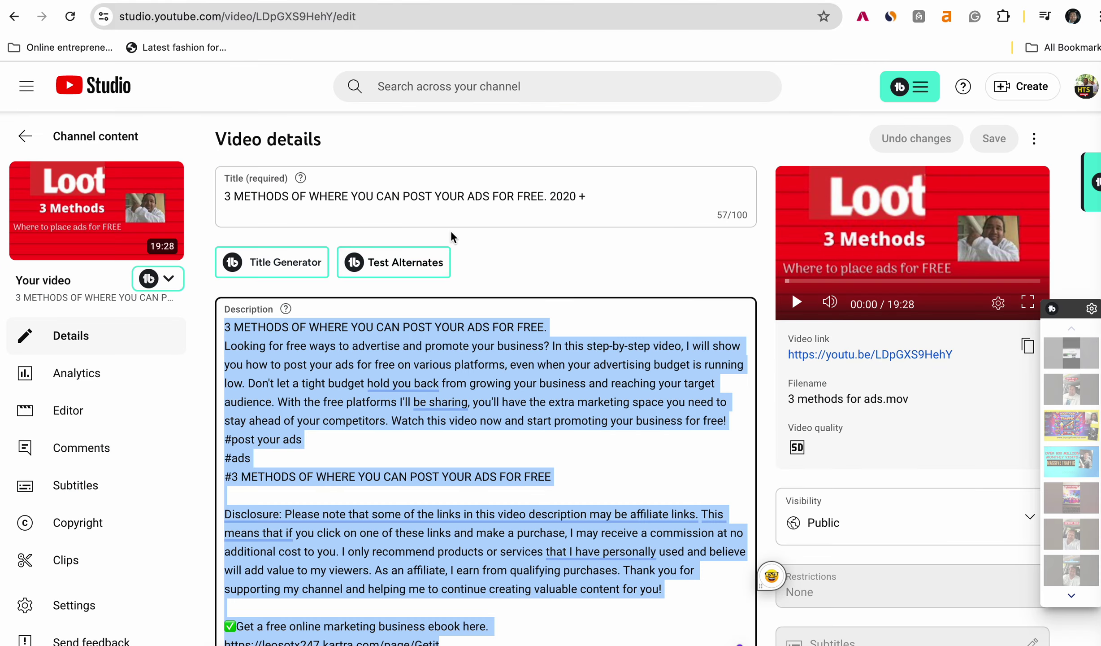
Replace the Studio title with the copied Taja title and change its year from 2020 to 2024
left_click_drag(544, 196, 227, 194)
key("BackSpace")
key("ctrl+v")
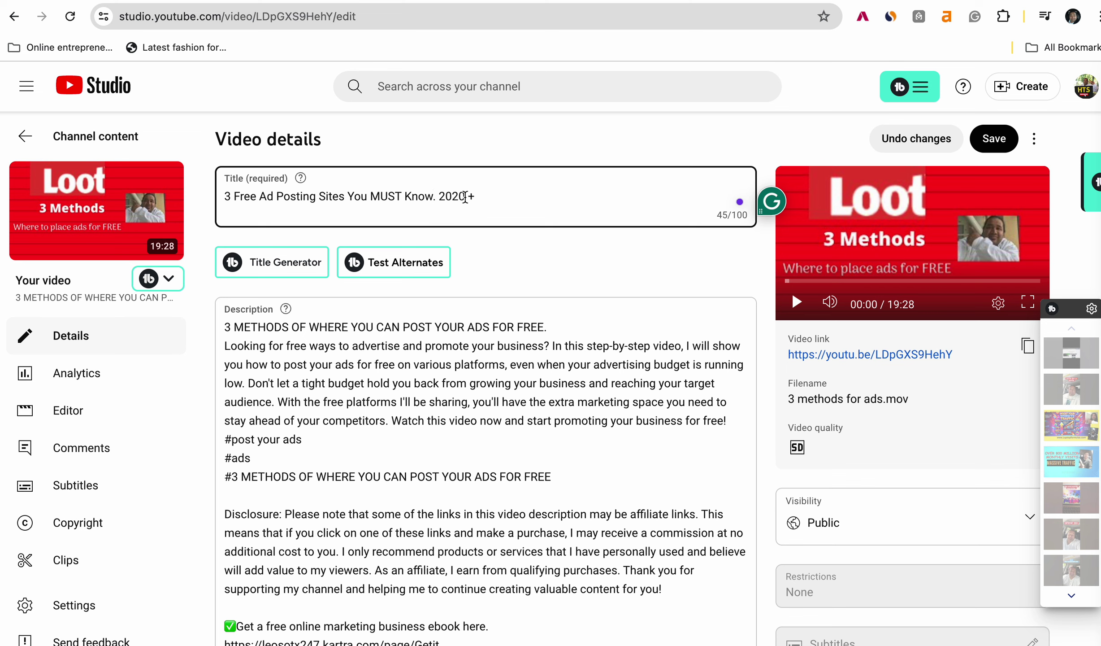
left_click(466, 196)
key("BackSpace")
type("4")
Select and copy the entire Taja-generated description, including its chapters list
left_click(210, 4)
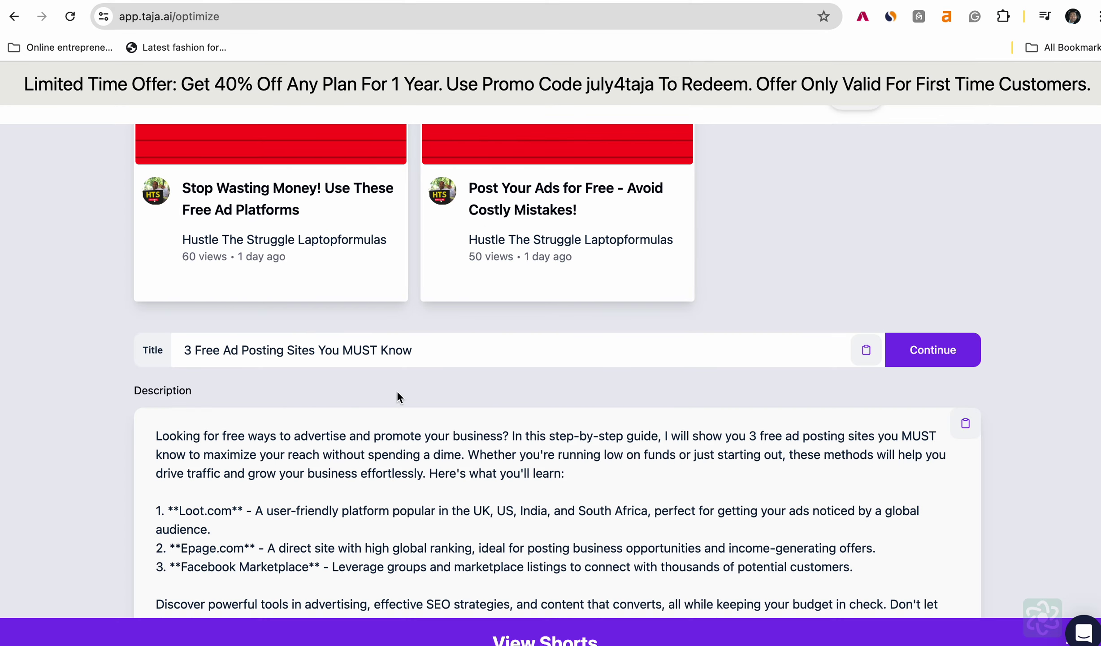
scroll(398, 393, "up", 15)
scroll(397, 395, "up", 4)
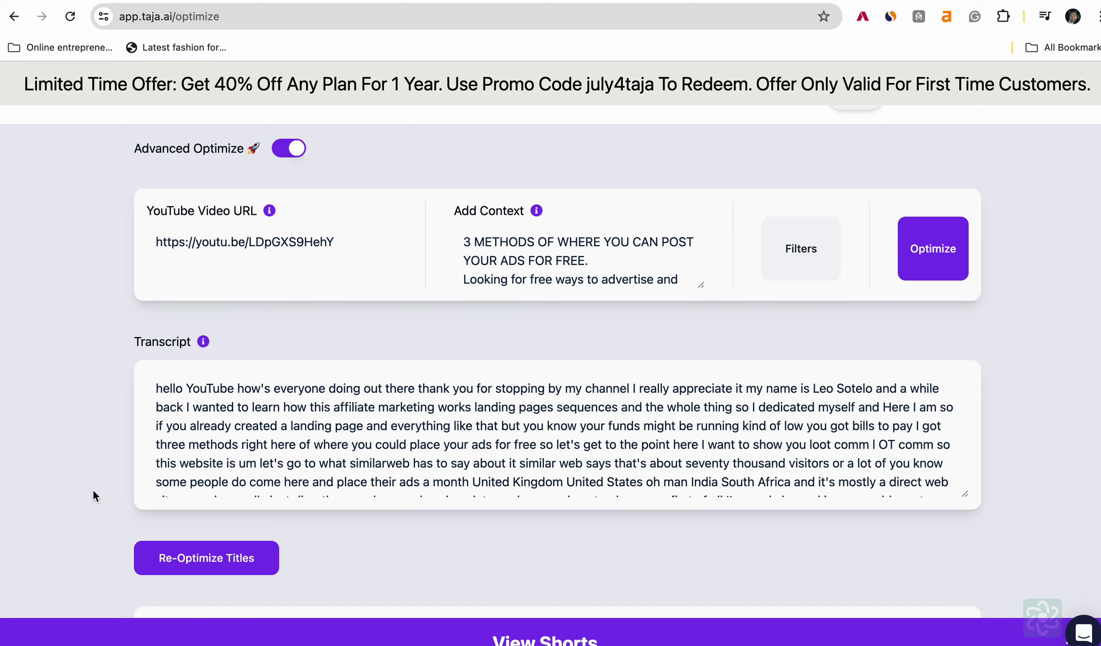
scroll(93, 489, "down", 20)
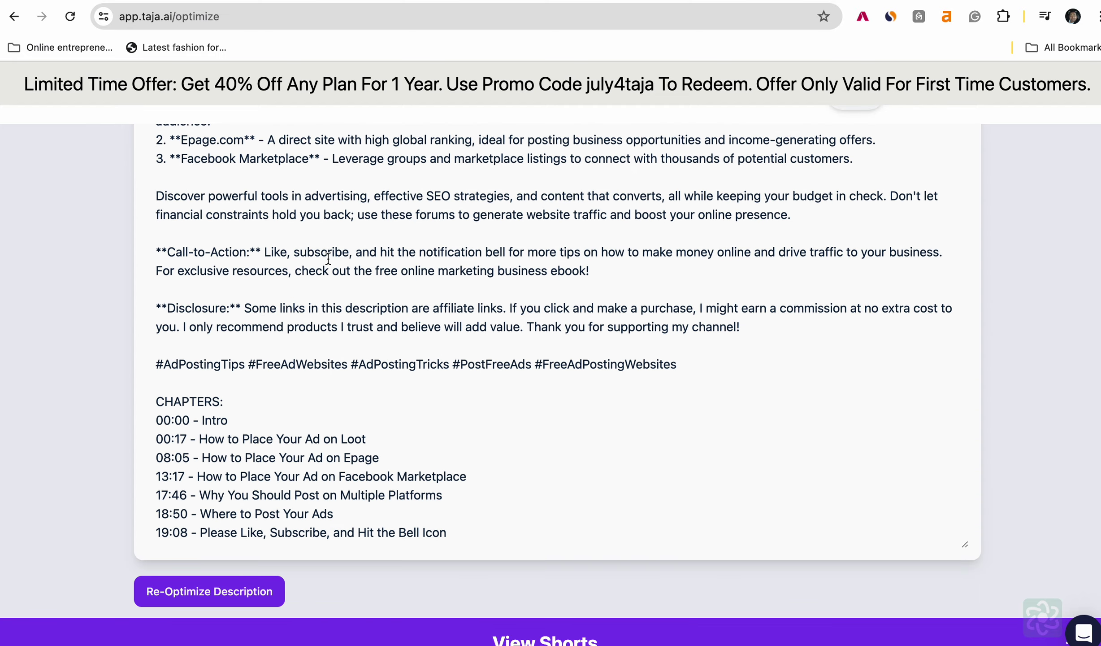
left_click(327, 258)
key("super+a")
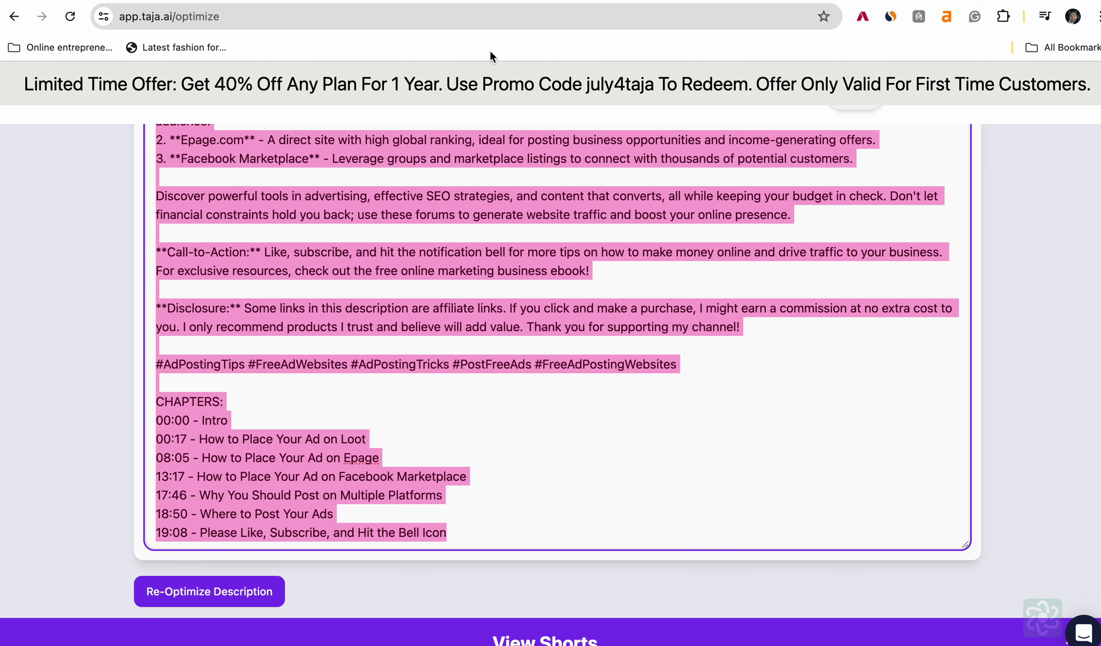
left_click(495, 0)
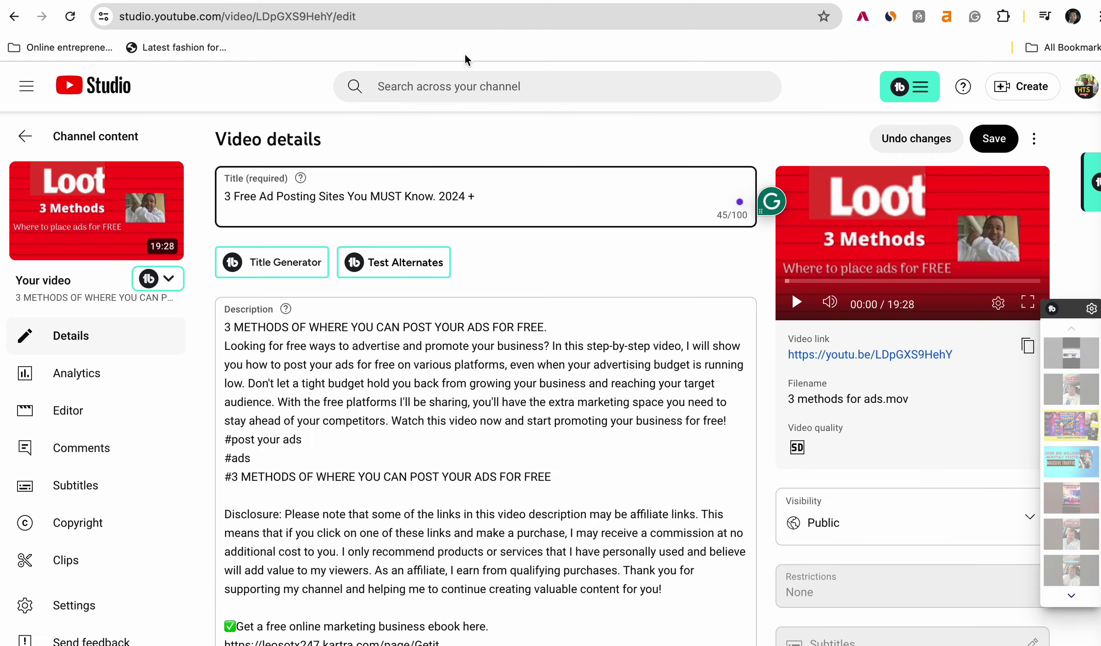
Replace the old Studio description with the pasted Taja description
key("super+a")
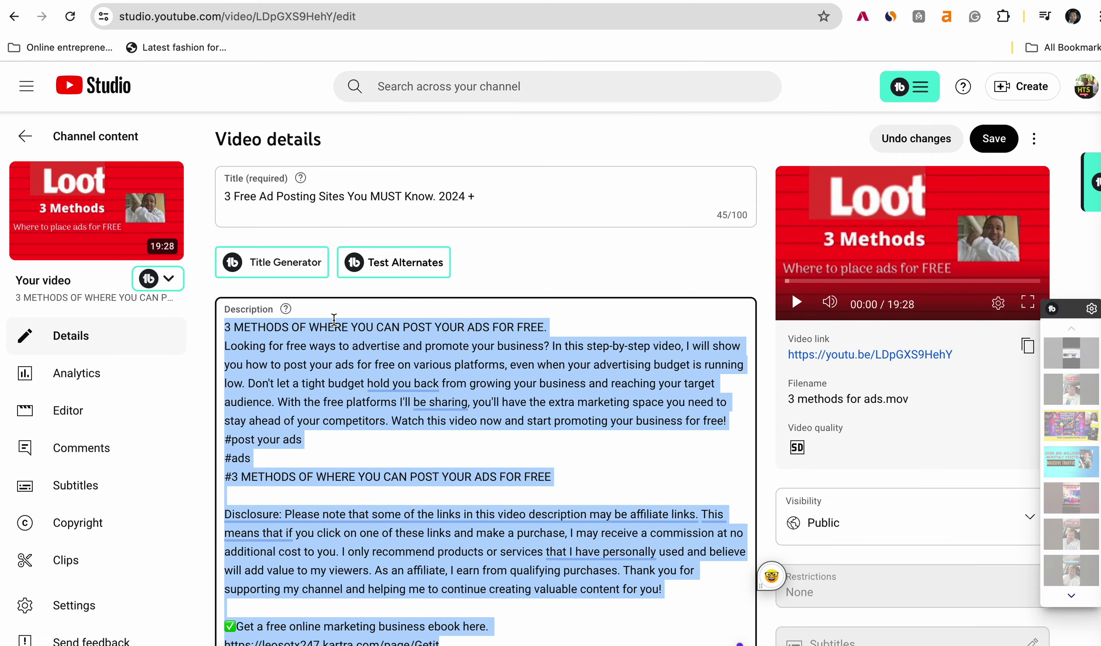
key("BackSpace")
key("super+v")
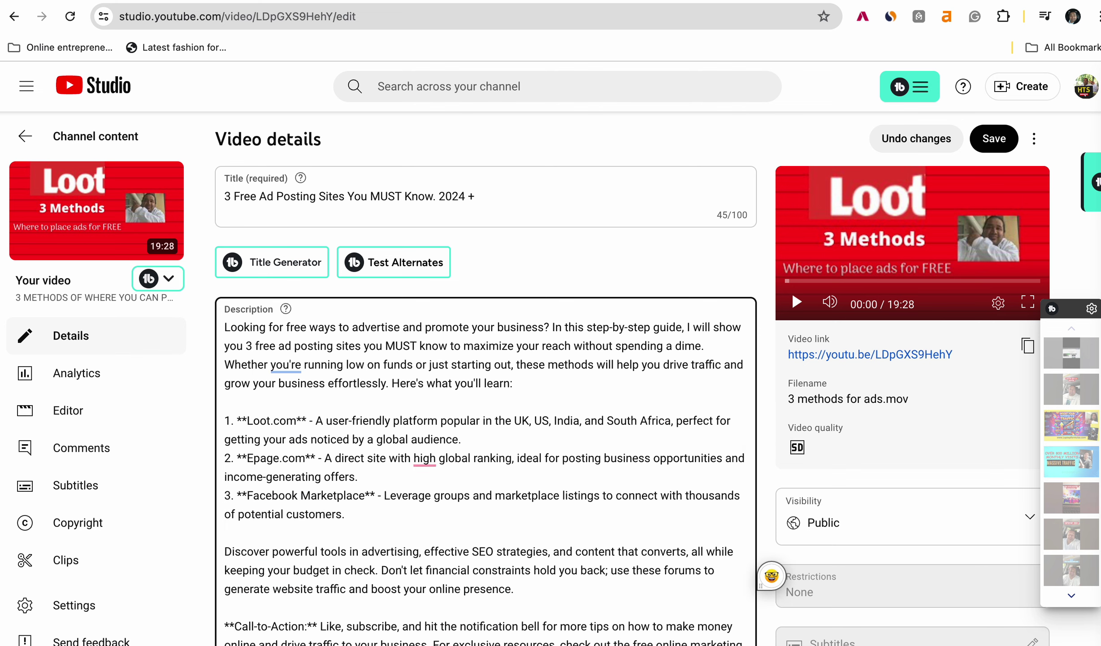
Prepend the new title to the description, ending '2024,' with a comma
left_click(470, 200)
left_click_drag(468, 196, 227, 200)
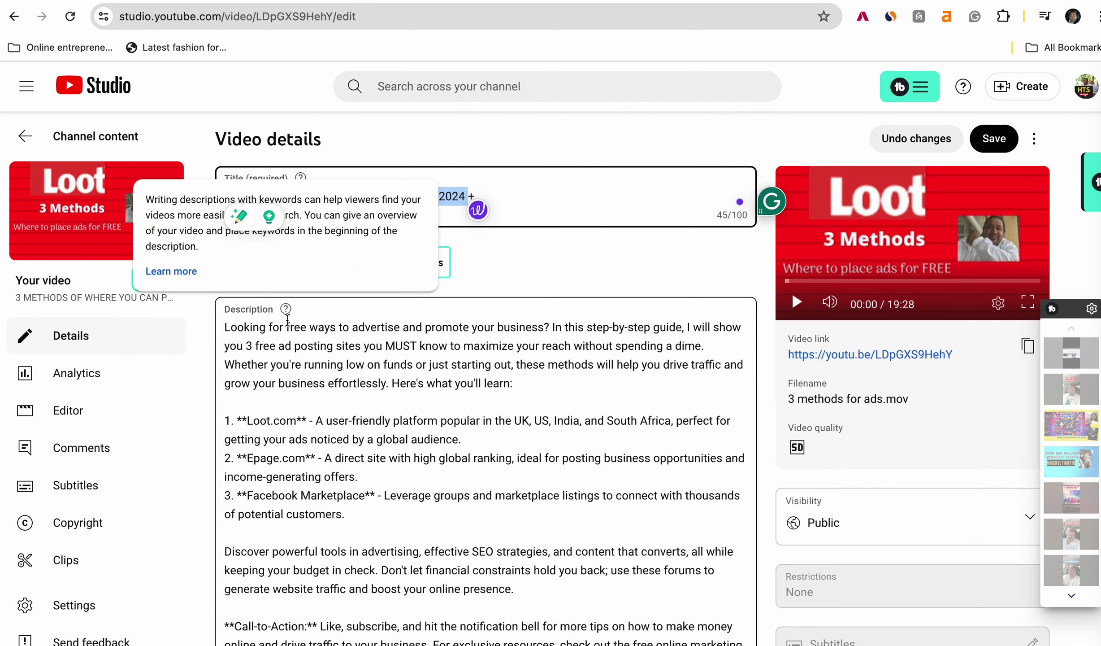
left_click(226, 328)
key("ctrl+v")
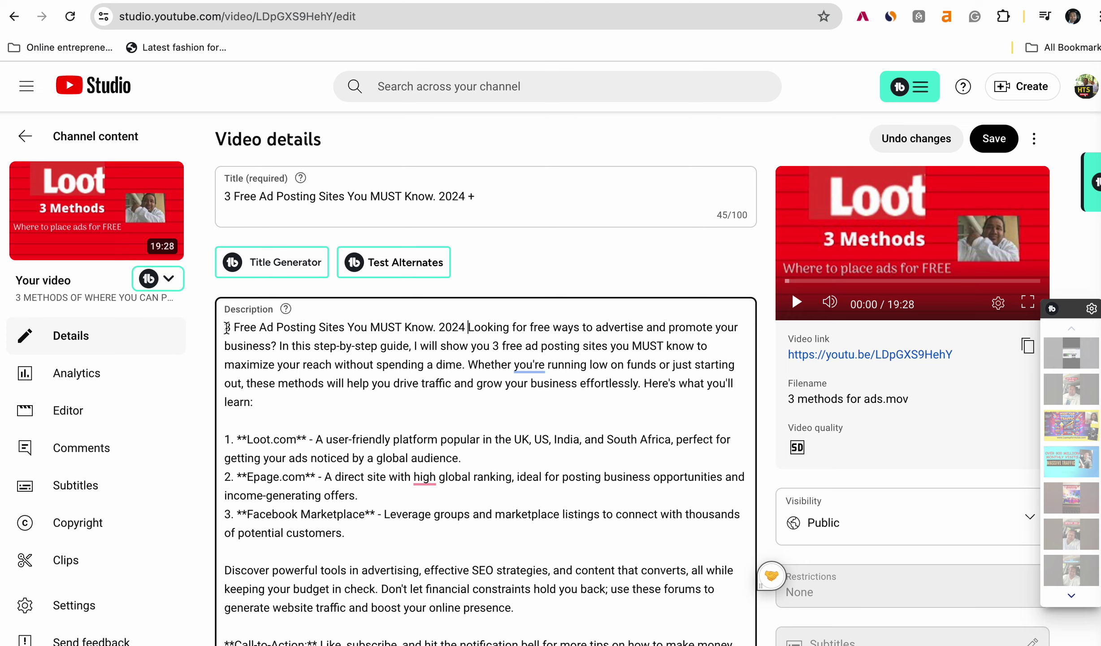
key("BackSpace")
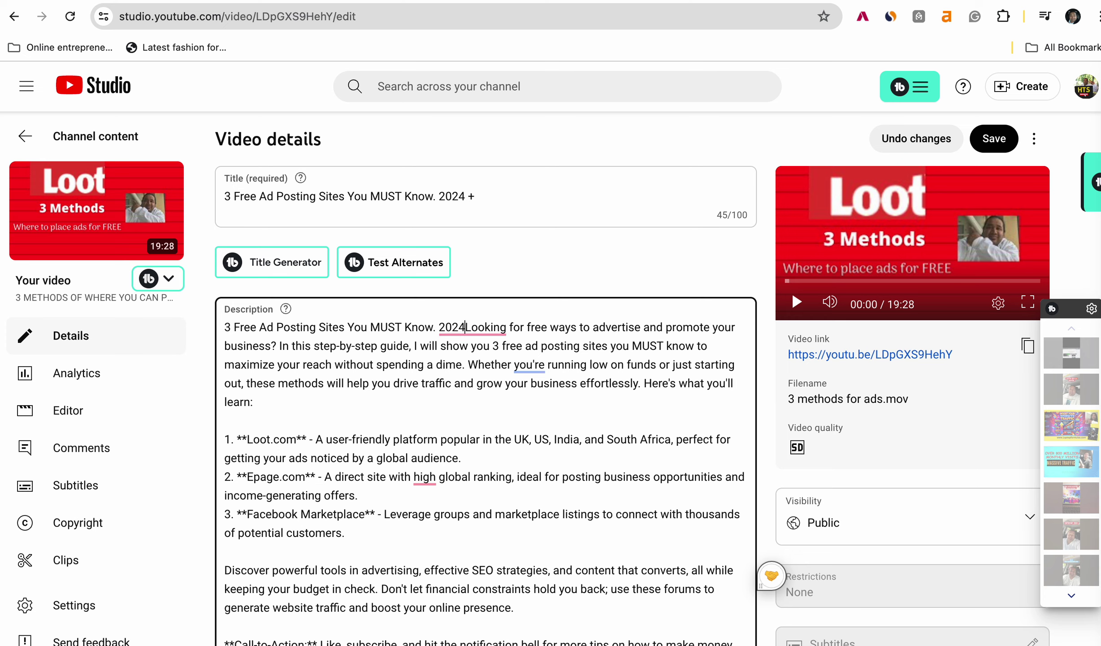
type(",")
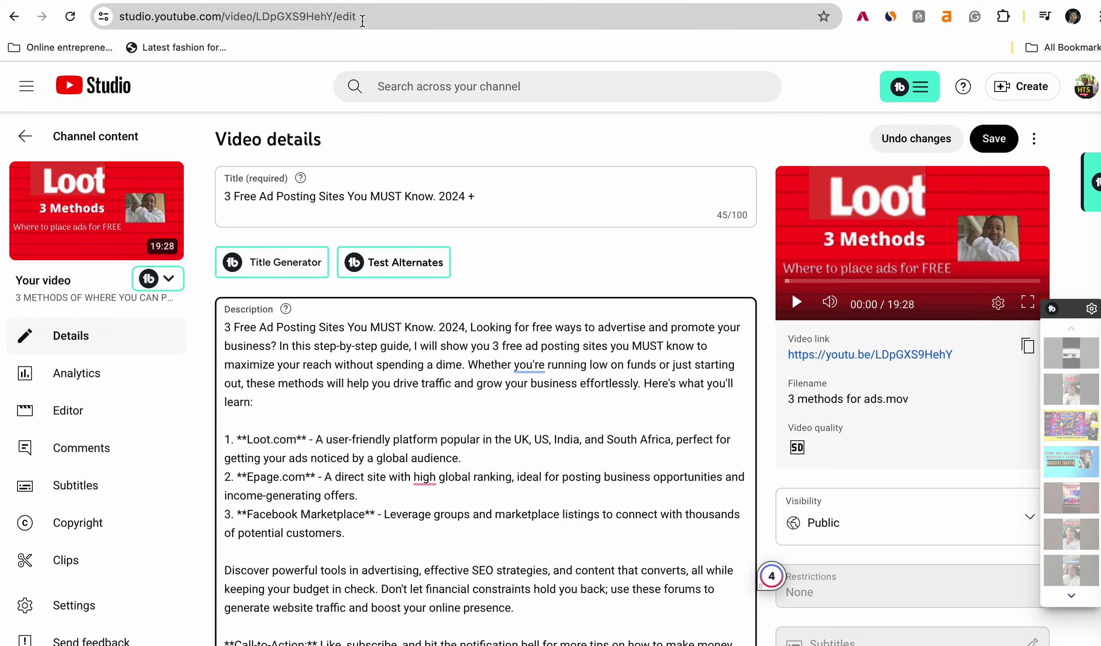
Go over Taja AI's suggested titles, description and tags, then generate new thumbnail visuals
left_click(210, 2)
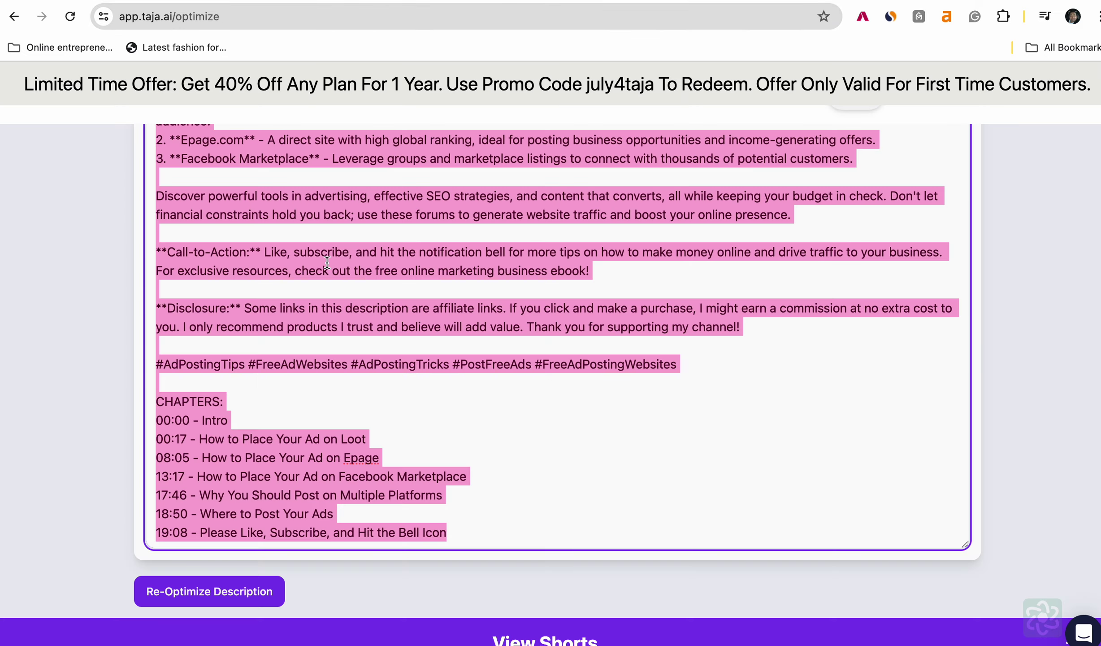
scroll(101, 273, "up", 20)
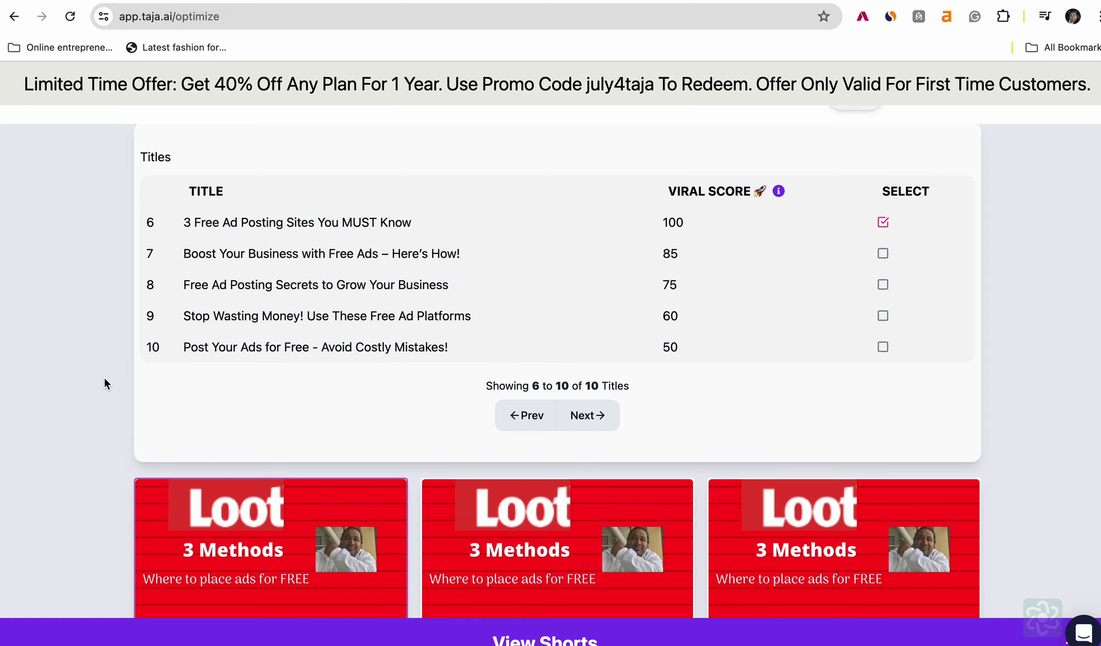
scroll(104, 379, "down", 15)
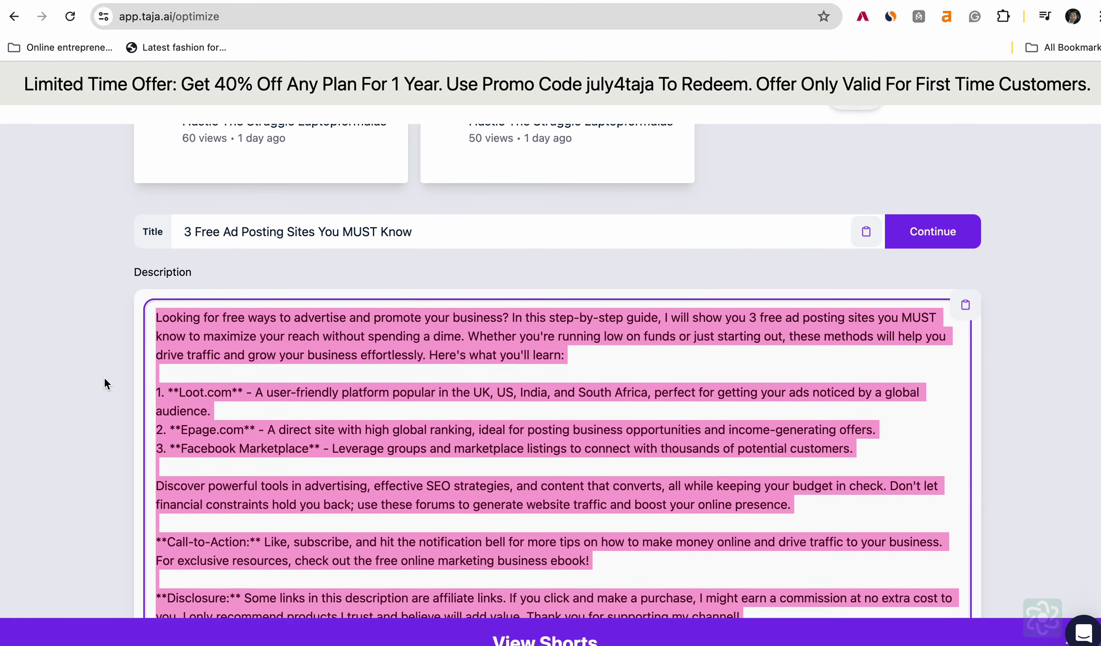
left_click(123, 432)
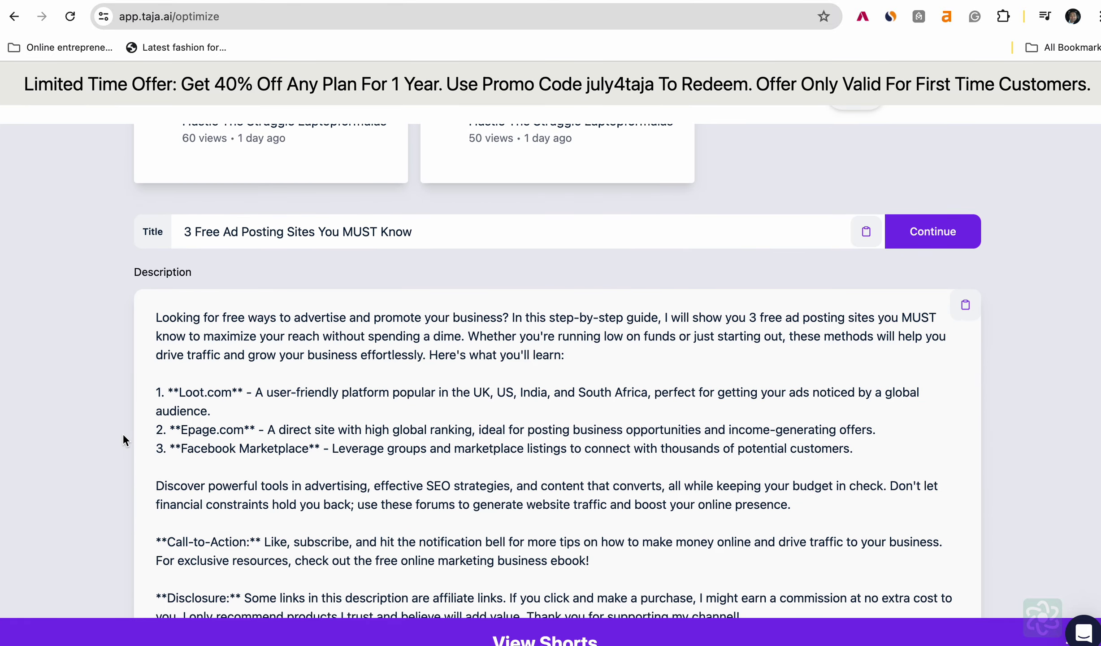
scroll(123, 432, "down", 10)
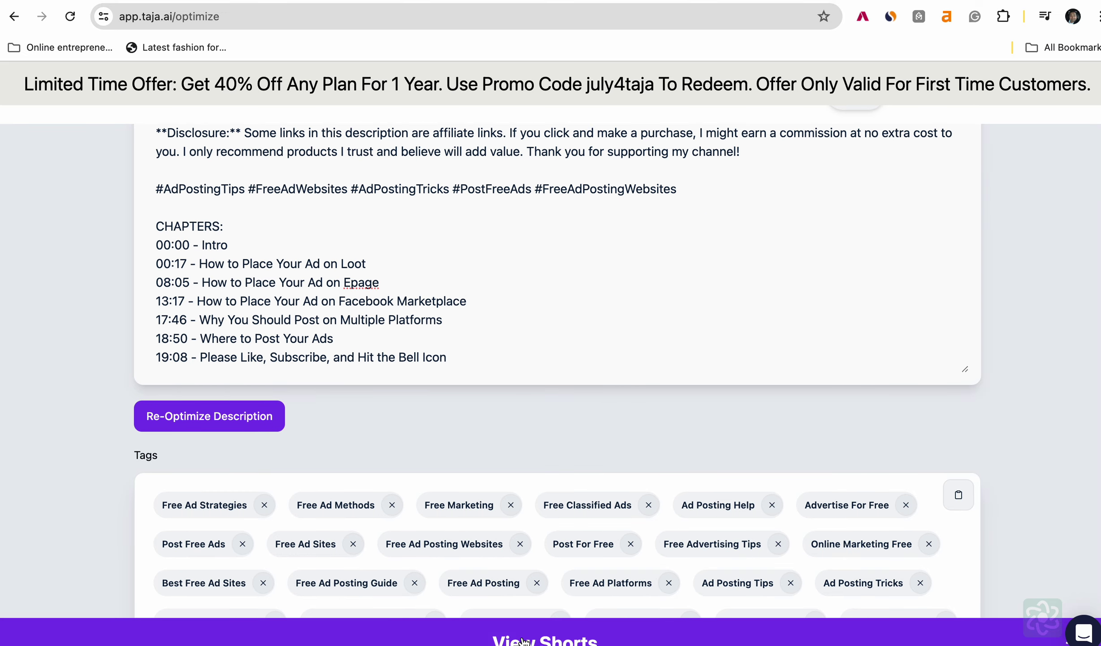
scroll(101, 534, "down", 10)
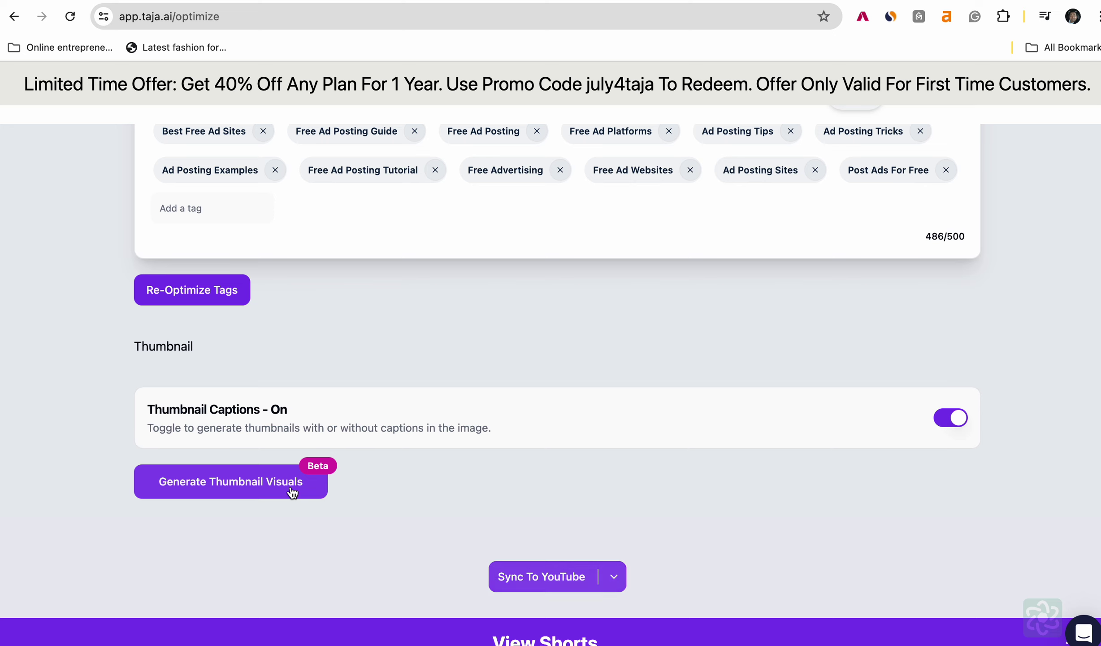
left_click(291, 487)
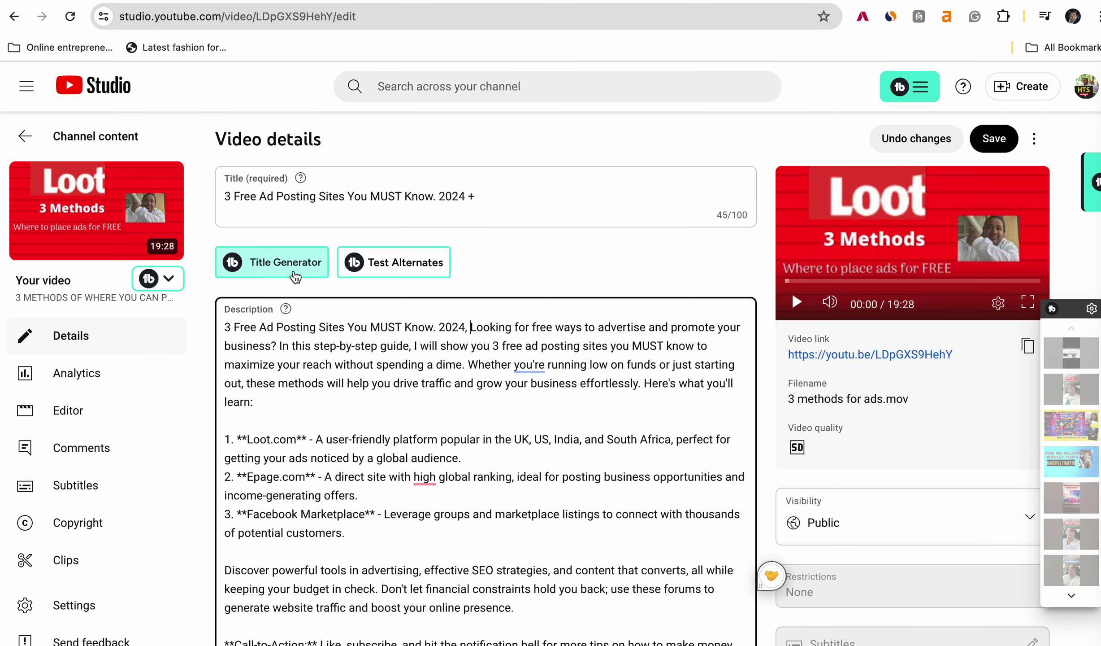
left_click_drag(436, 196, 225, 196)
key("super+c")
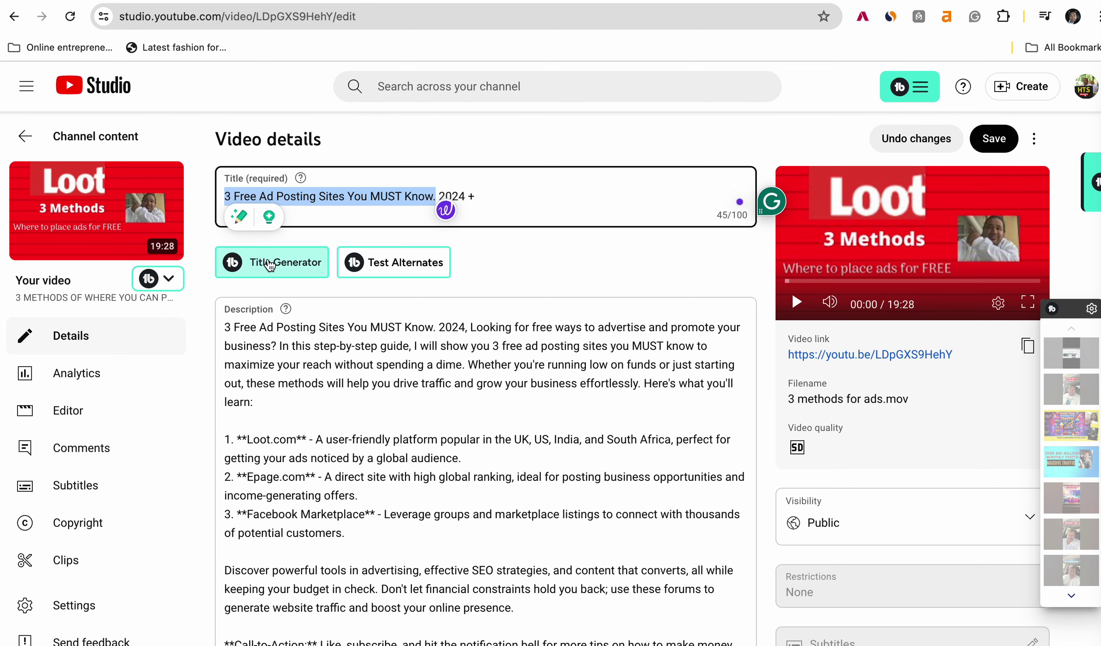
left_click(269, 262)
left_click(906, 378)
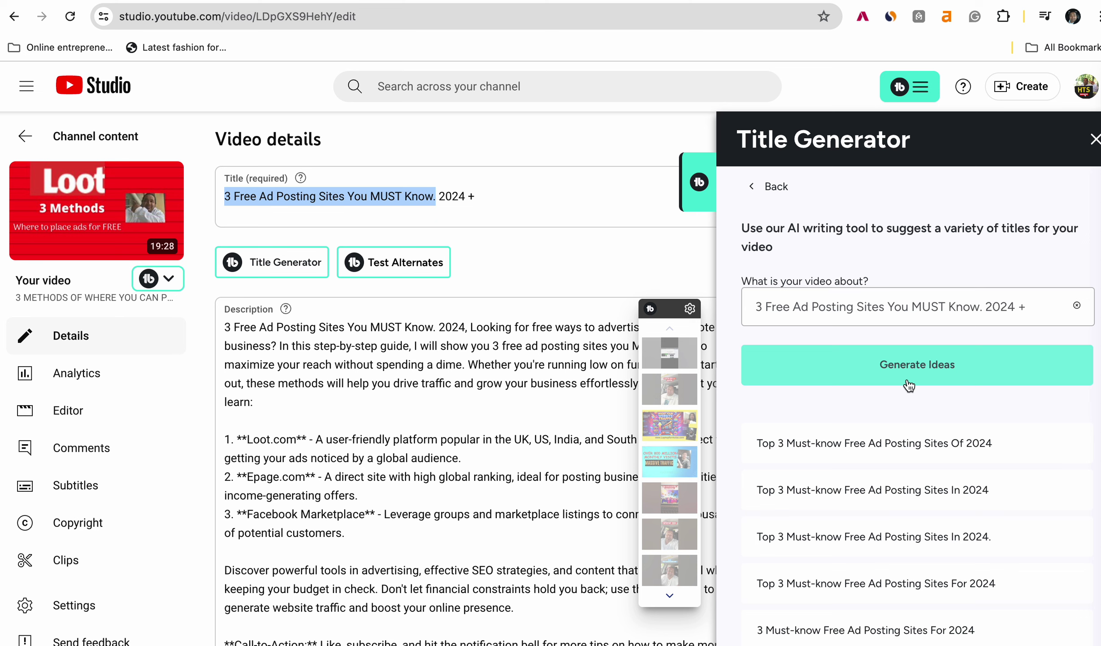
mouse_move(896, 439)
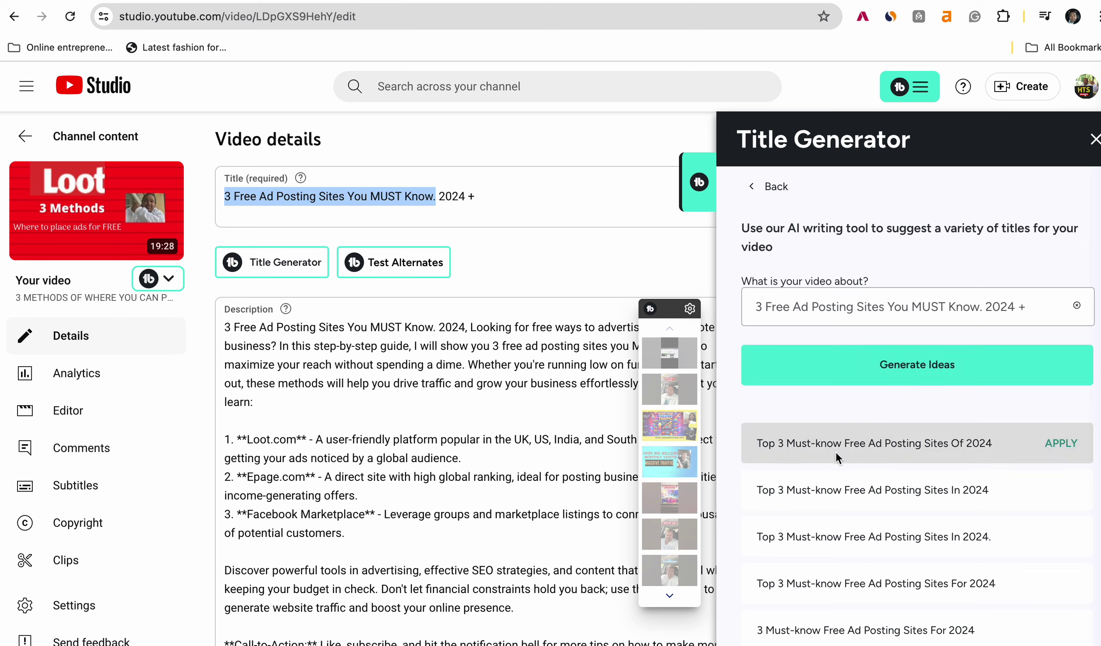
mouse_move(837, 497)
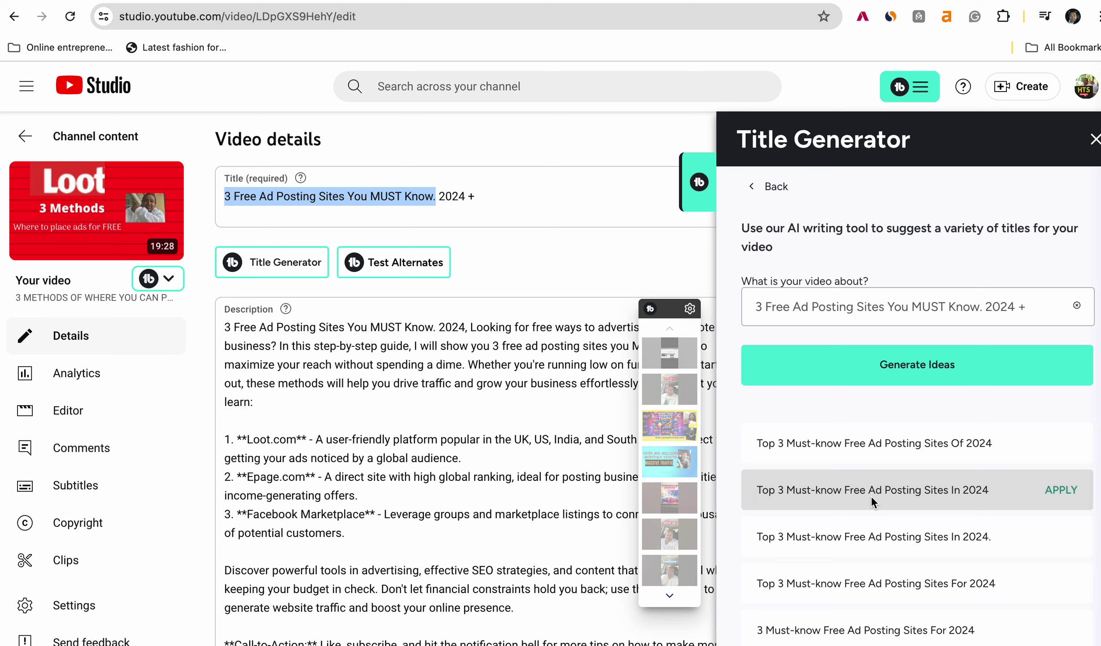
scroll(872, 495, "down", 2)
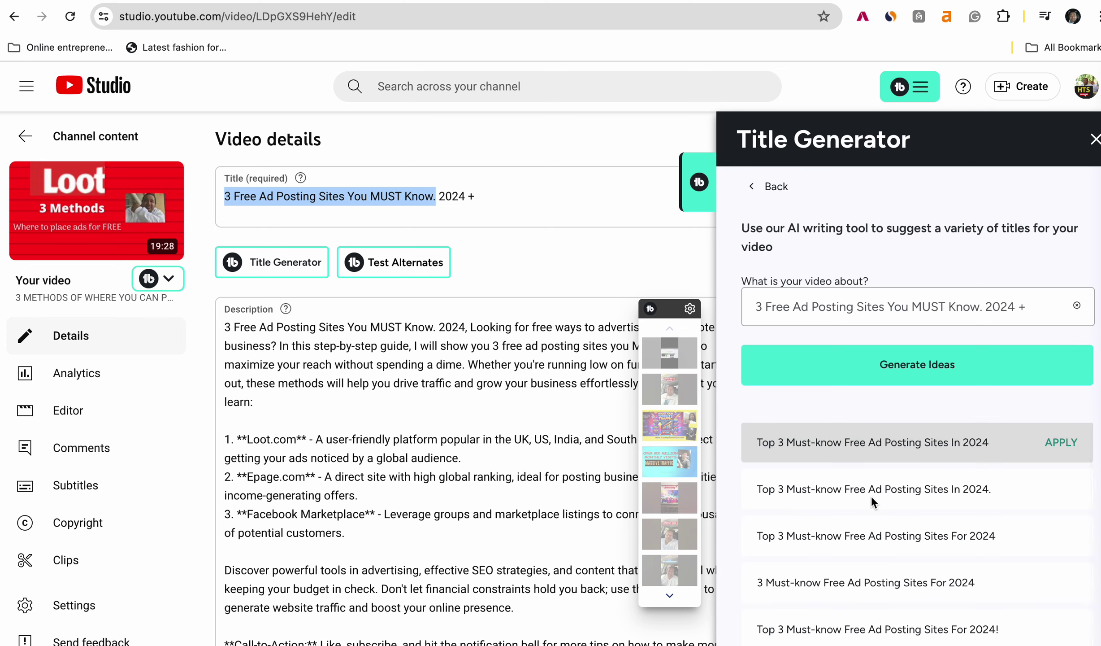
left_click(1094, 140)
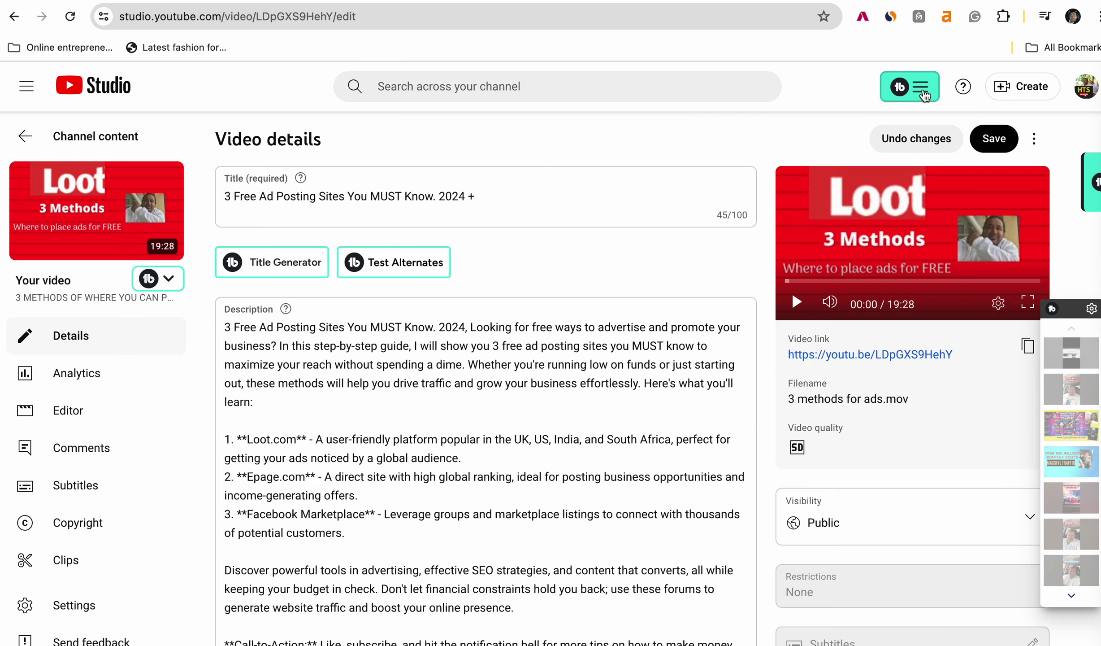
Score the pasted new title in TubeBuddy's Keyword Explorer and send it to SEO Studio
left_click(925, 94)
left_click(910, 238)
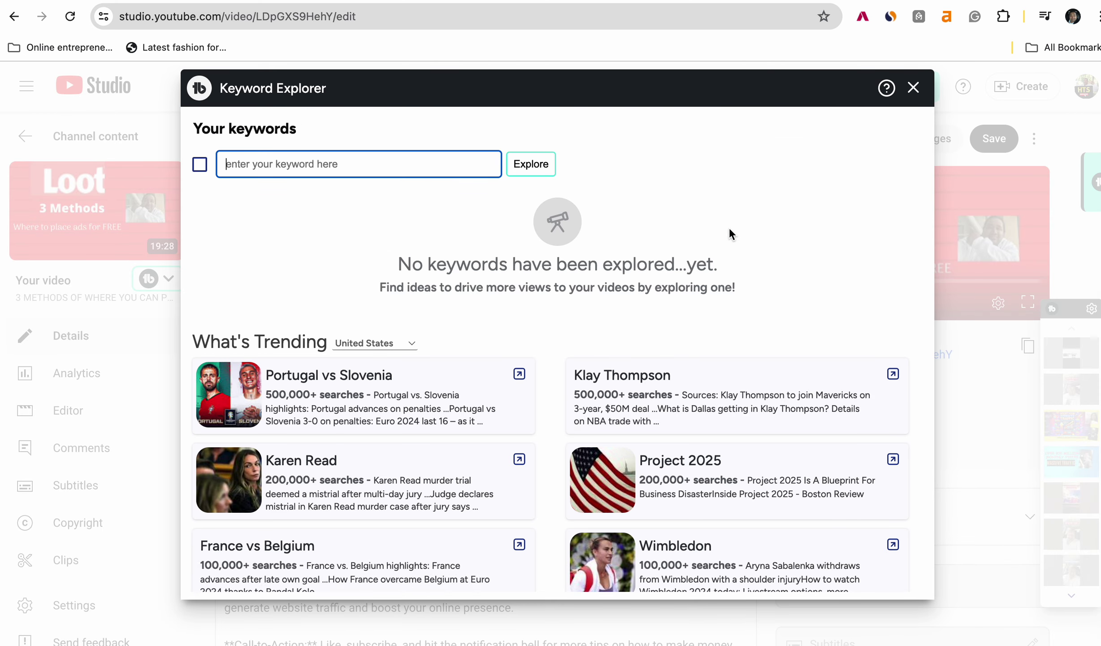
key("super+v")
left_click(533, 165)
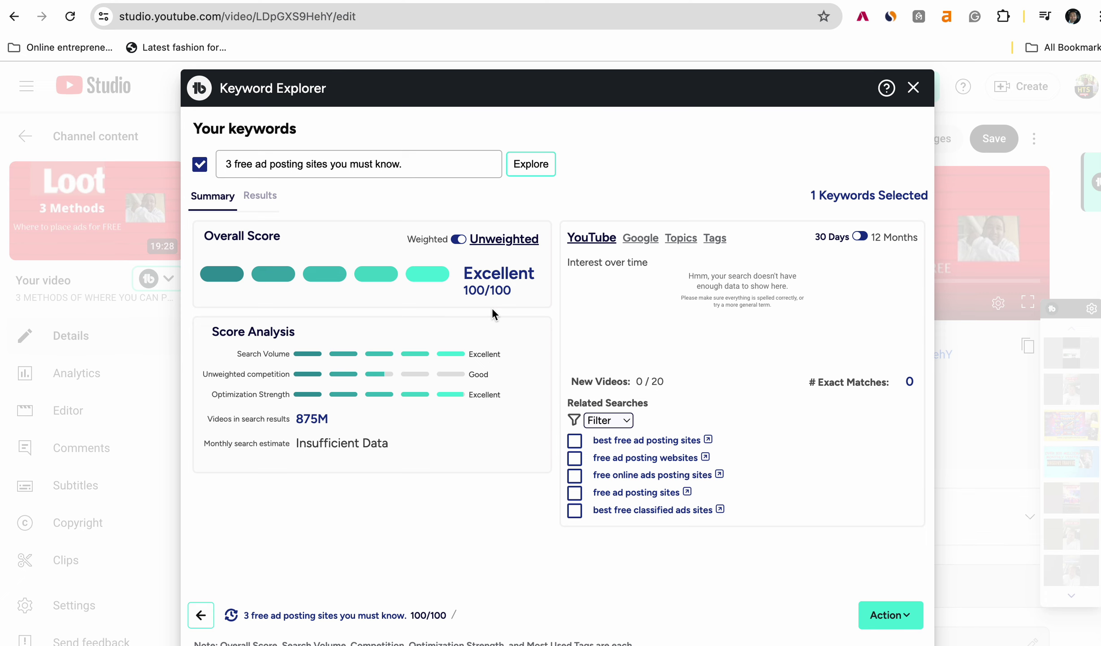
left_click(904, 616)
left_click(851, 450)
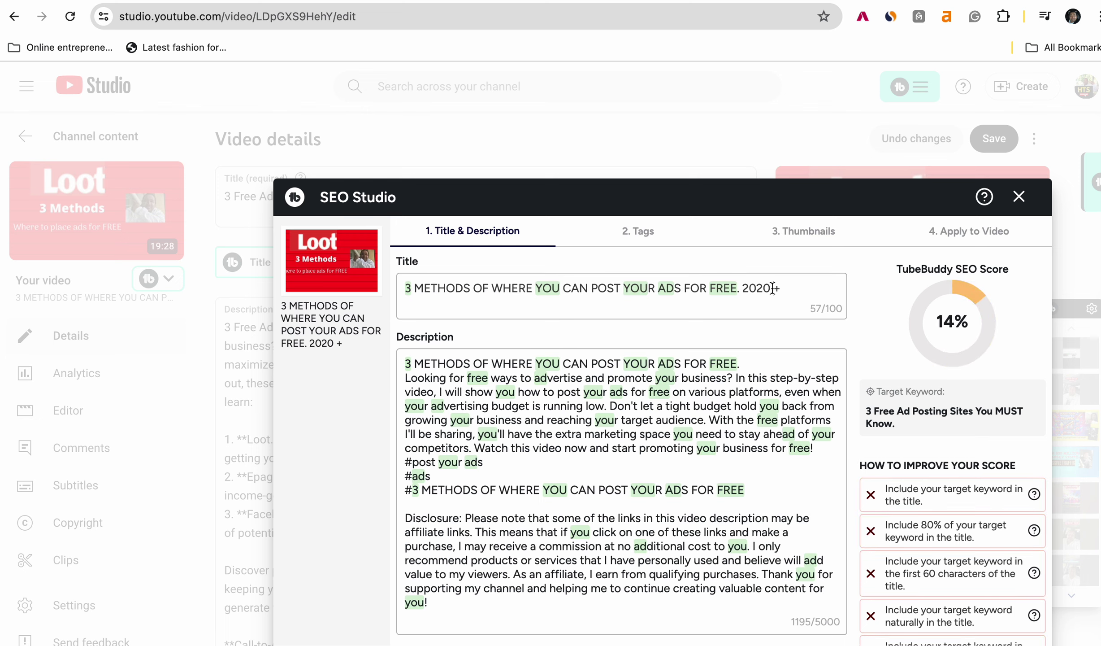
Replace the title with '3 Free Ad Posting Sites You MUST Know.' plus a partying-face emoji
left_click_drag(773, 289, 406, 294)
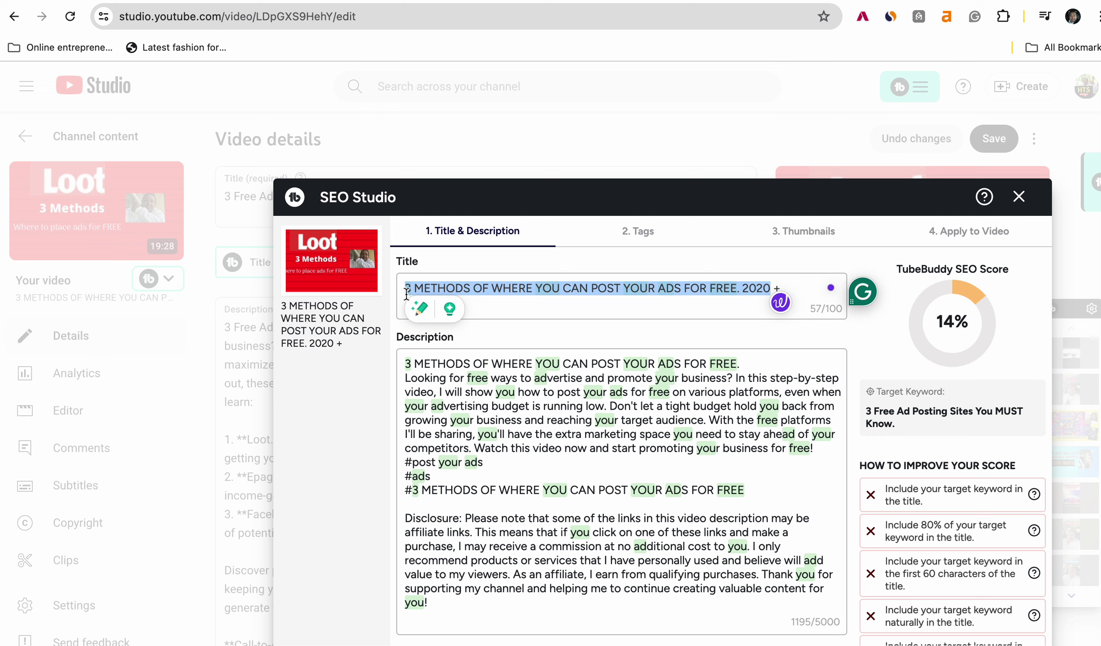
key("BackSpace")
key("ctrl+v")
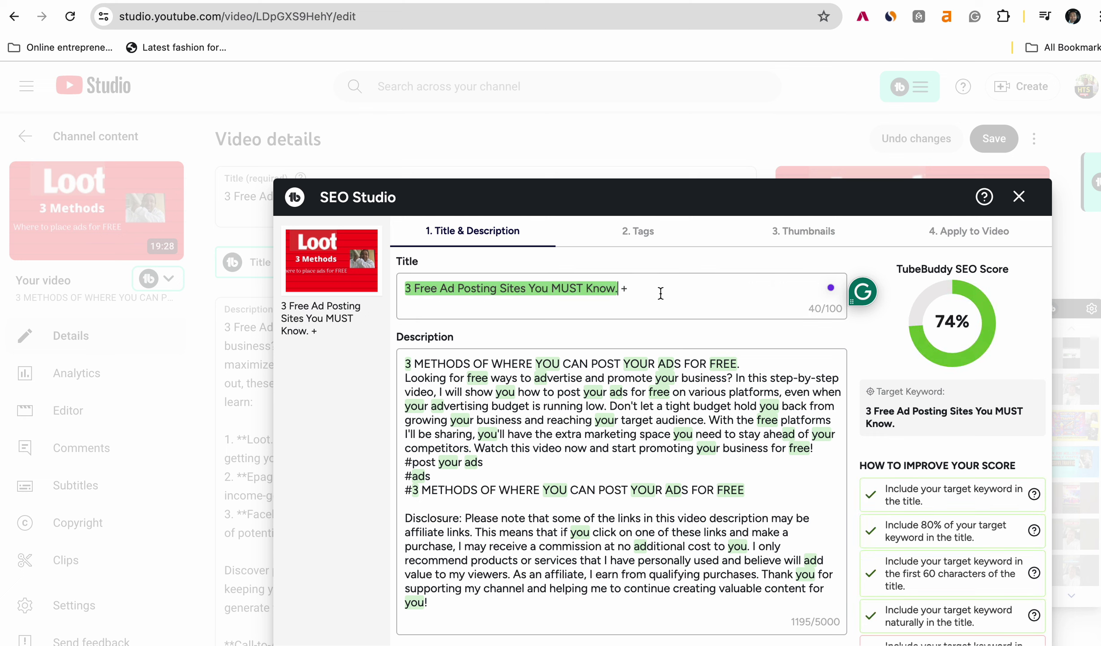
key("Right")
key("BackSpace")
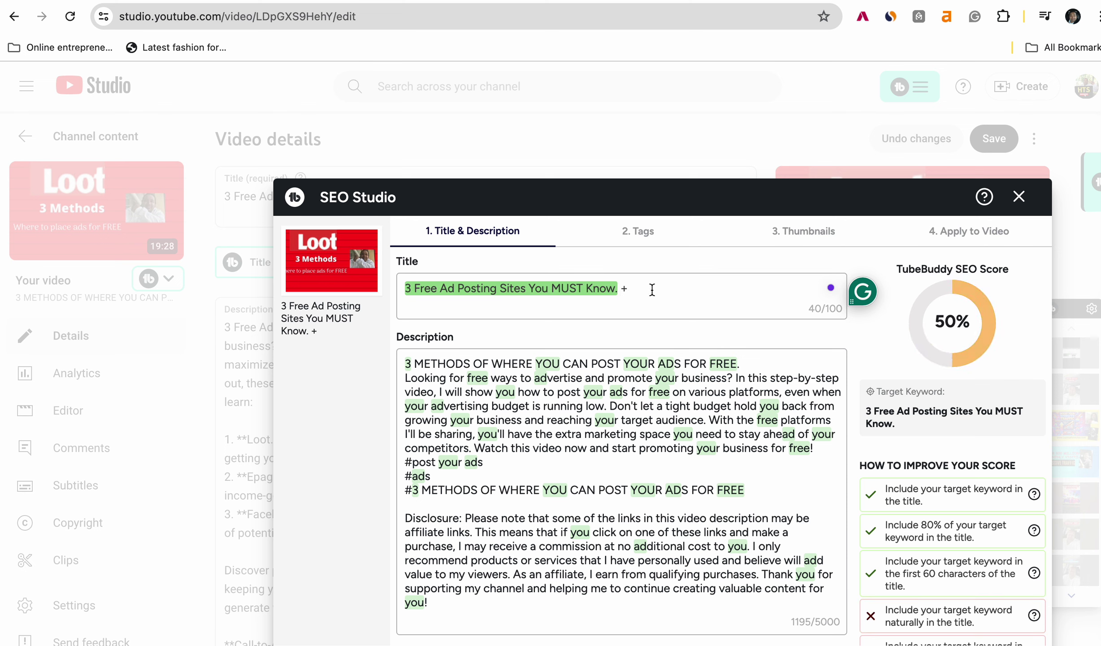
key("Left")
key("Left")
key("BackSpace")
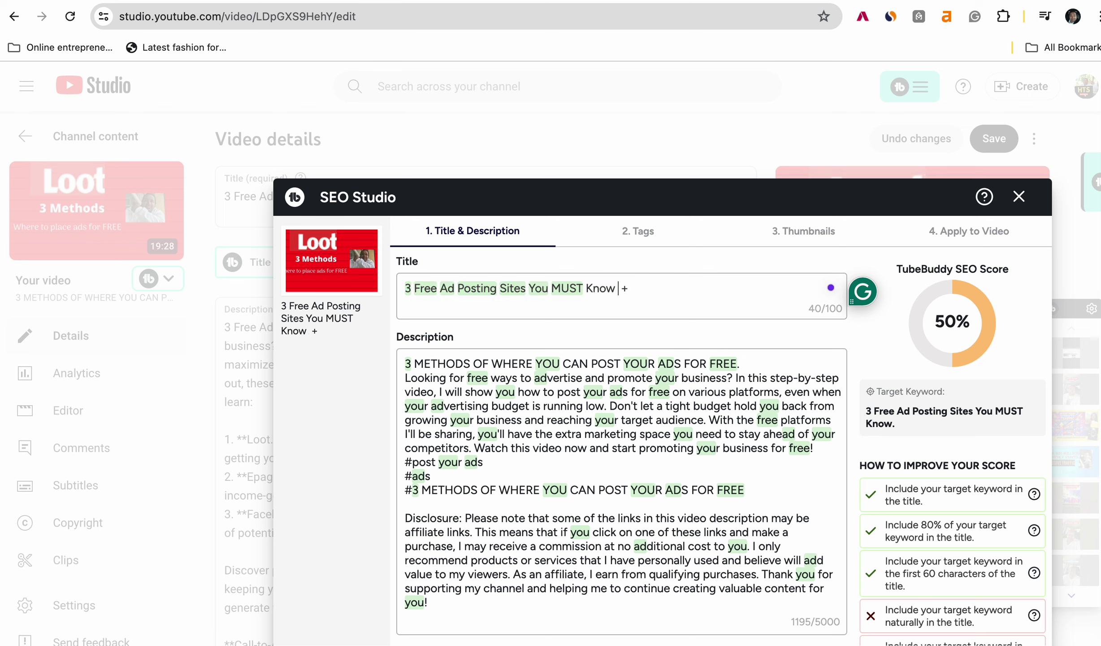
key("BackSpace")
type(".")
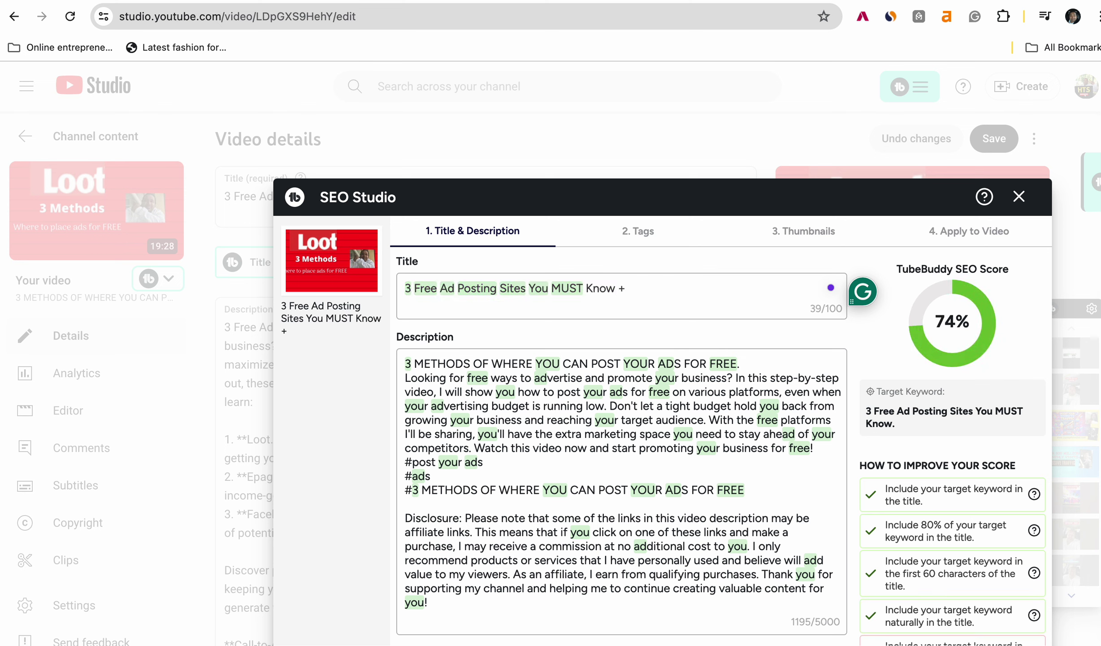
left_click(641, 288)
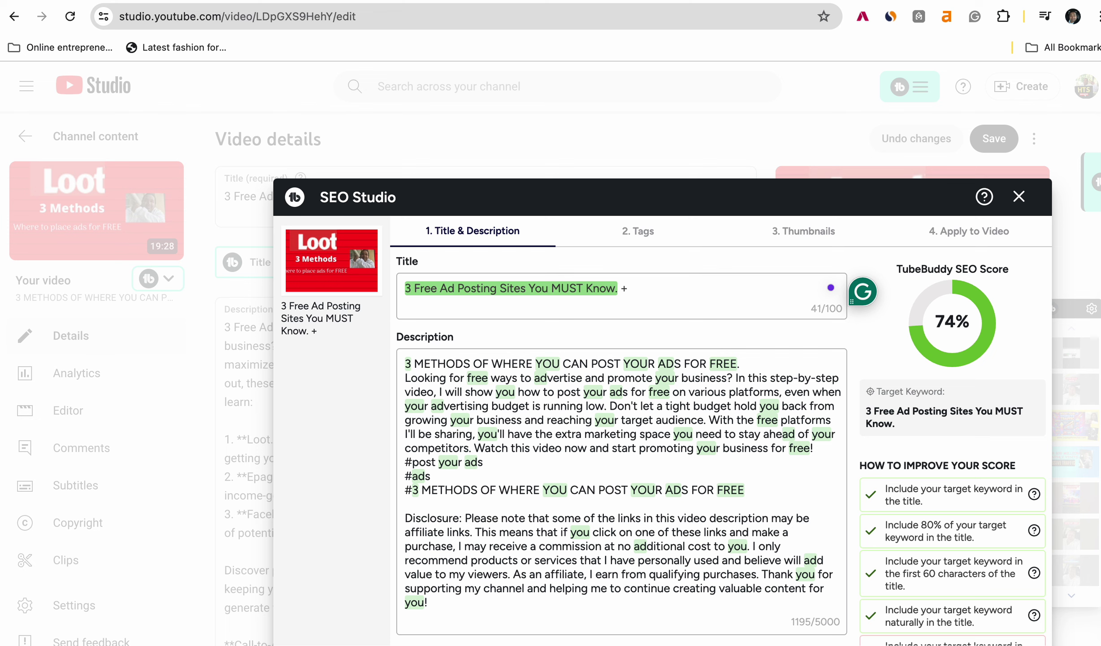
key("ctrl+super+space")
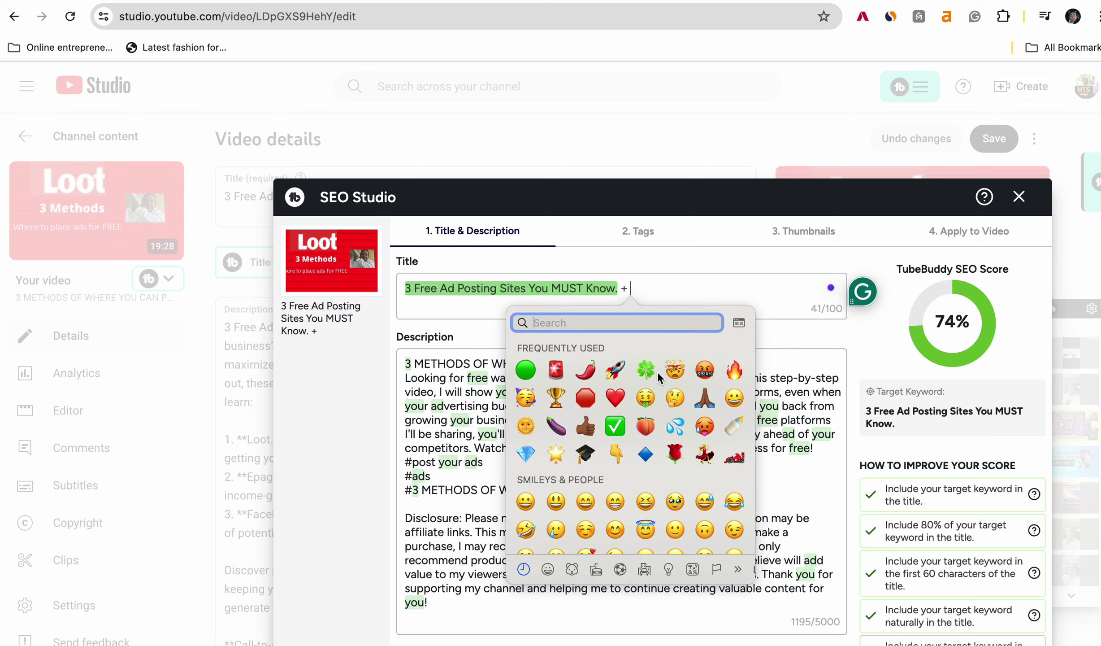
left_click(526, 397)
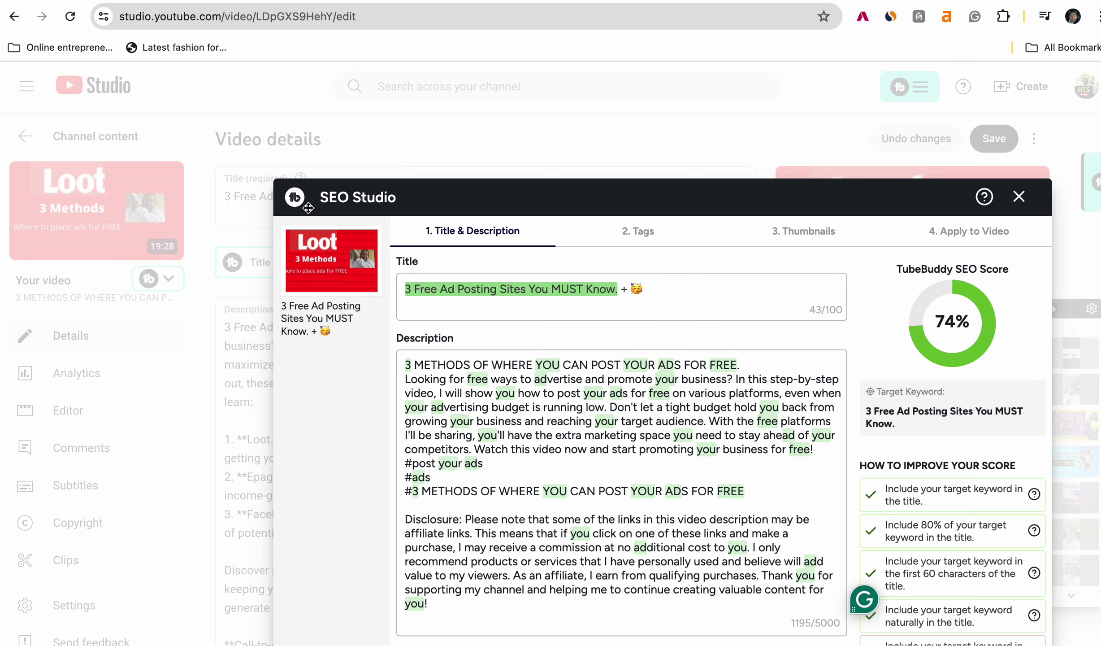
Make the new title the description's first line and advance to the Tags step
left_click_drag(740, 364, 406, 363)
key("BackSpace")
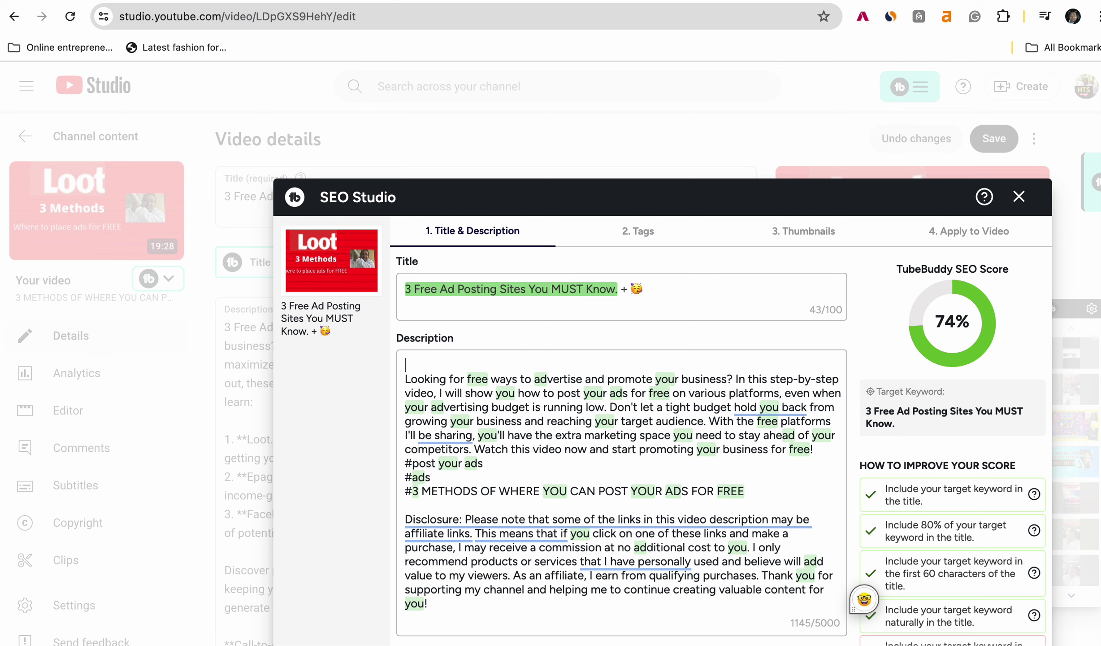
type("3 Free Ad Posting Sites You MUST Know.")
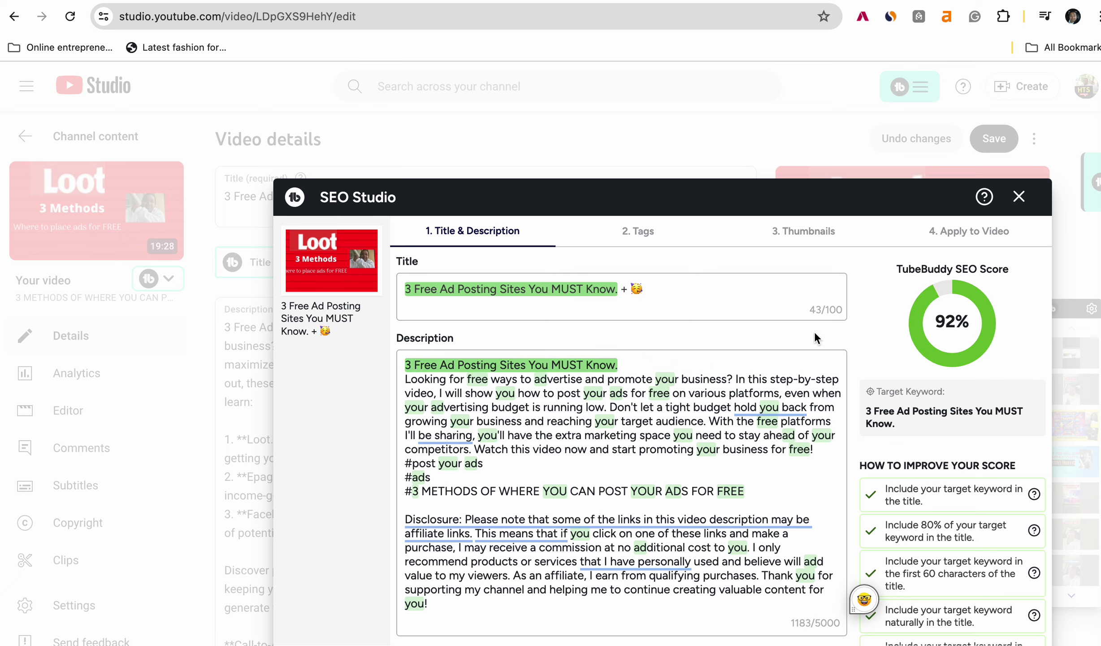
left_click_drag(815, 189, 704, 112)
scroll(868, 554, "down", 5)
left_click(914, 586)
mouse_move(45, 5)
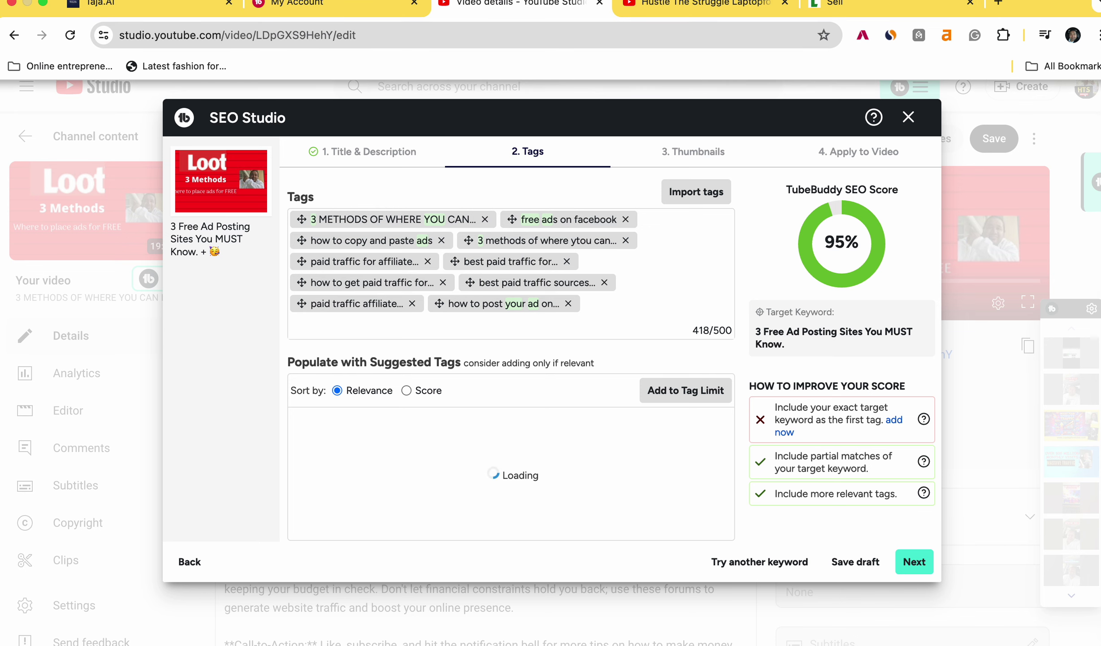
Take Chrome out of full screen, then return it to full screen
left_click(44, 5)
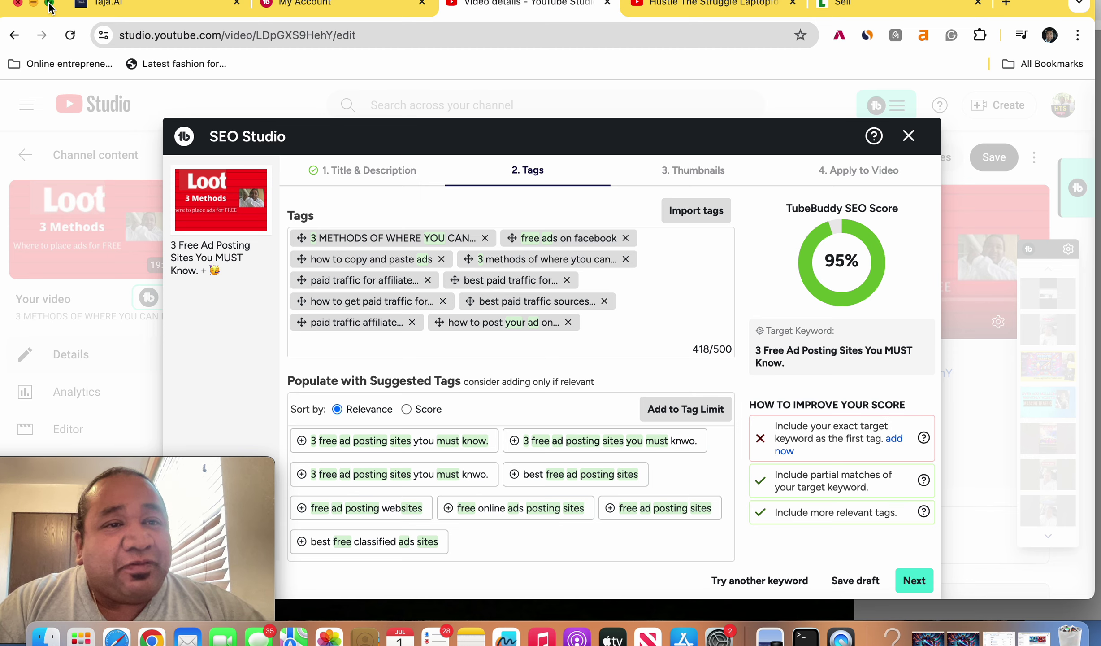
left_click(48, 3)
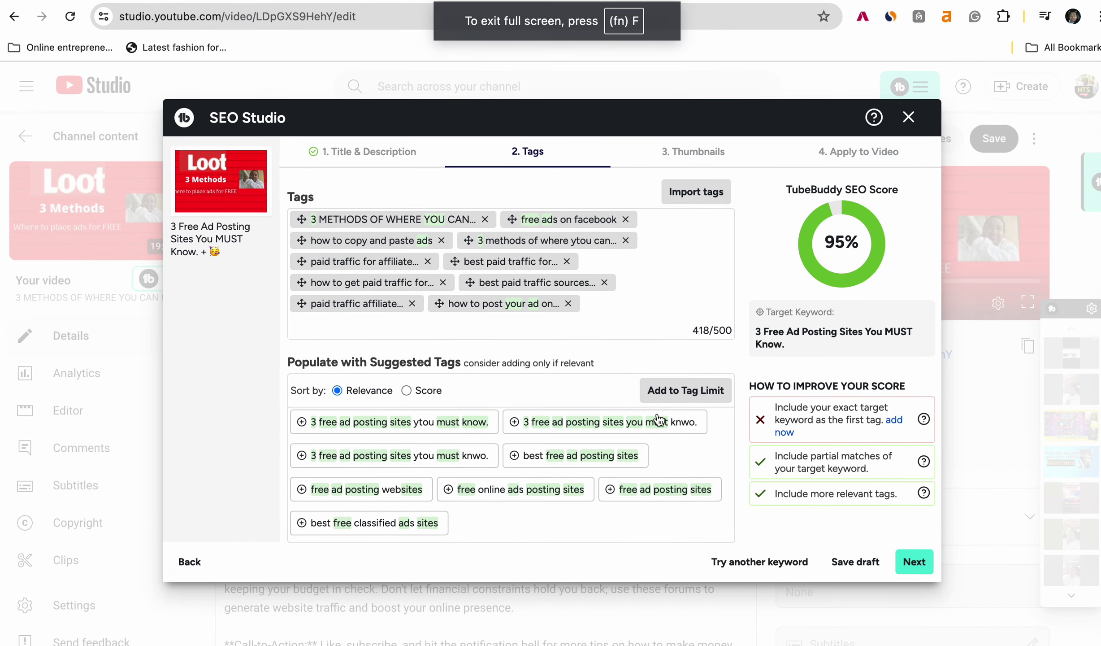
Add the exact target keyword as the first tag
left_click(898, 426)
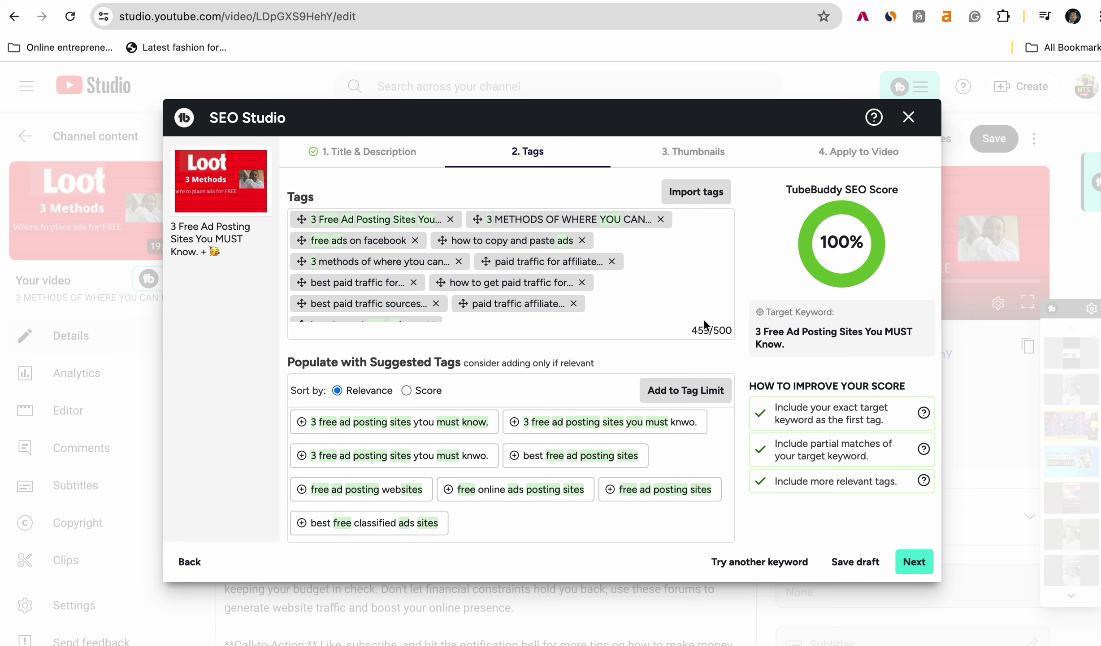
Advance SEO Studio to the Thumbnails step to view competitor thumbnails
left_click(915, 561)
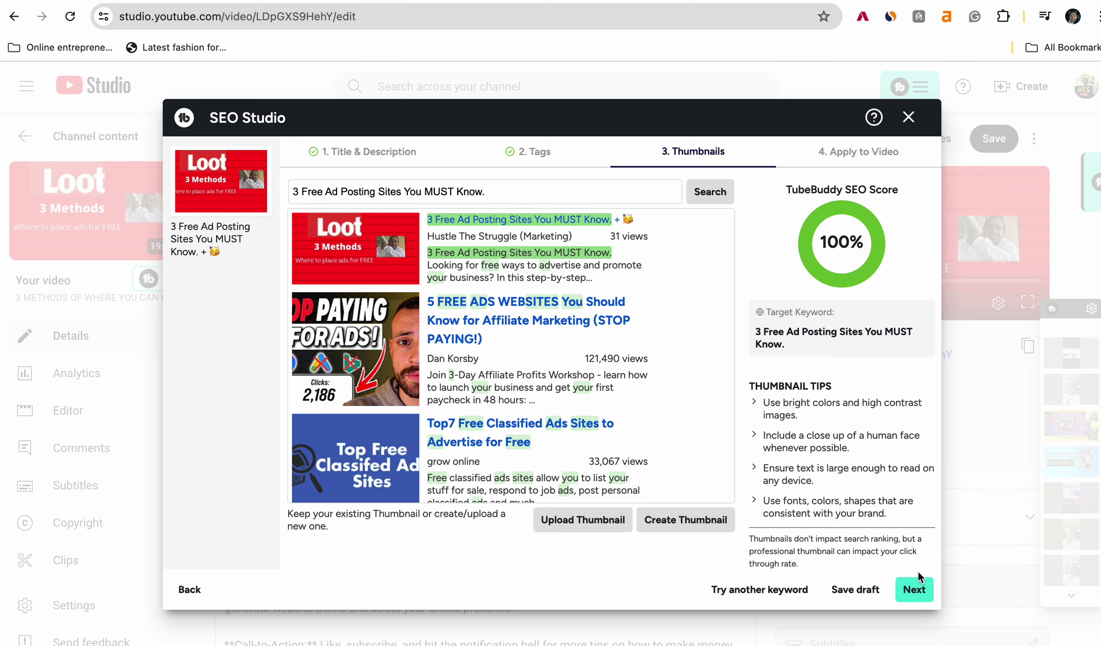
Reach Apply to Video and apply the optimized title, description and tags
left_click(913, 585)
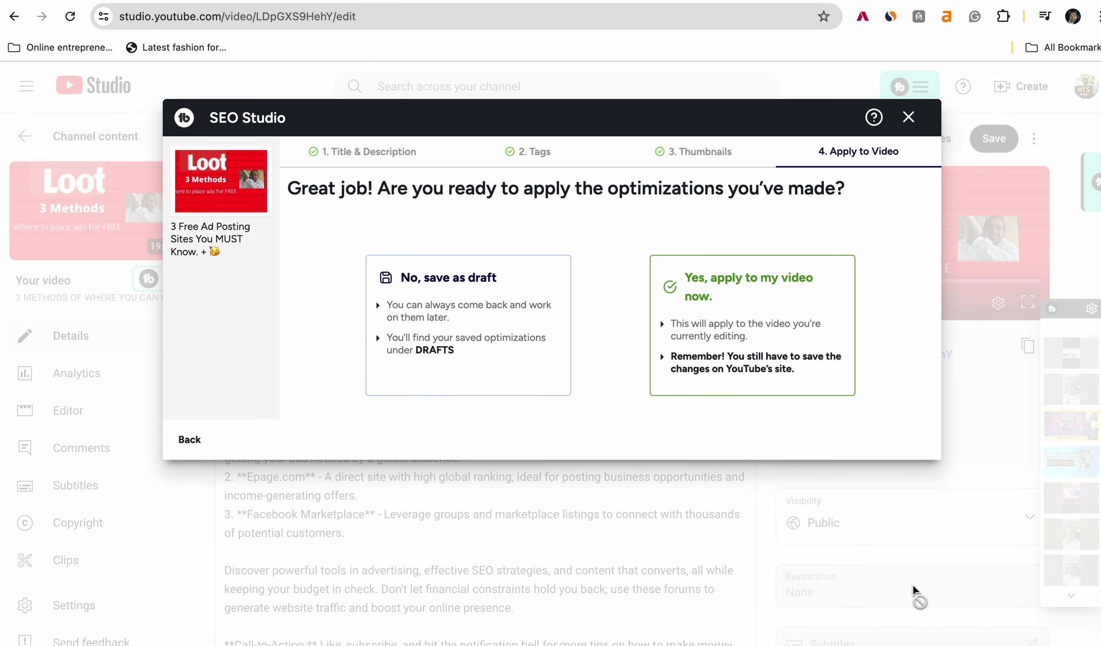
left_click(761, 367)
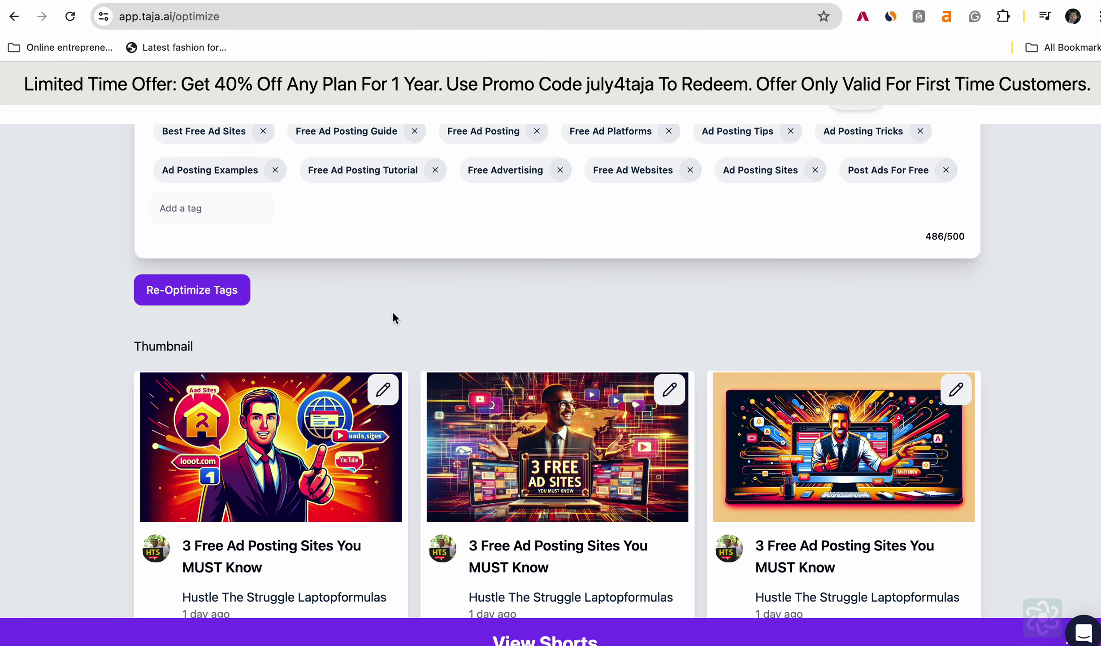
Generate more thumbnail visuals from Taja AI's Thumbnail section
scroll(394, 314, "down", 5)
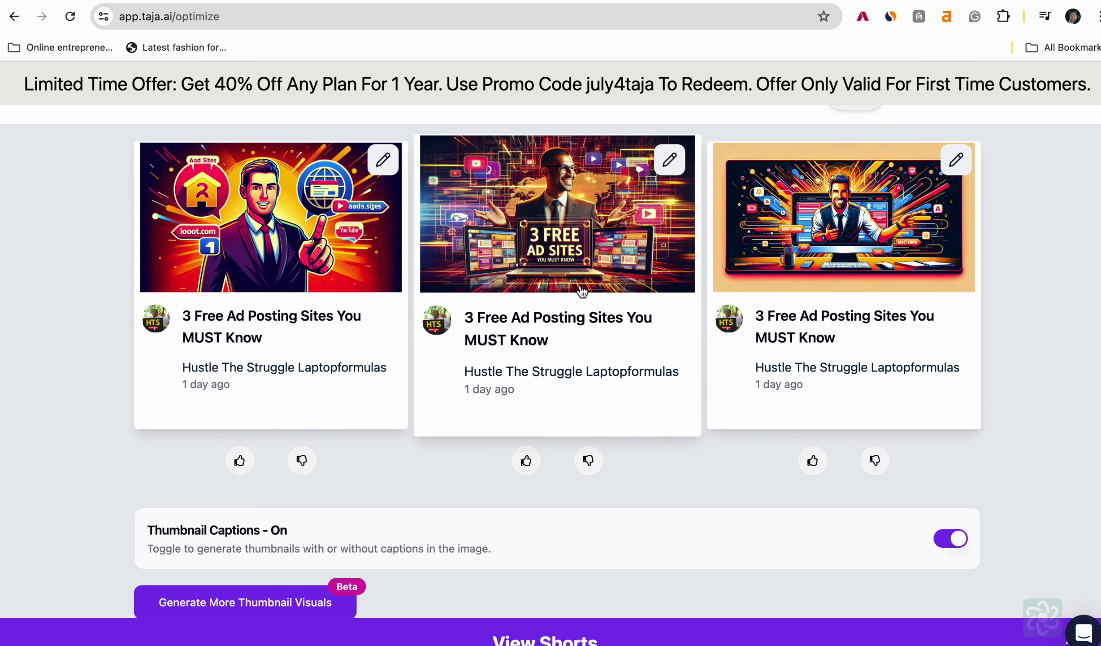
scroll(411, 314, "down", 1)
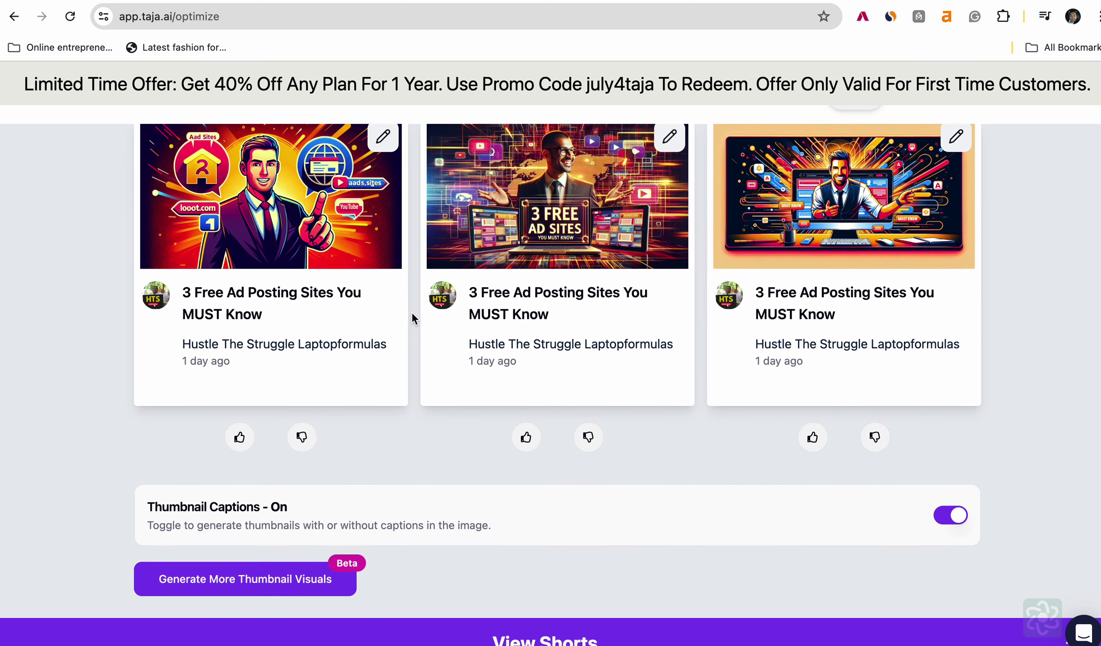
scroll(411, 311, "up", 1)
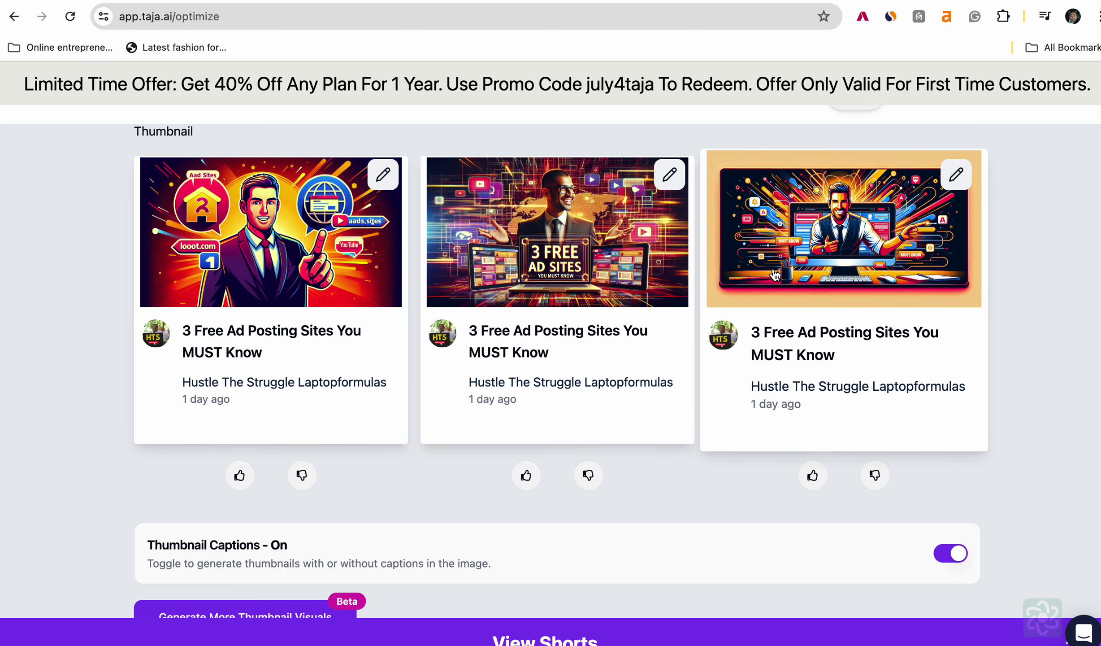
scroll(317, 501, "down", 3)
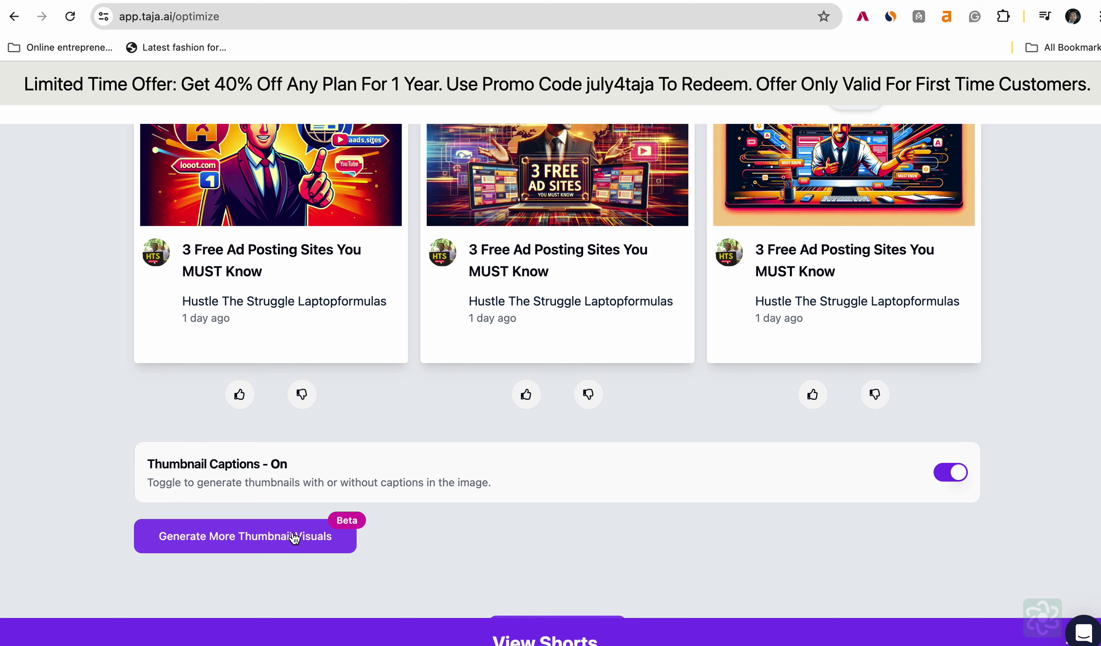
left_click(294, 536)
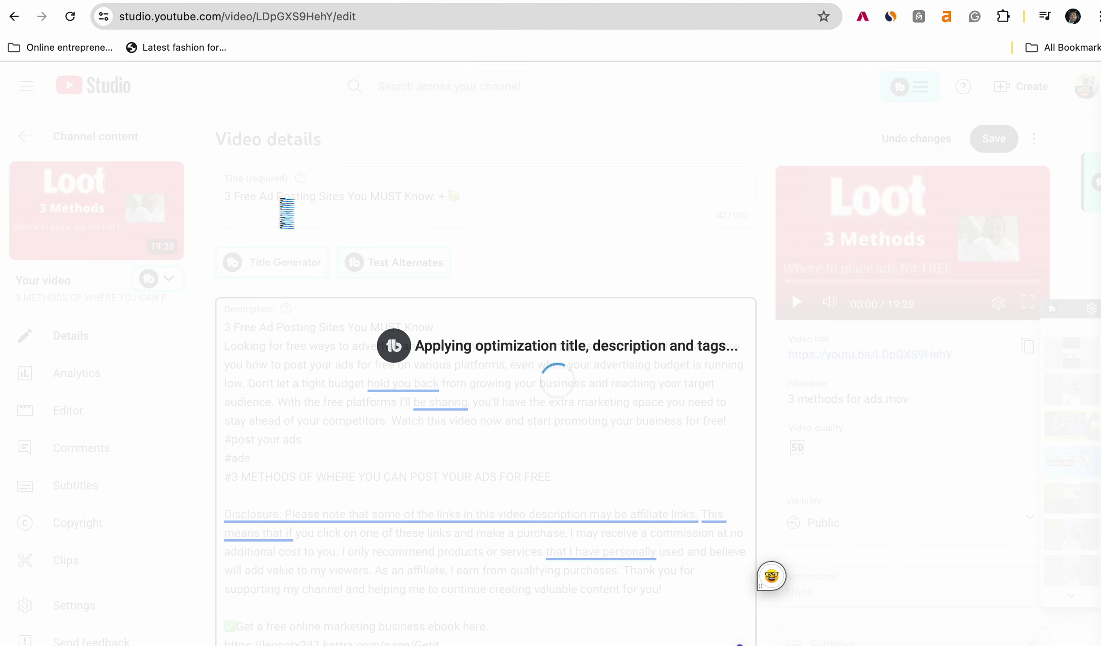
Reload the video details and set the title to the new title plus party-face emoji
left_click(70, 17)
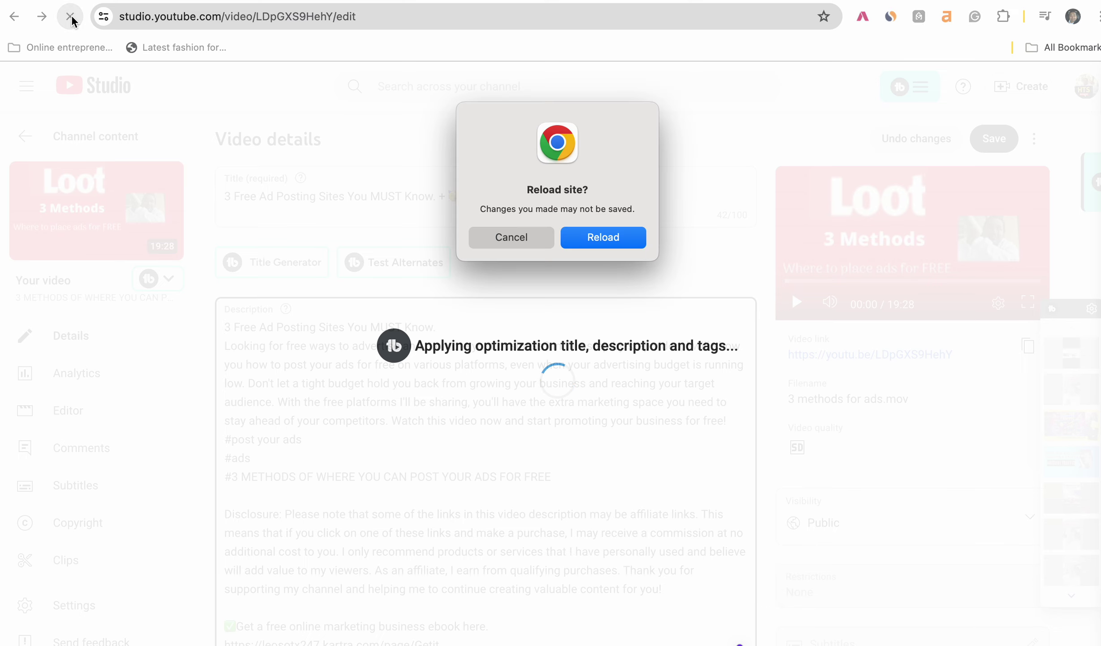
left_click(587, 241)
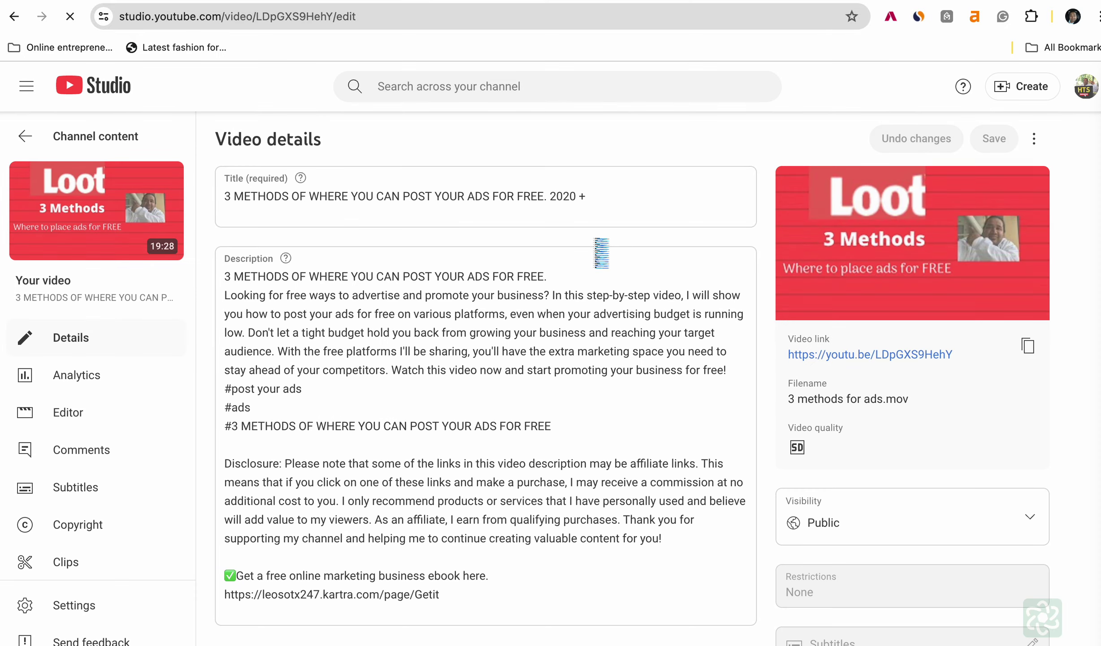
left_click(576, 197)
key("Left")
key("Left")
key("Left")
key("Left")
key("Left")
key("Left")
key("Left")
key("Left")
key("Left")
key("Left")
key("Left")
key("Left")
key("Left")
key("Left")
key("Left")
key("Left")
key("Left")
key("Left")
key("Left")
key("Left")
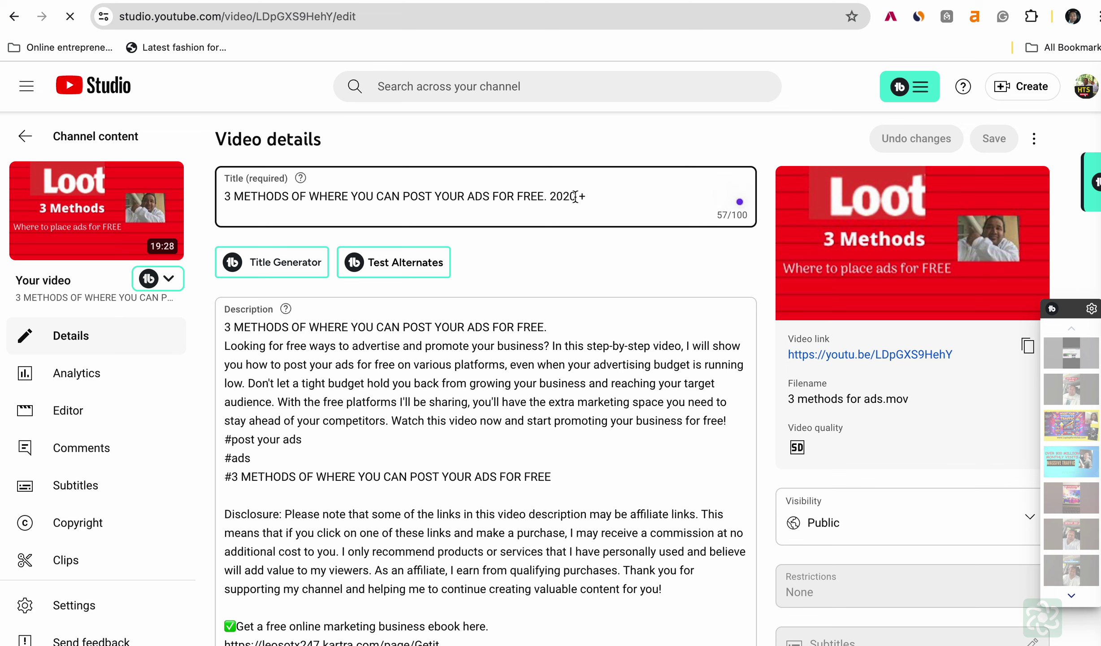
left_click_drag(576, 197, 227, 195)
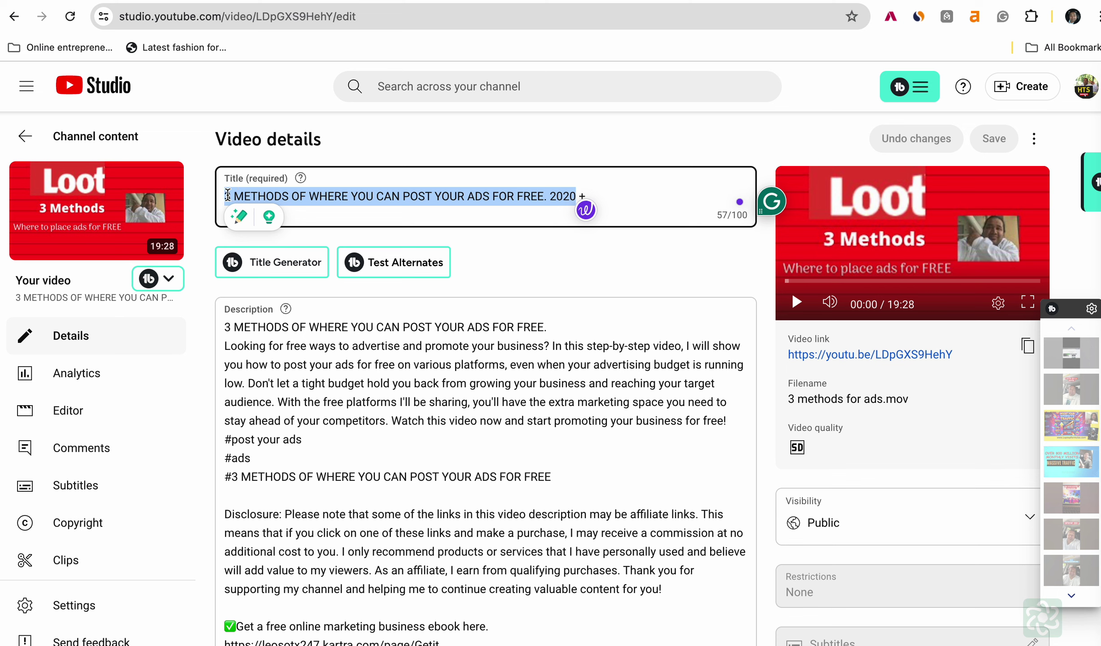
key("BackSpace")
type("3 Free Ad Posting Sites You MUST Know.")
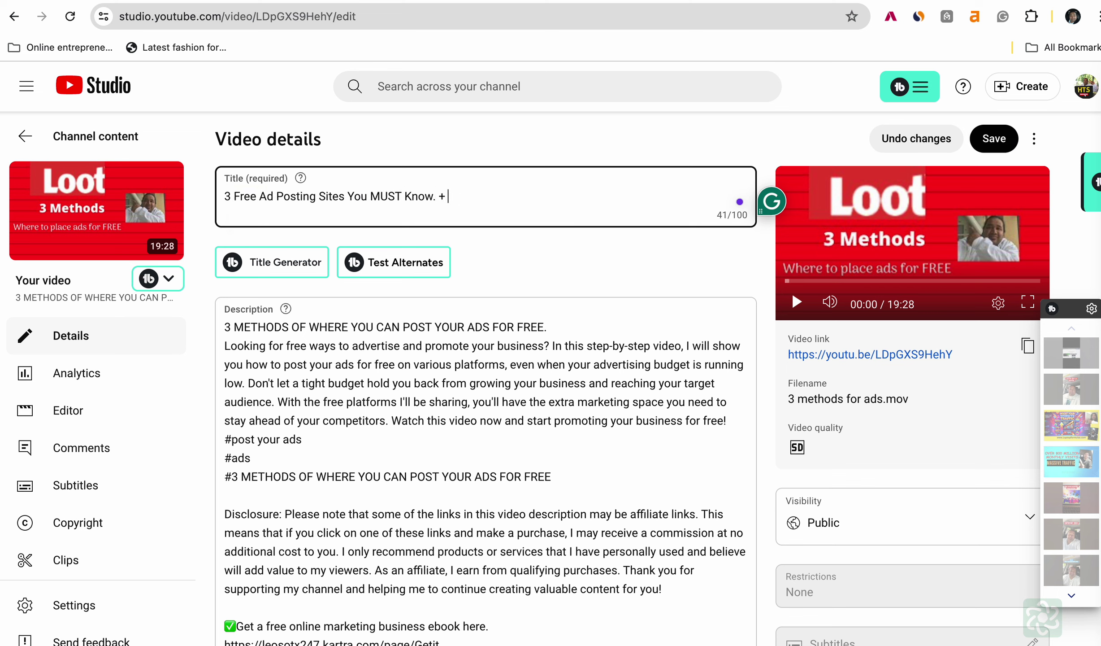
key("ctrl+super+space")
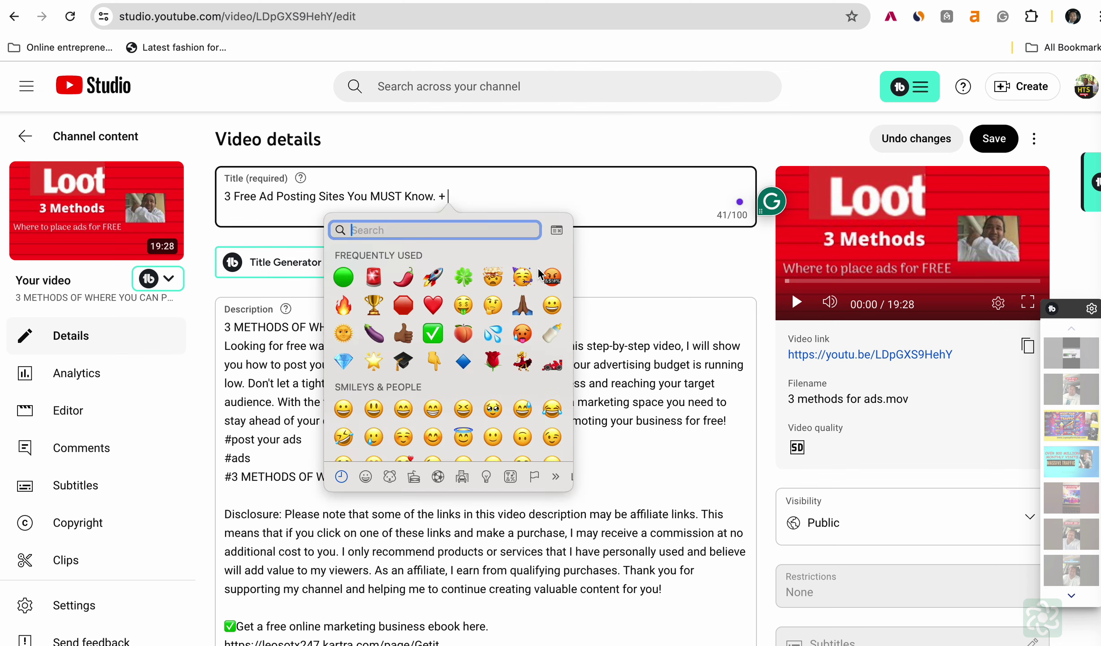
left_click(522, 279)
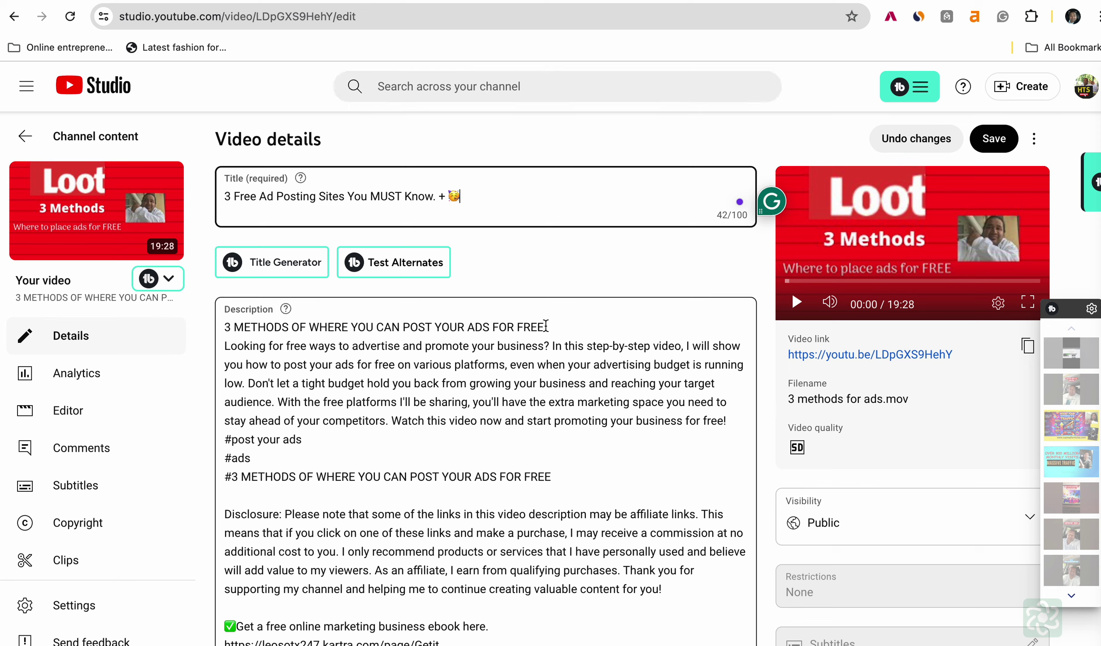
Replace the description's first line with the new title and return to the Taja AI tab
left_click_drag(547, 327, 231, 320)
key("BackSpace")
key("BackSpace")
type("3 Free Ad Posting Sites You MUST Know.")
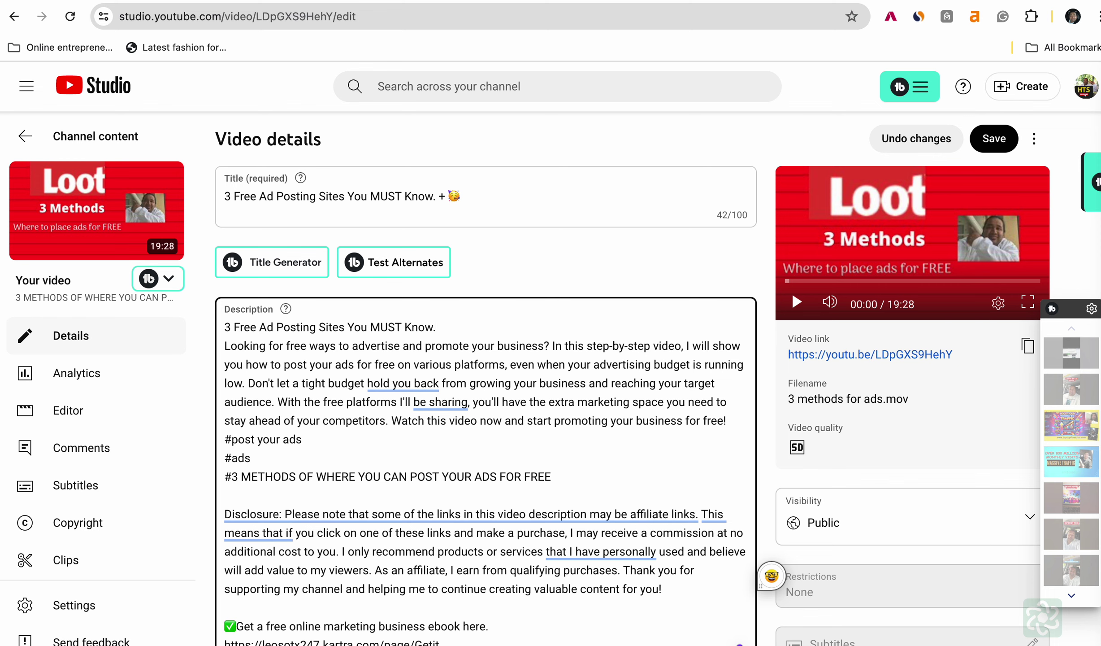
scroll(526, 393, "down", 2)
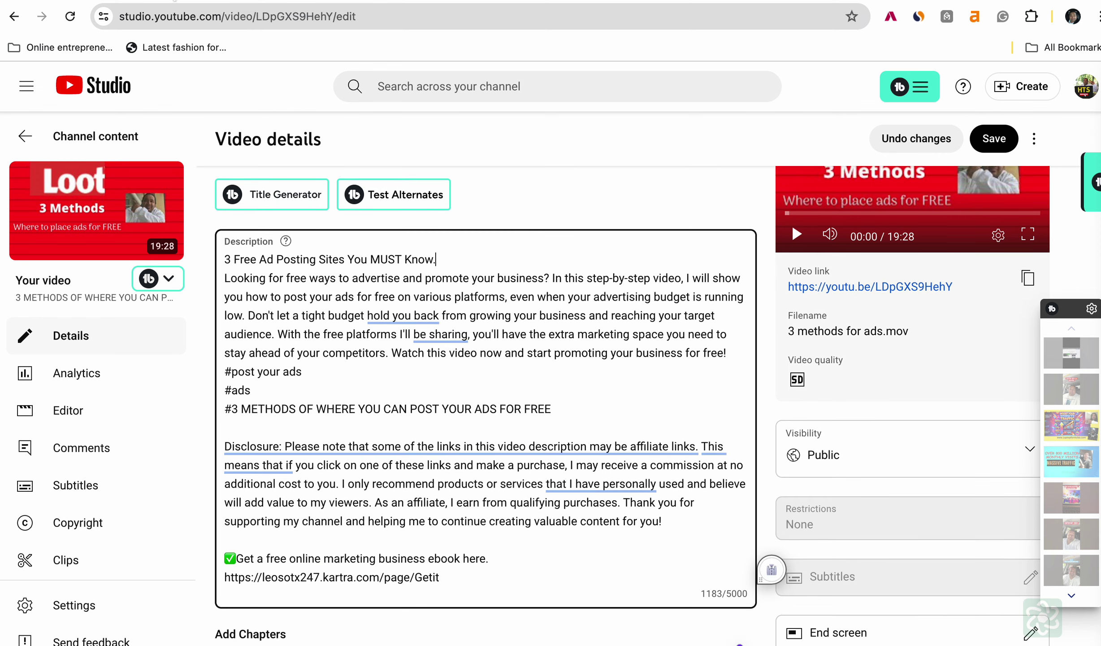
key("ctrl+Tab")
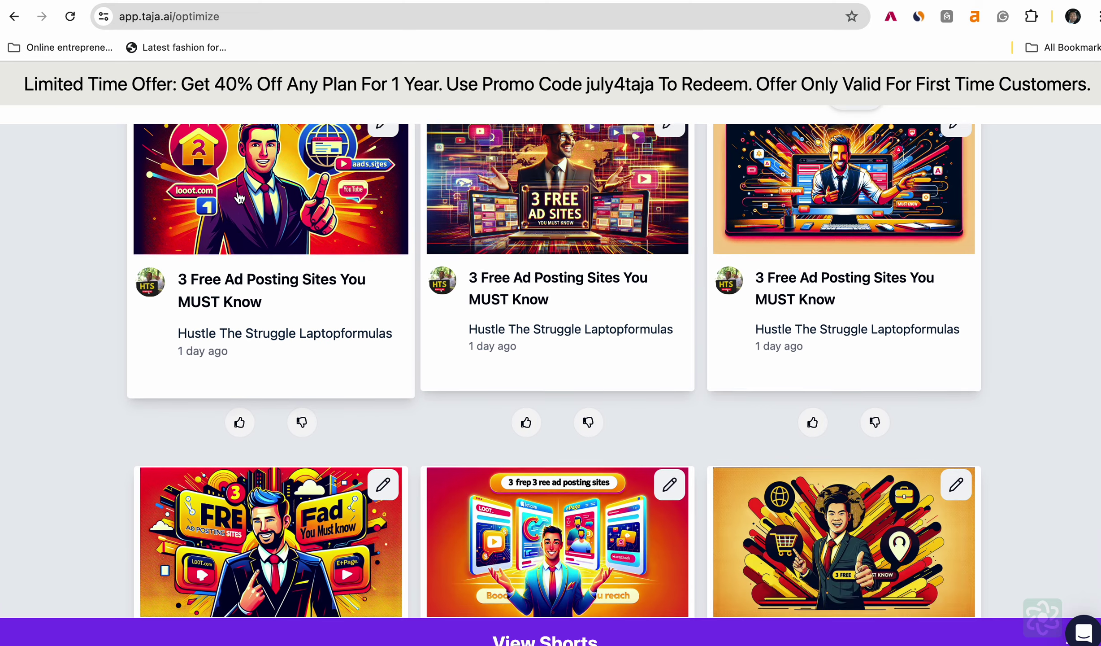
Download the middle generated thumbnail as thumbnail.png and go back to the Optimize page
scroll(240, 198, "up", 3)
scroll(240, 197, "down", 8)
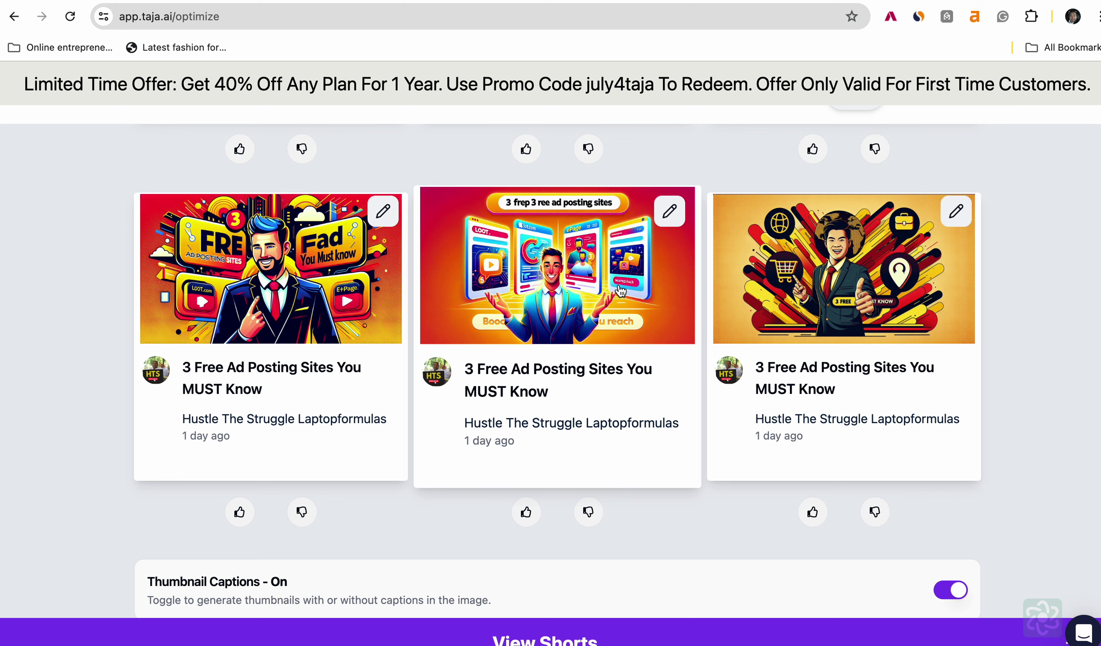
left_click(669, 210)
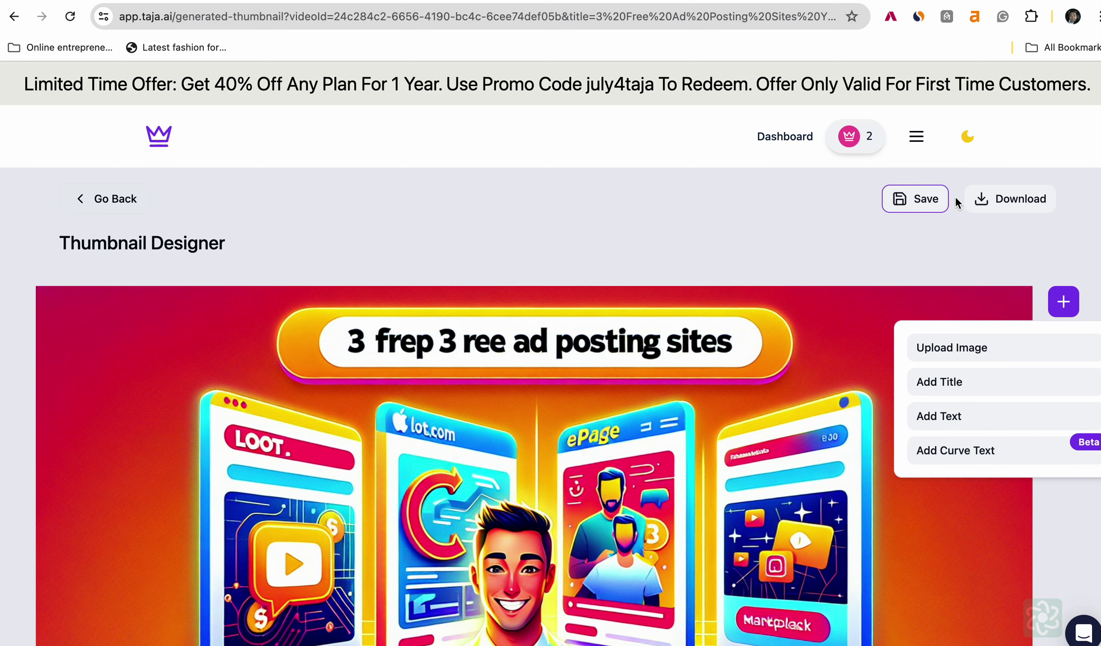
left_click(989, 200)
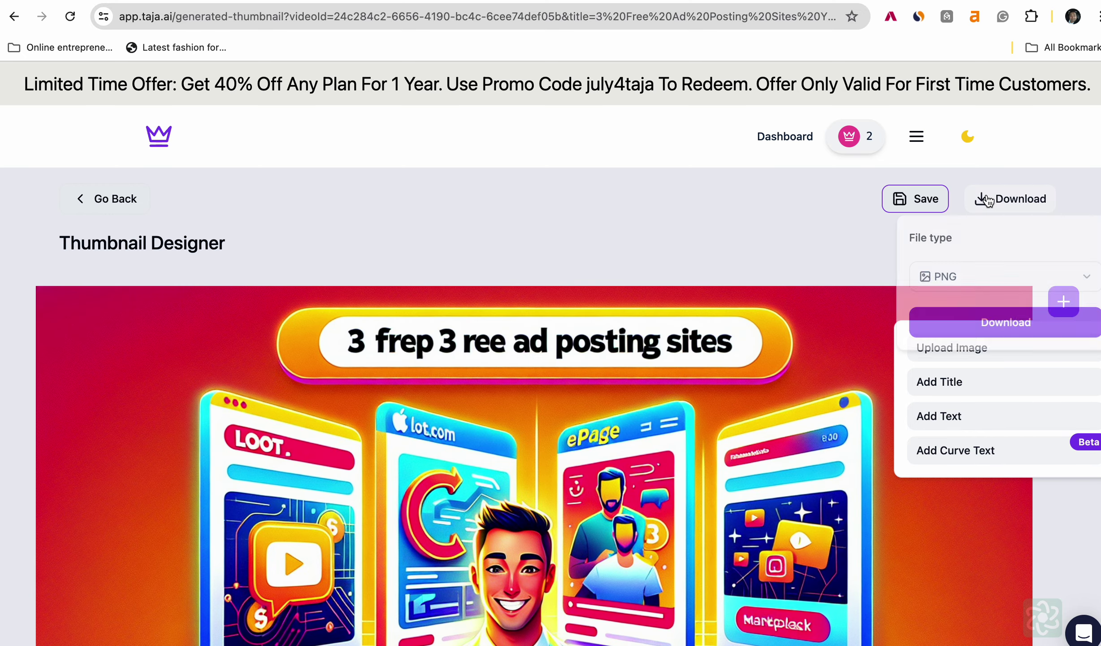
left_click(997, 336)
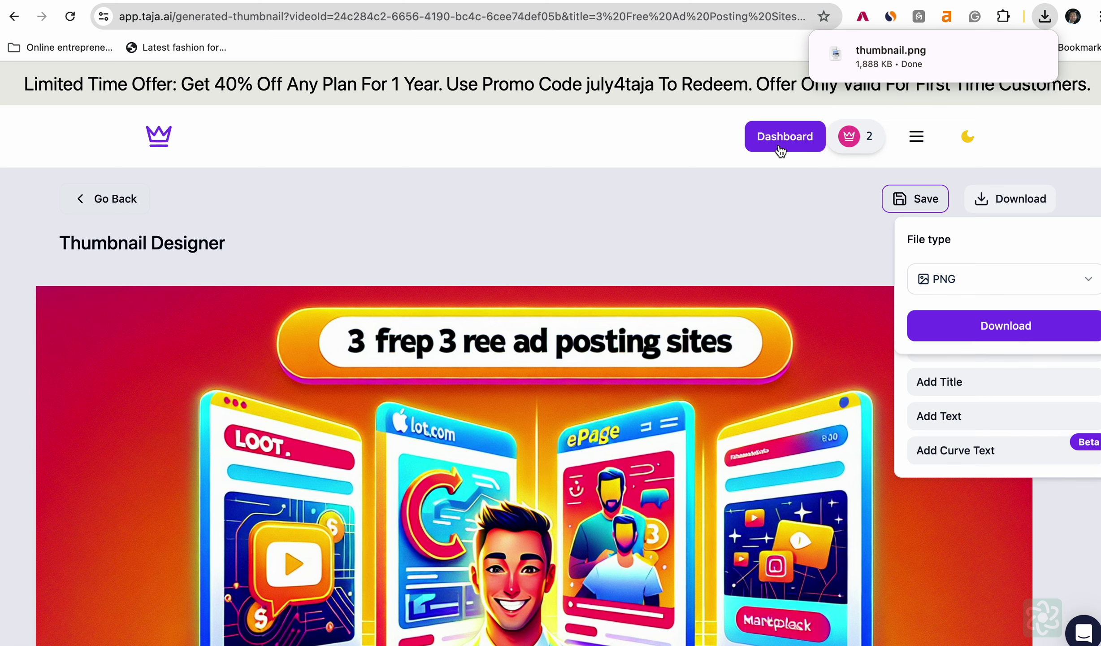
left_click(494, 2)
key("ctrl+shift+Tab")
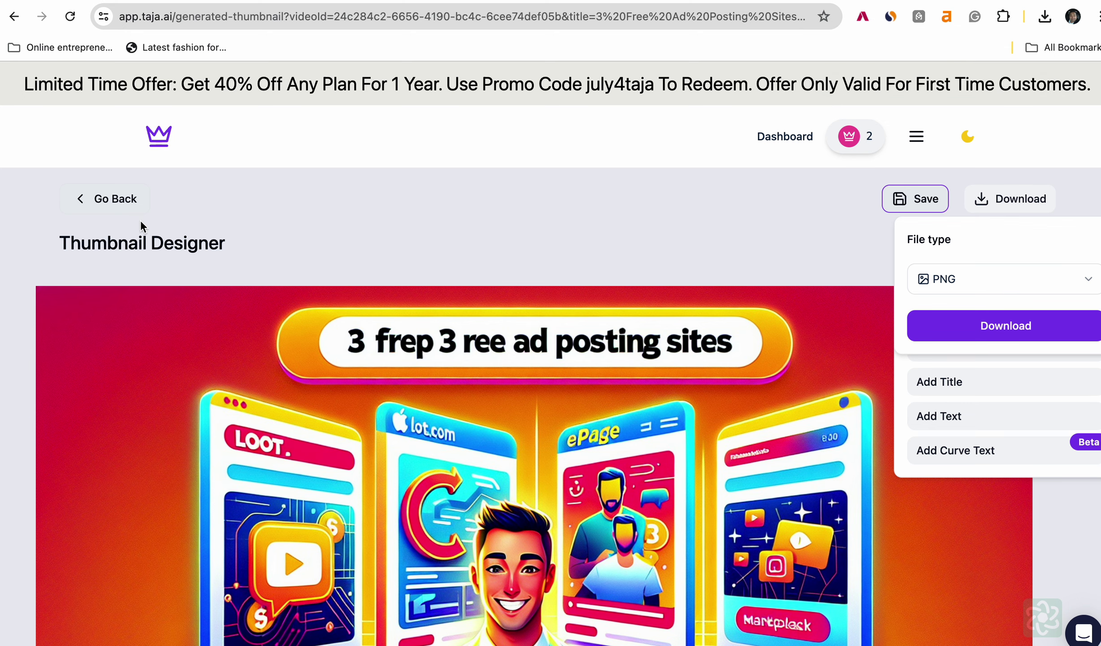
left_click(113, 199)
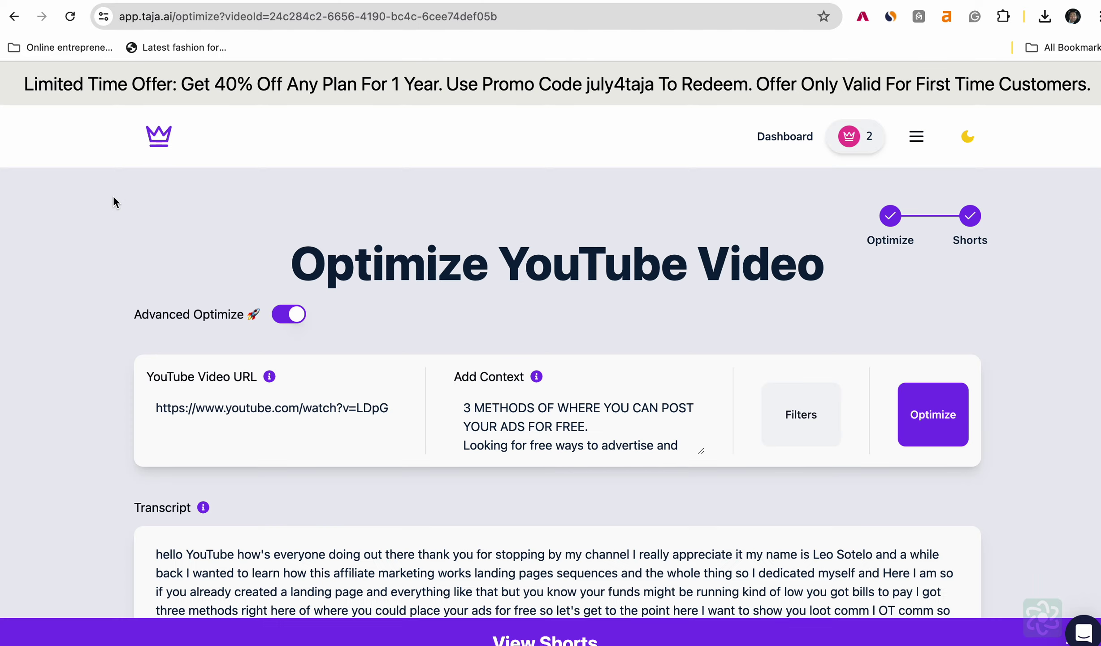
Copy Taja AI's generated description and return to the YouTube Studio video details tab
scroll(70, 389, "down", 20)
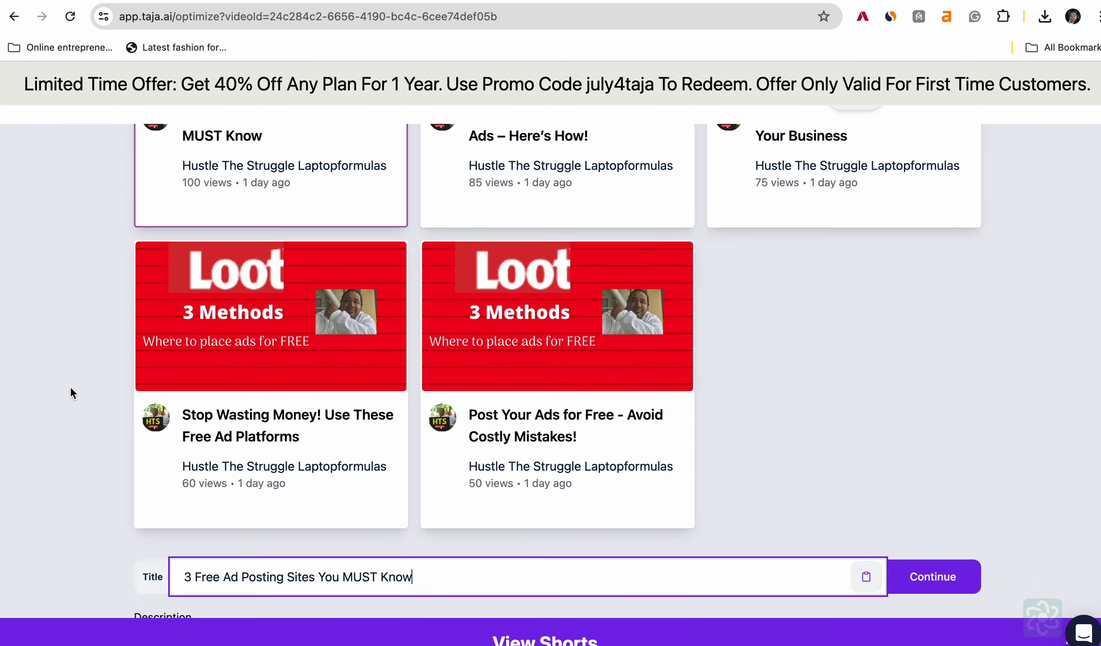
scroll(70, 388, "down", 4)
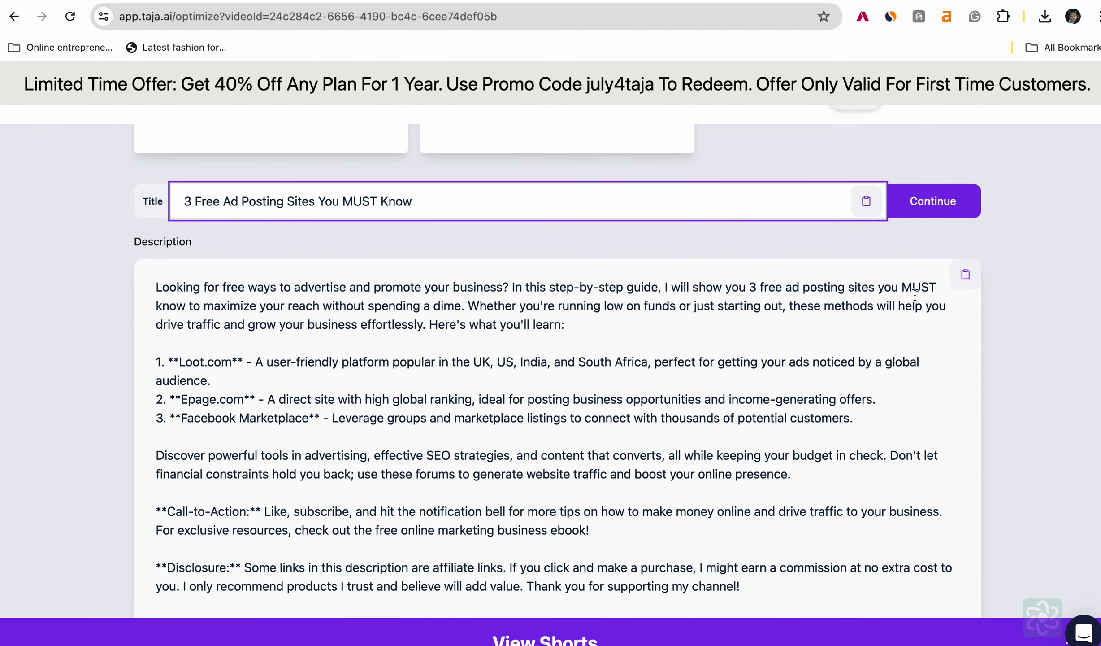
left_click(965, 274)
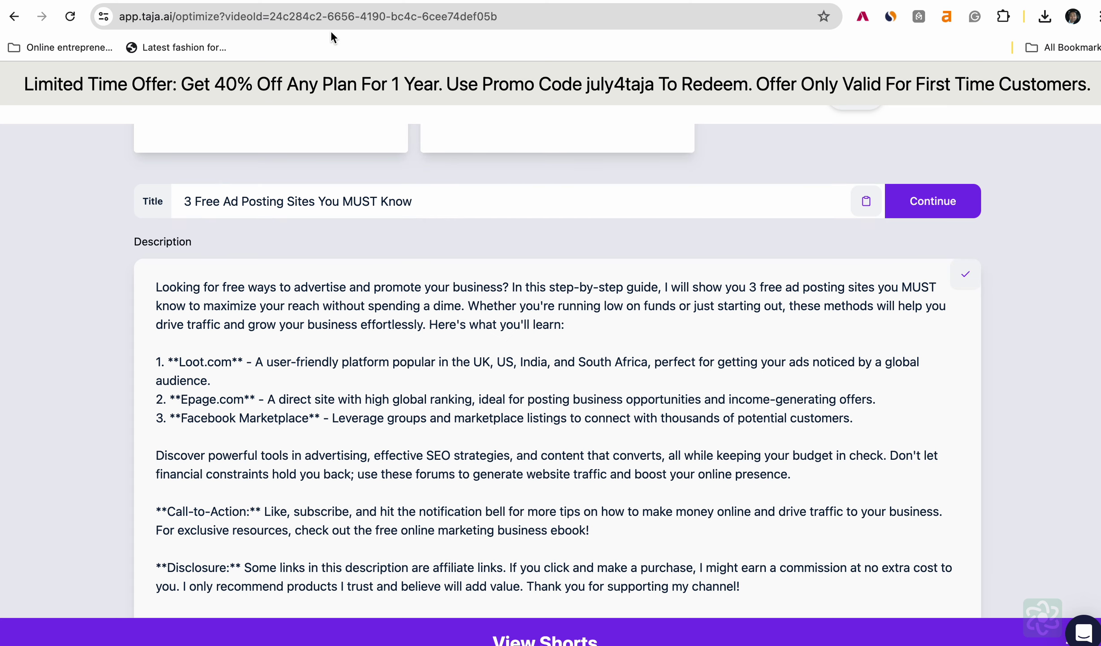
key("ctrl+Tab")
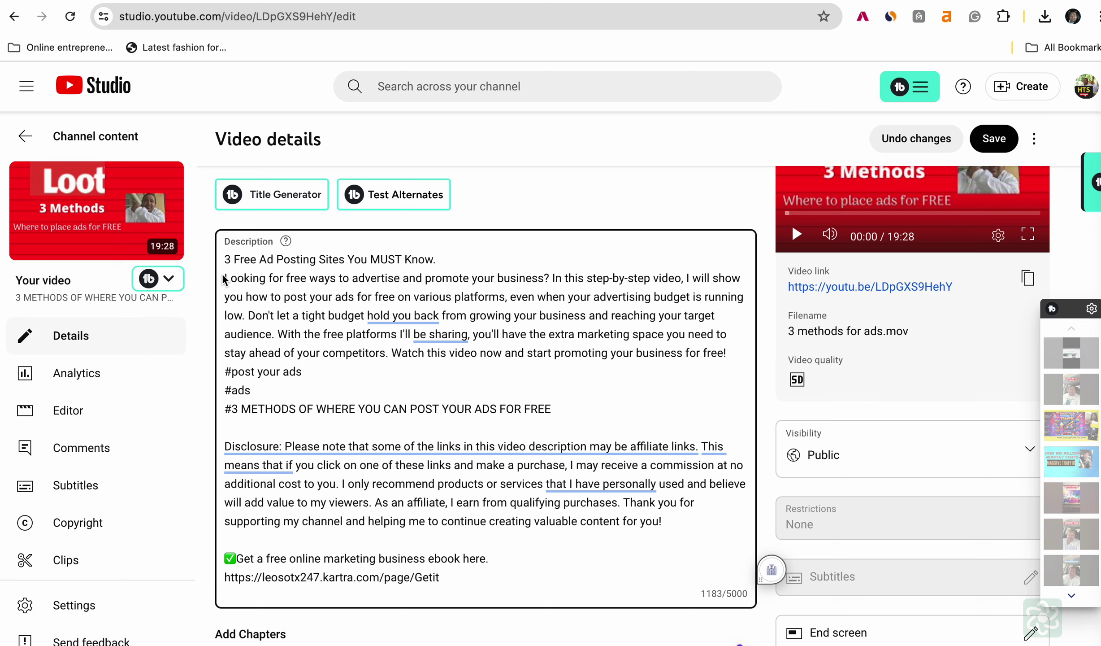
Replace the old description text below the title line with the pasted Taja AI description
left_click_drag(227, 274, 467, 329)
key("BackSpace")
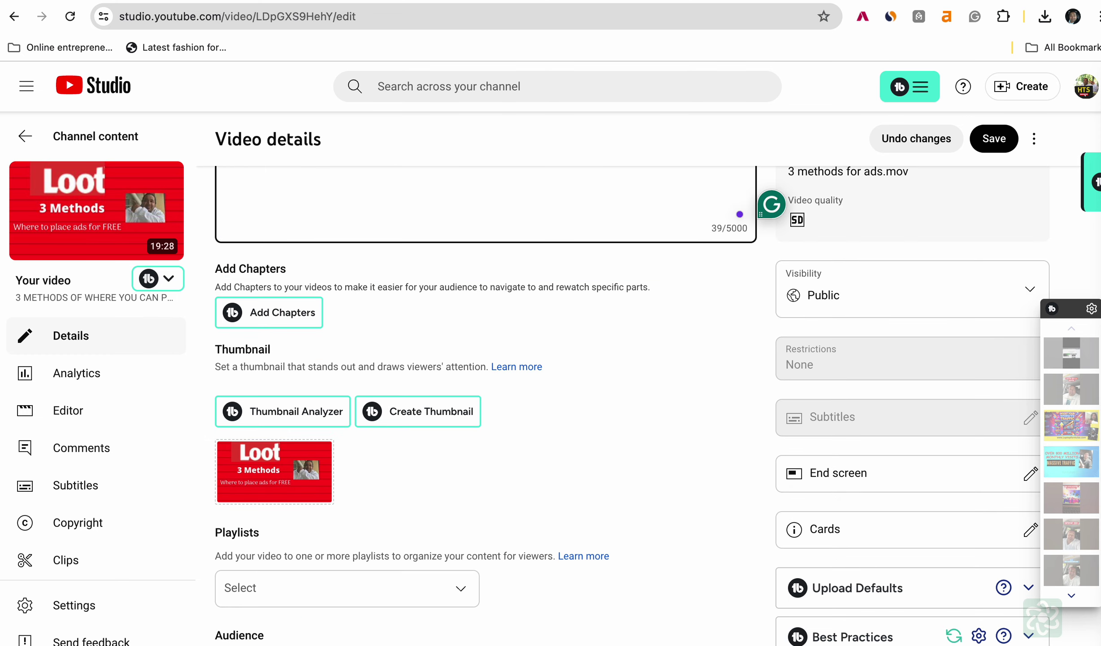
key("Return")
key("super+v")
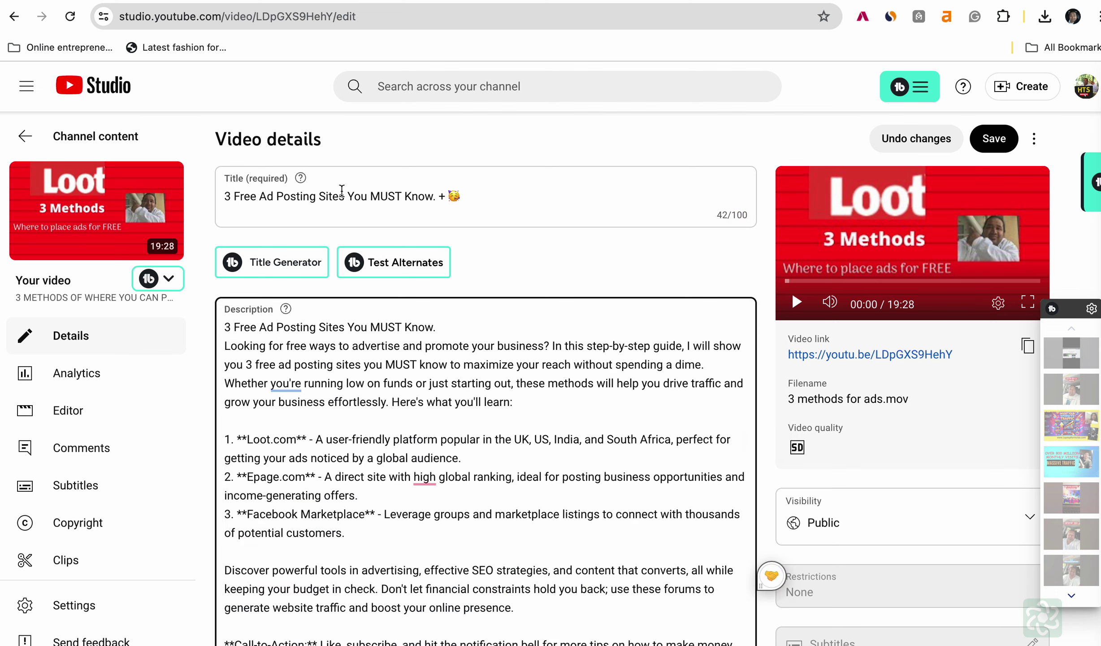
left_click(200, 1)
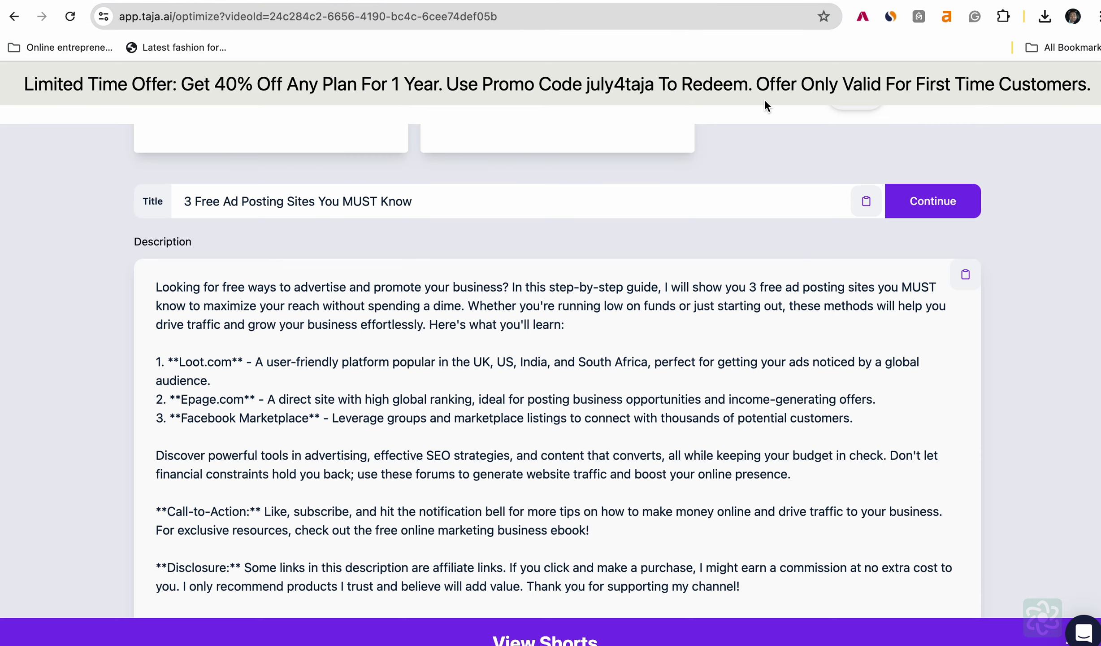
Open the downloaded thumbnail.png in Preview and try moving it to iCloud Desktop, cancelling the replace
left_click(1044, 17)
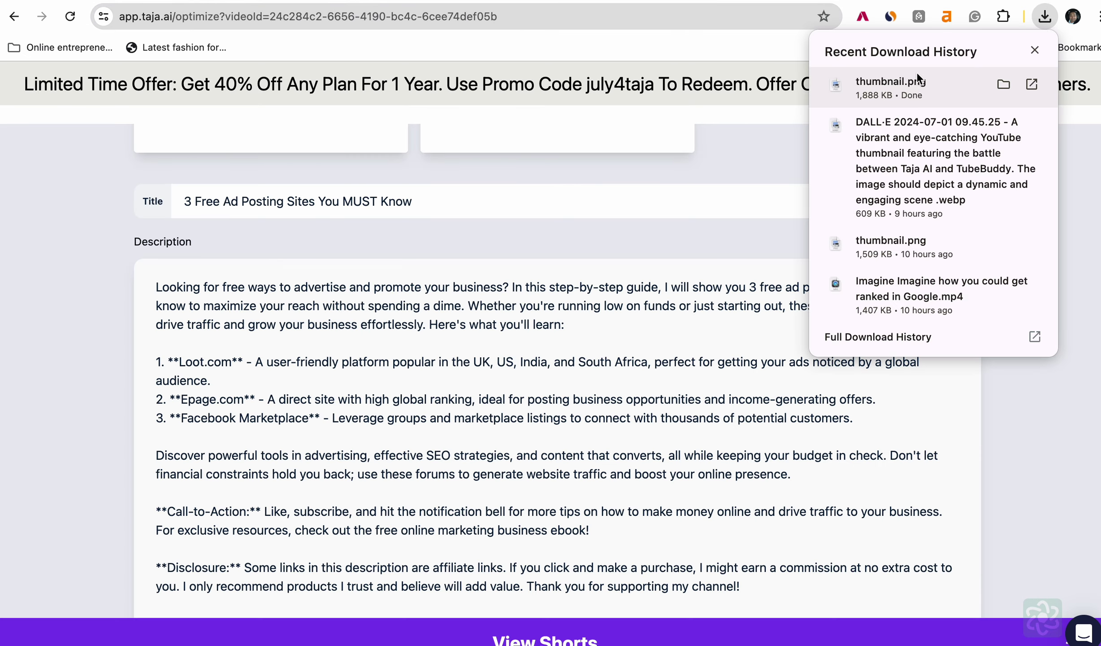
left_click(893, 83)
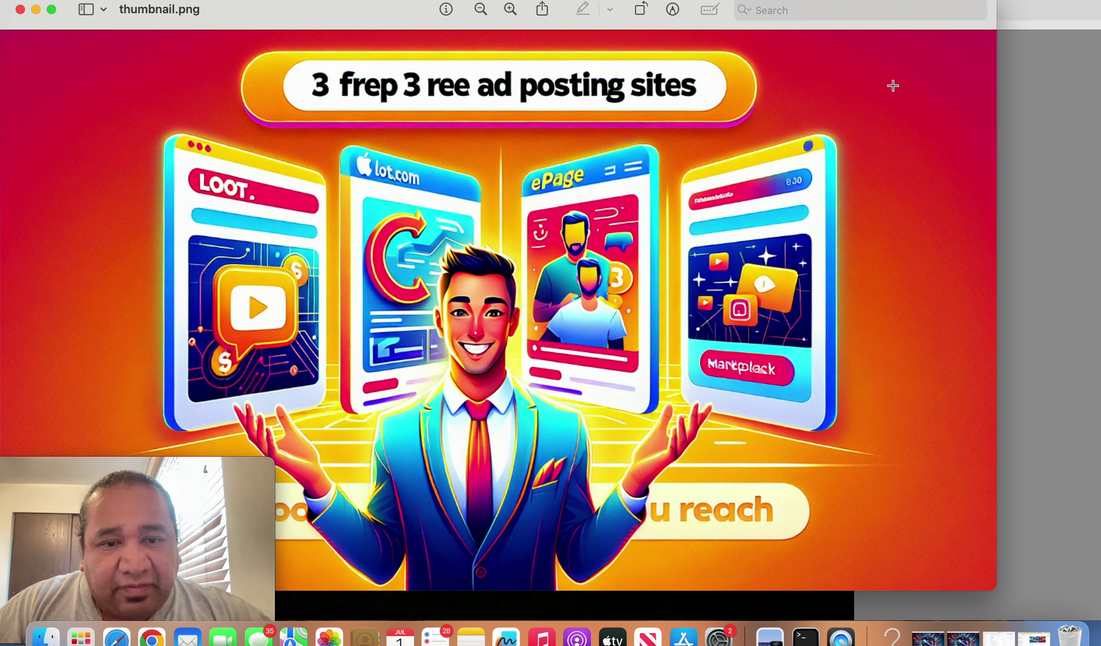
left_click(140, 10)
left_click(168, 81)
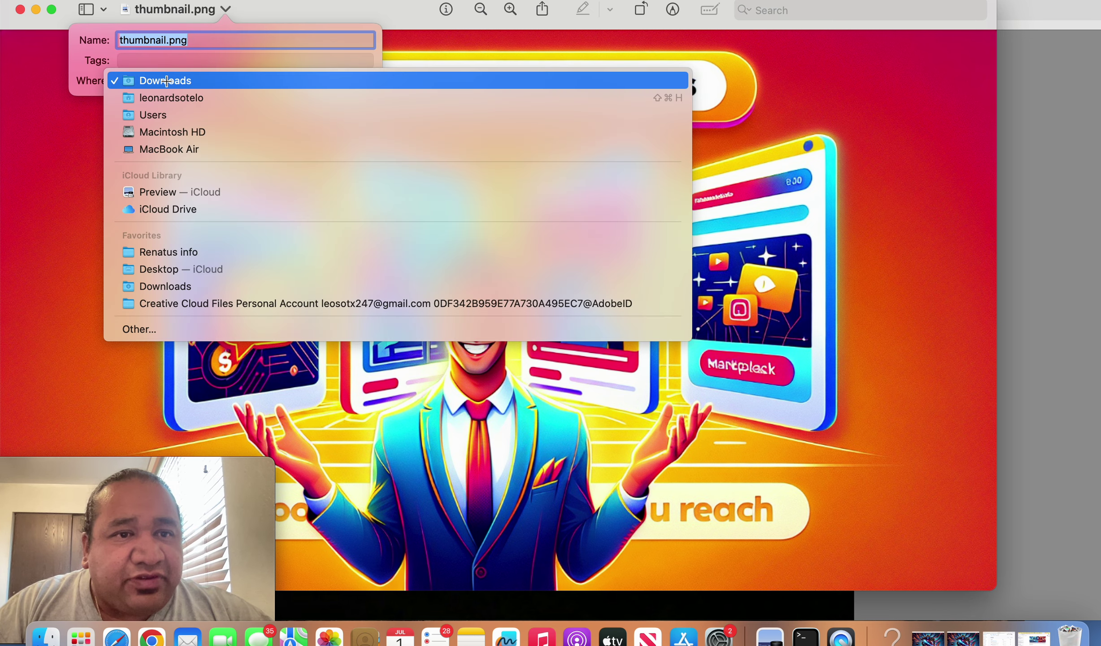
left_click(181, 269)
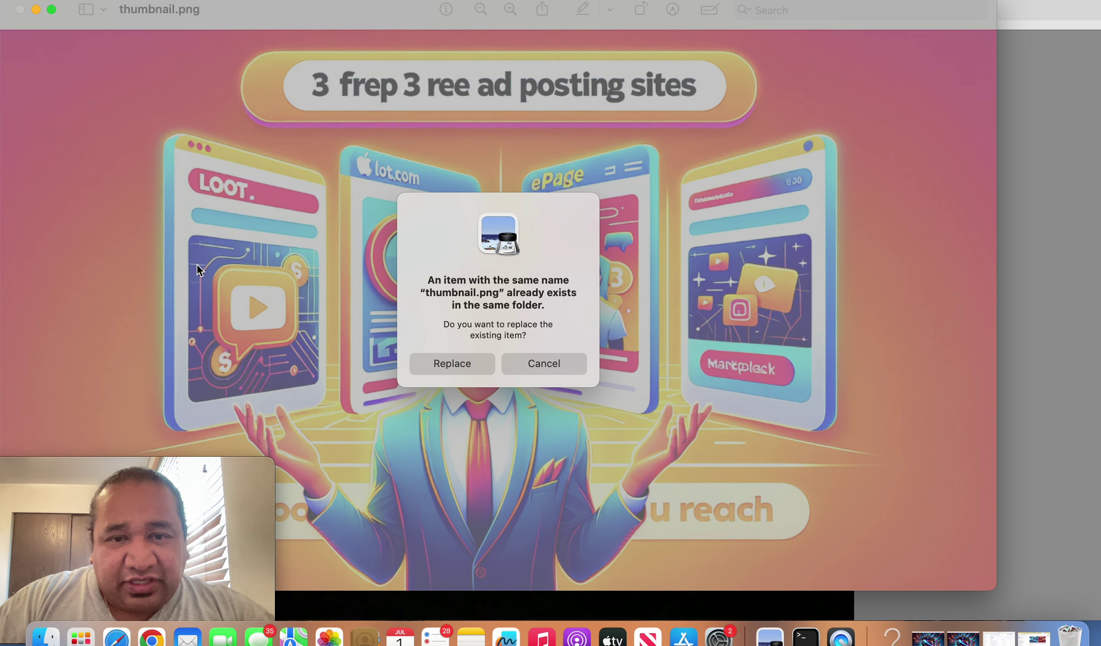
left_click(540, 364)
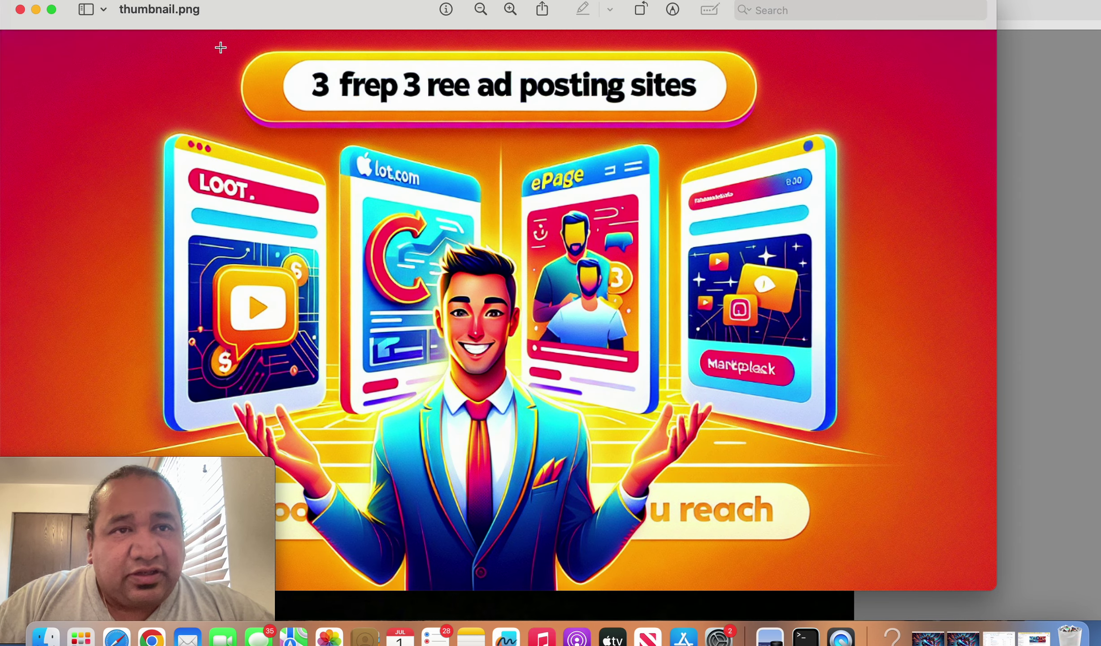
Rename the image to thumbnails.png, save it to Desktop — iCloud, and return to Chrome
left_click(188, 10)
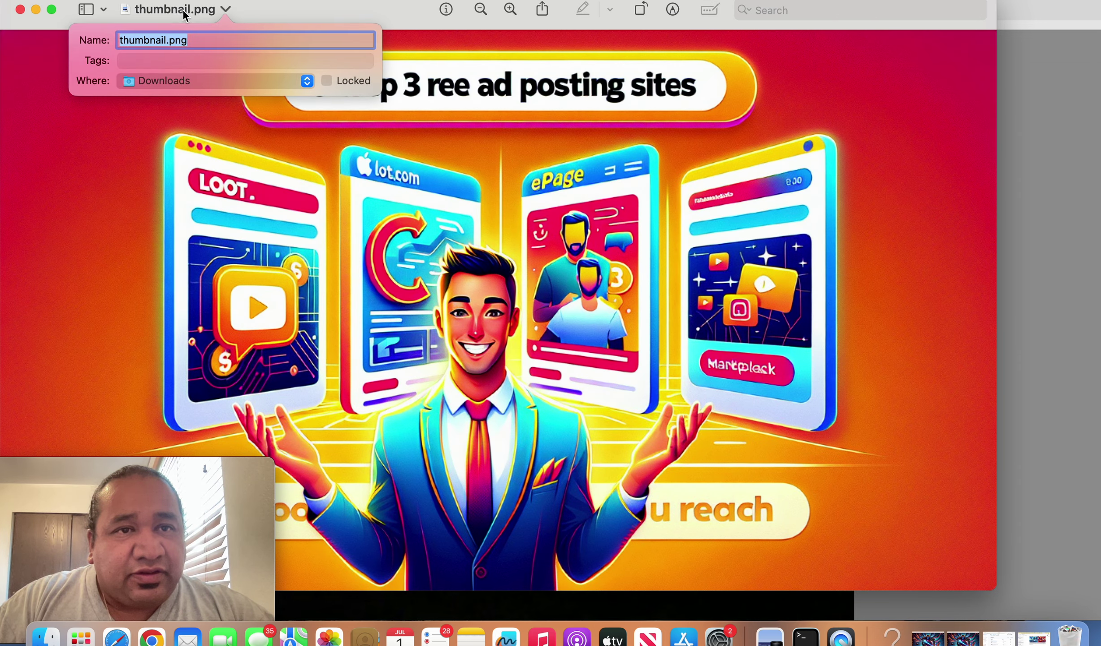
left_click(188, 14)
left_click(189, 10)
left_click(167, 42)
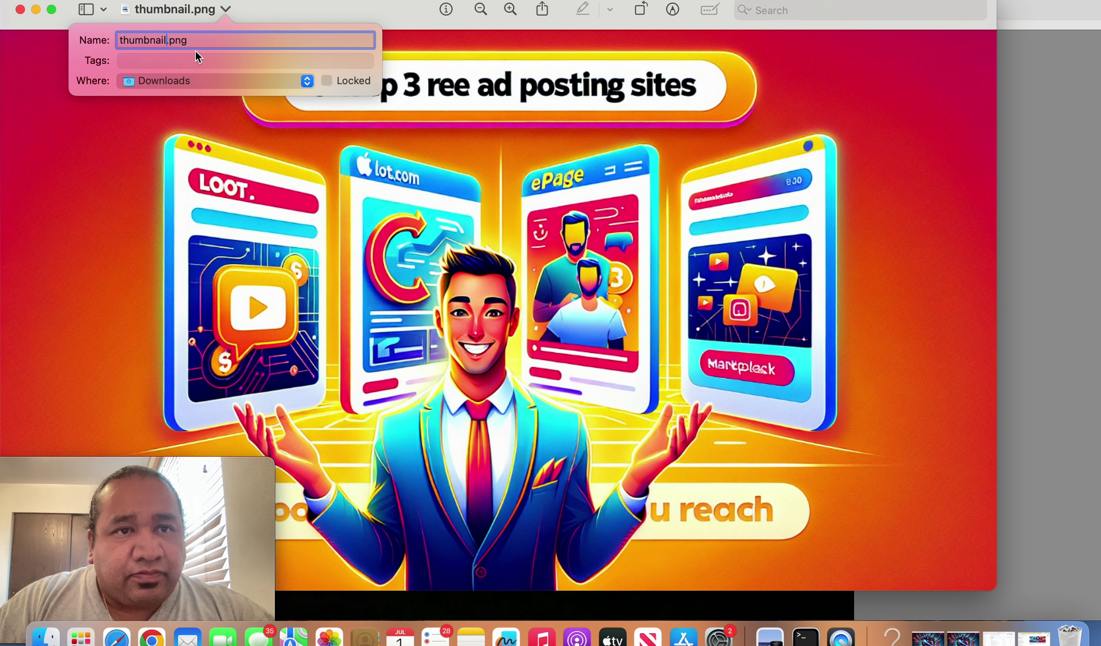
type("s")
left_click(197, 81)
left_click(169, 269)
key("Return")
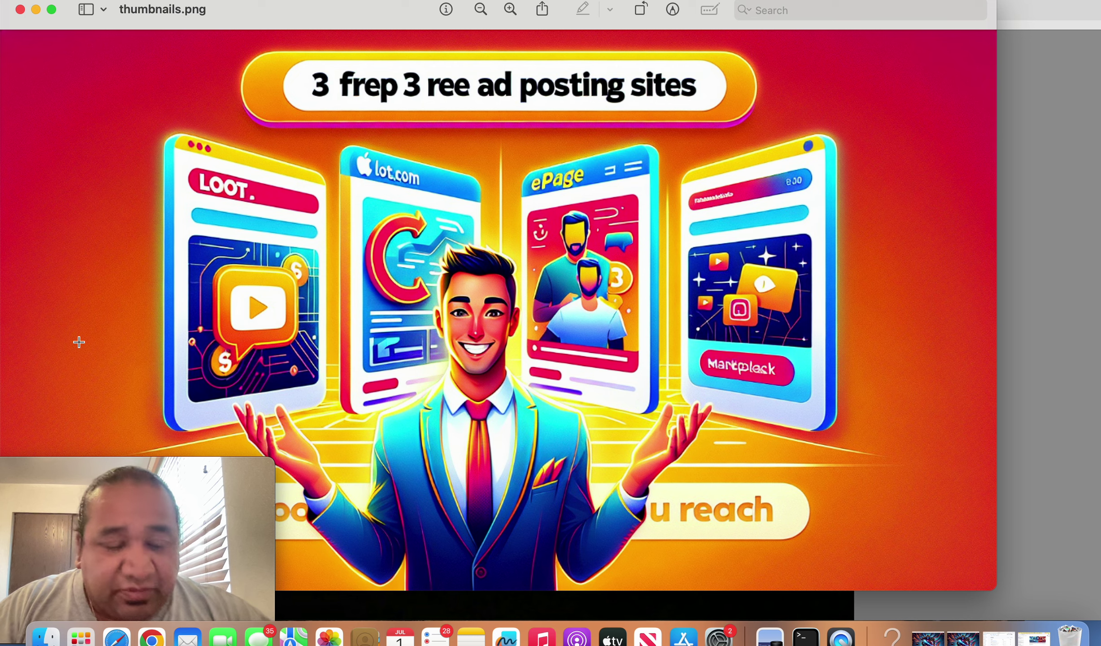
left_click(155, 639)
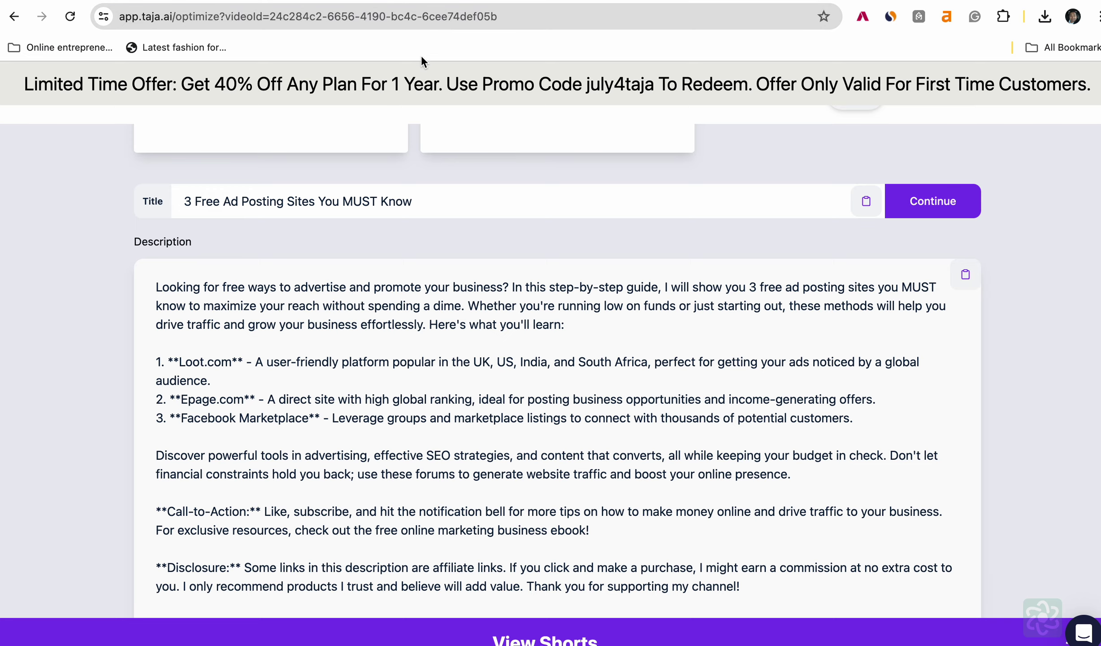
Replace the video's thumbnail in YouTube Studio by uploading thumbnails.png
left_click(506, 2)
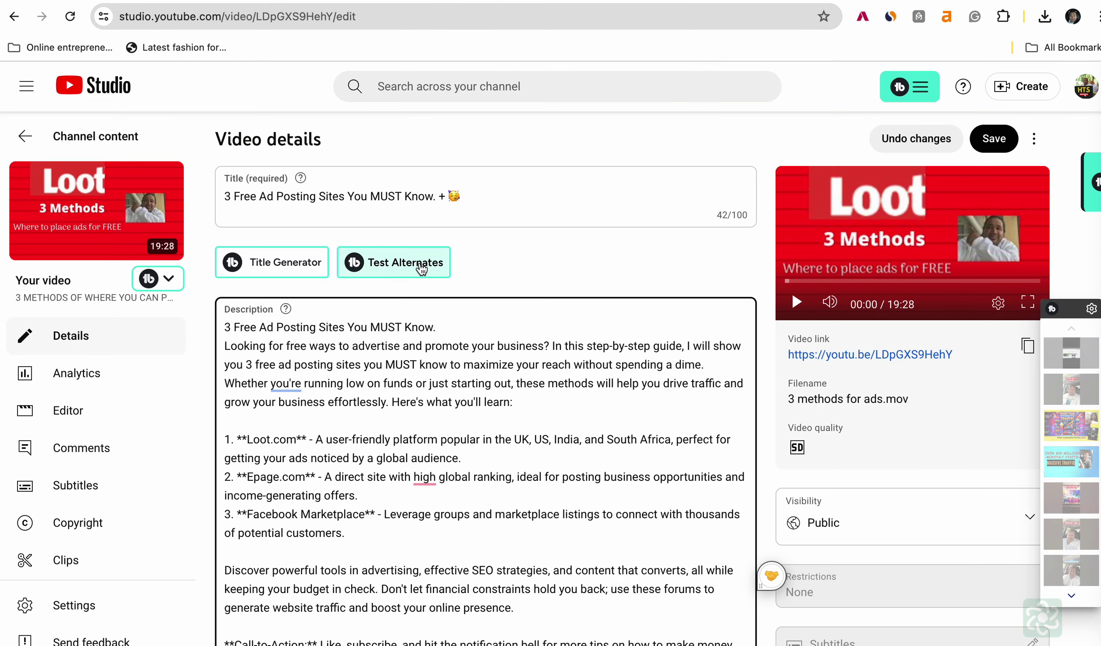
scroll(422, 267, "down", 15)
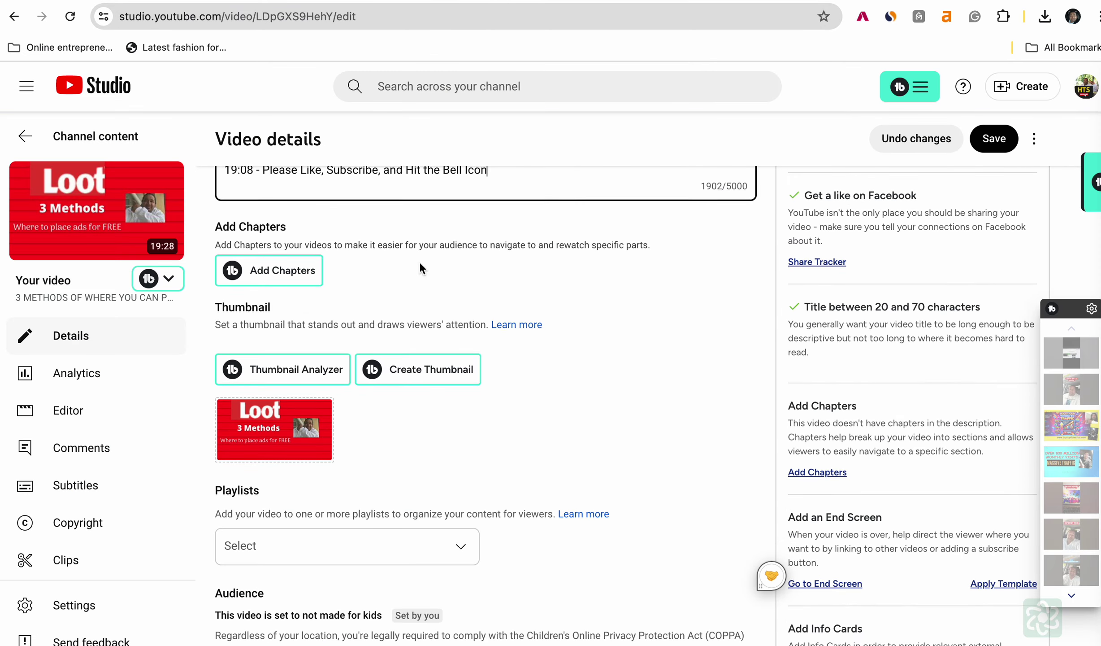
left_click(317, 414)
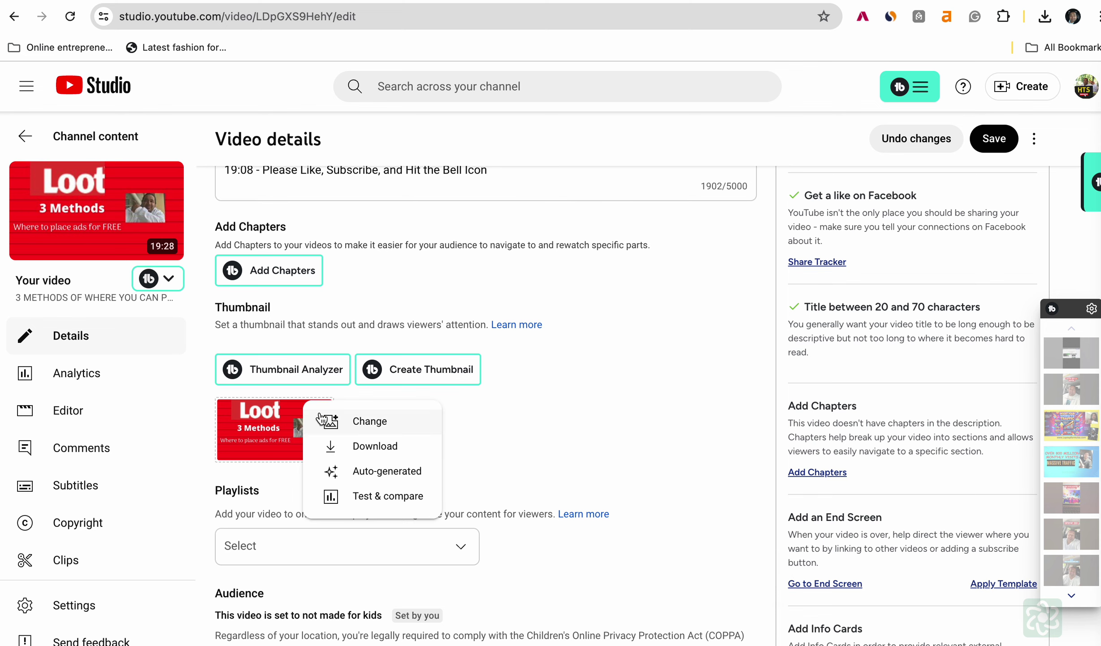
left_click(387, 430)
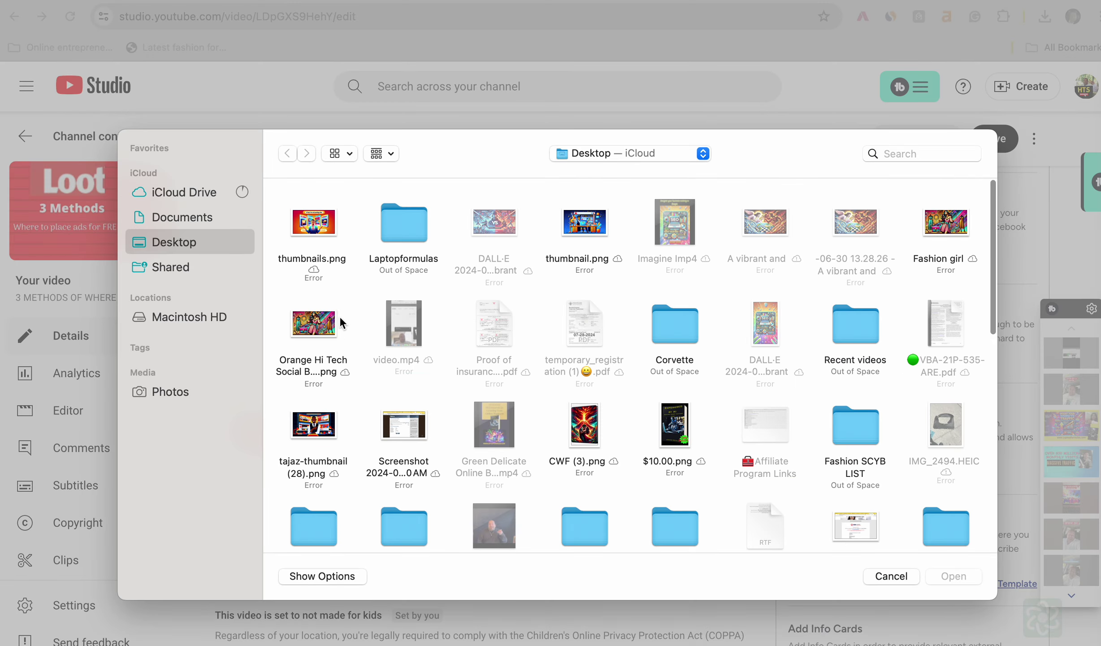
left_click(332, 229)
left_click(963, 581)
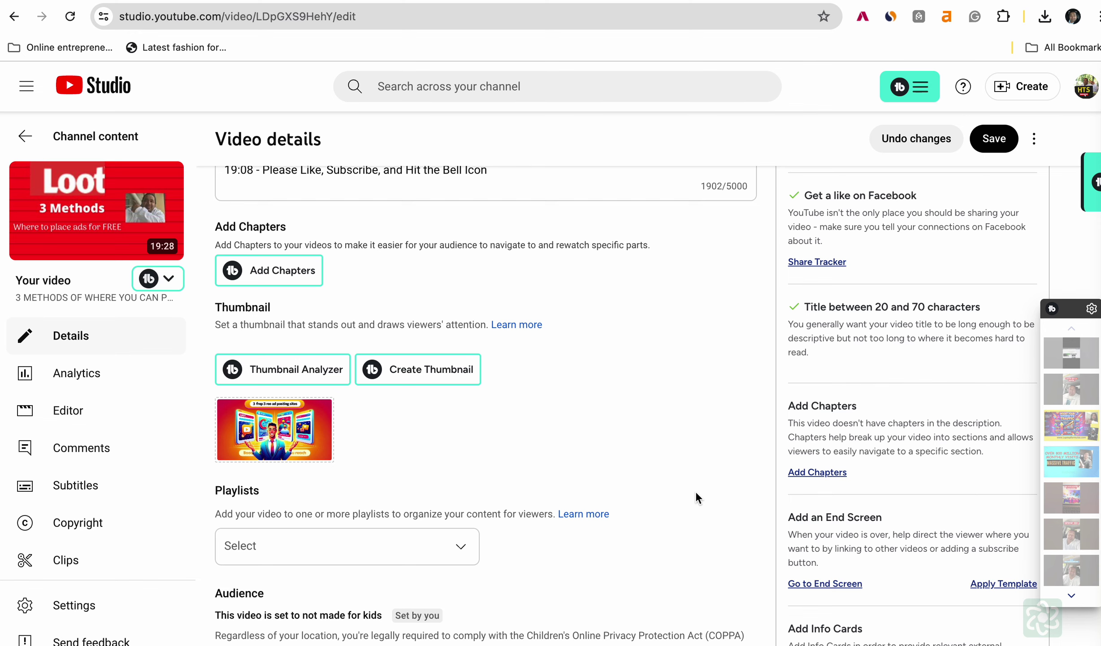
Save the updated video details and open a new browser tab
scroll(577, 434, "down", 10)
scroll(645, 349, "up", 2)
left_click(994, 137)
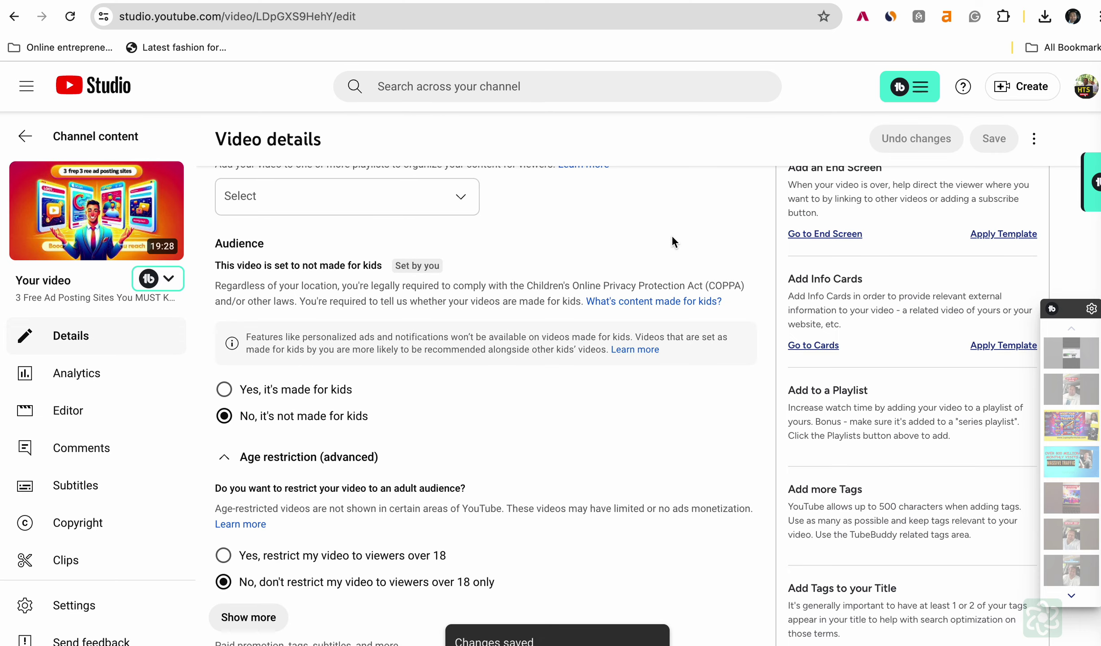
scroll(672, 235, "up", 12)
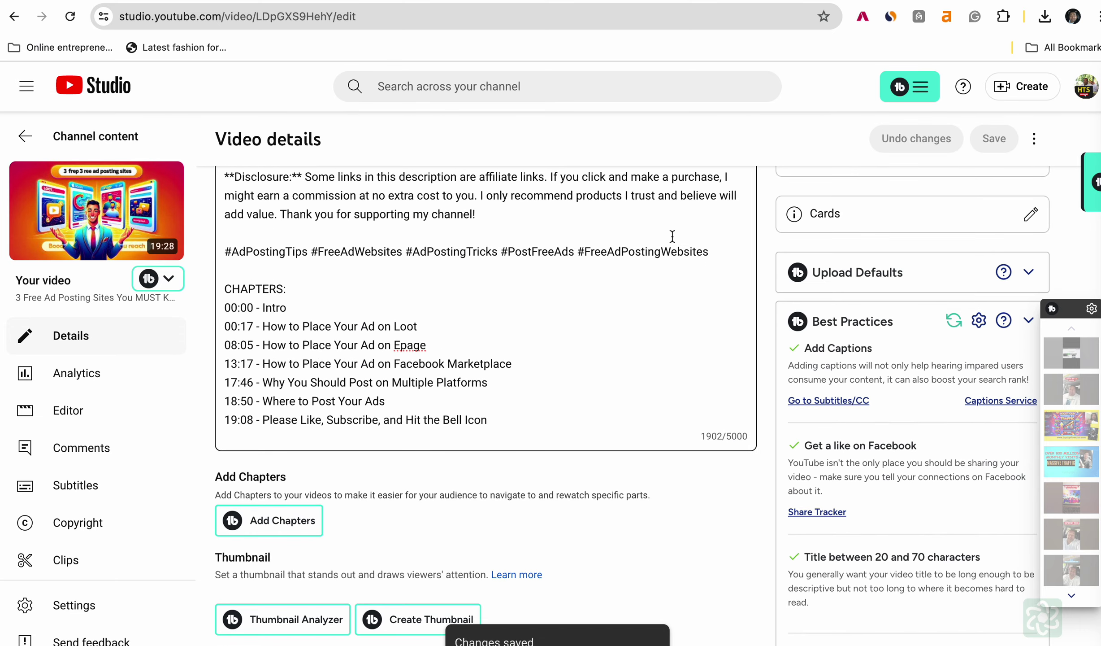
scroll(673, 236, "up", 1)
scroll(672, 236, "up", 2)
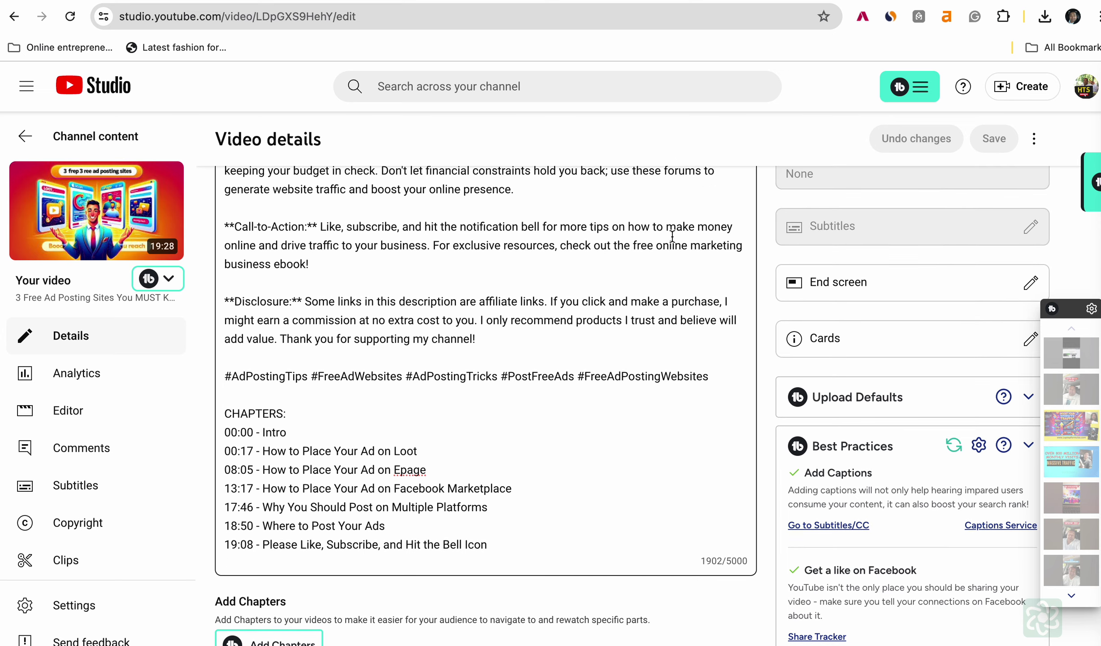
scroll(672, 235, "up", 3)
scroll(532, 291, "up", 7)
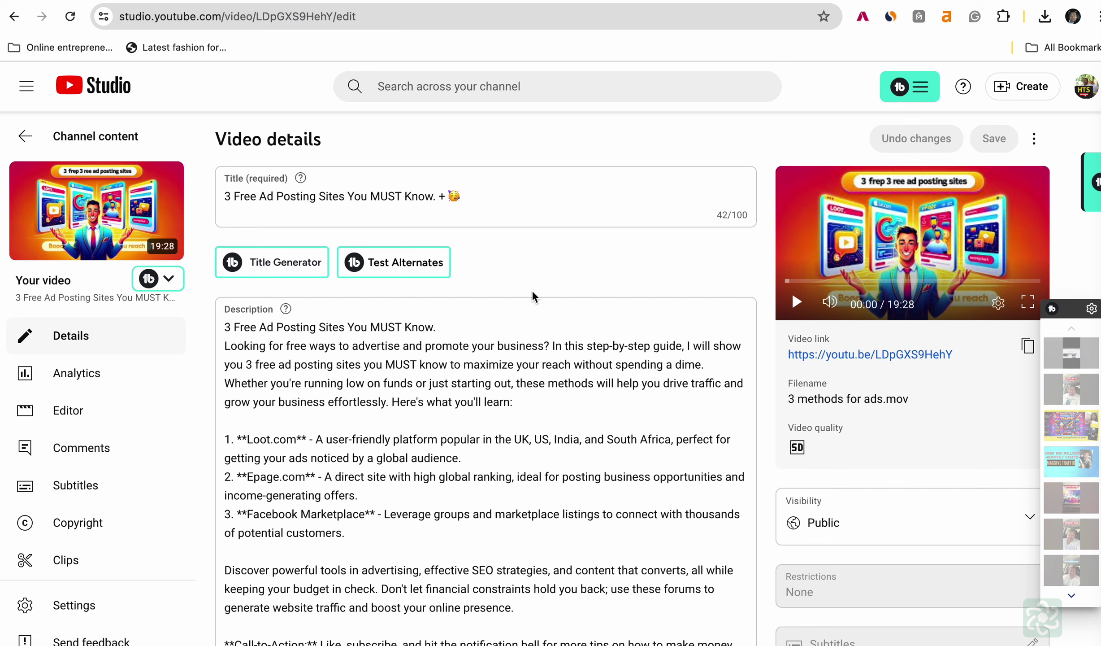
key("super+t")
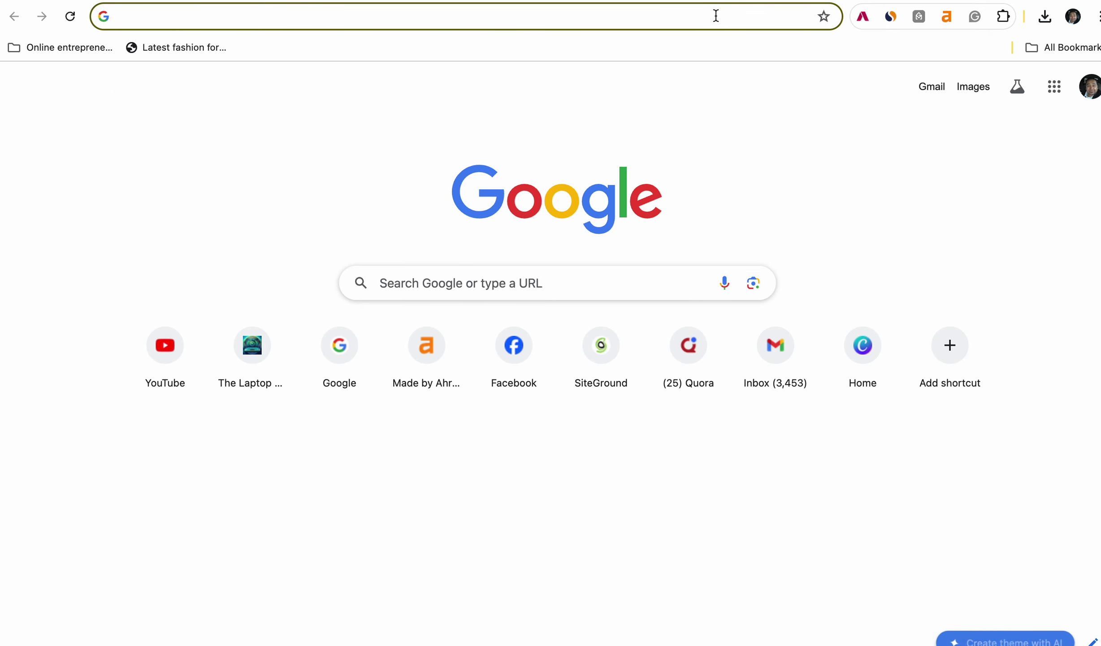
Load laptopformulas.com in the new tab and select its full web address to copy
left_click(716, 15)
type("le")
key("BackSpace")
key("BackSpace")
type("a")
key("Return")
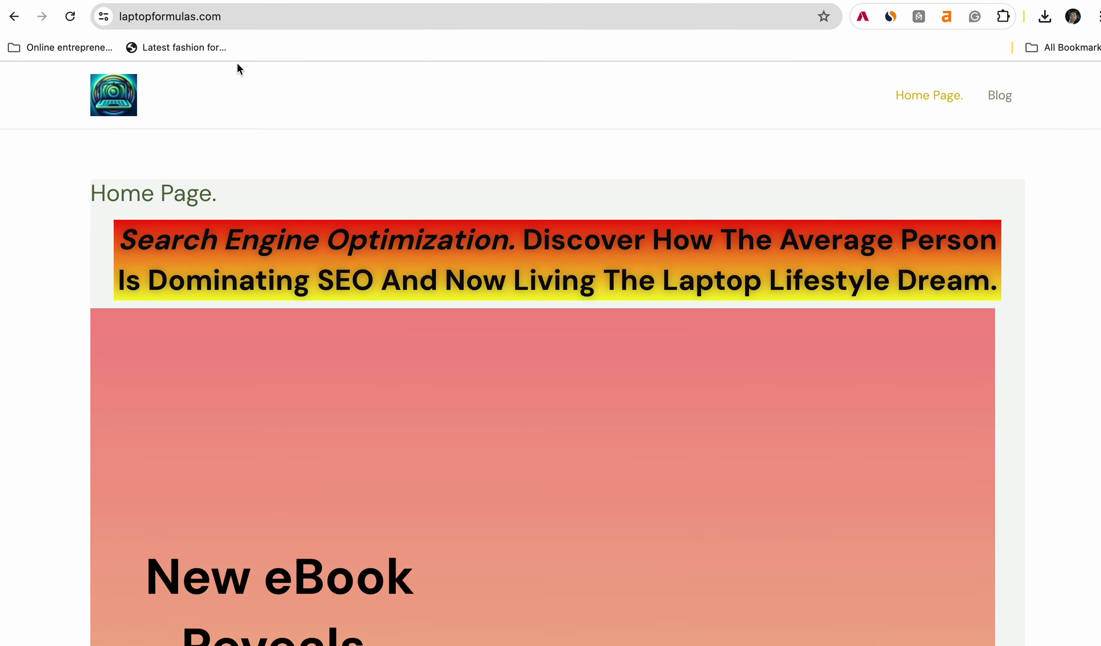
left_click(198, 16)
key("super+c")
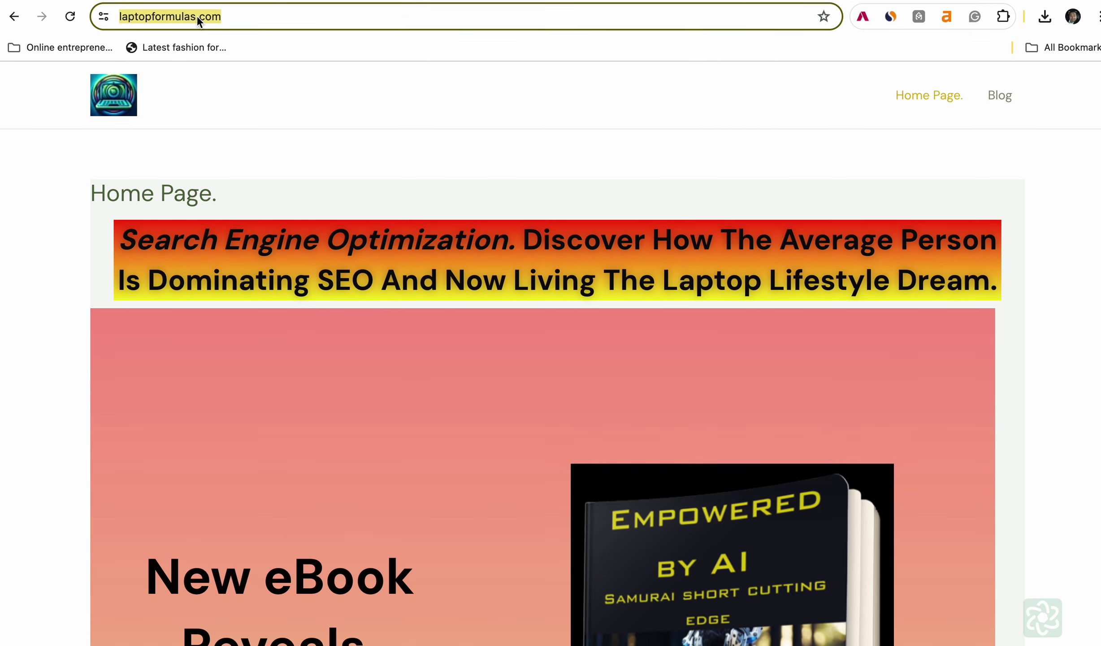
scroll(425, 342, "down", 10)
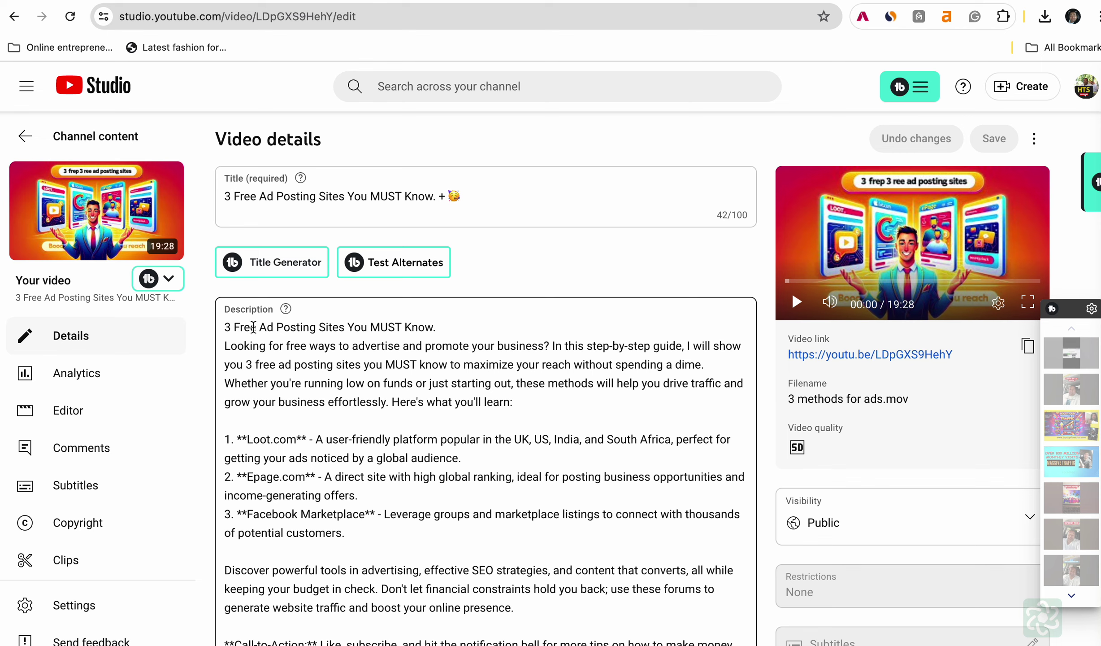
Paste the laptopformulas.com link as the description's first line with a green circle emoji
left_click(228, 327)
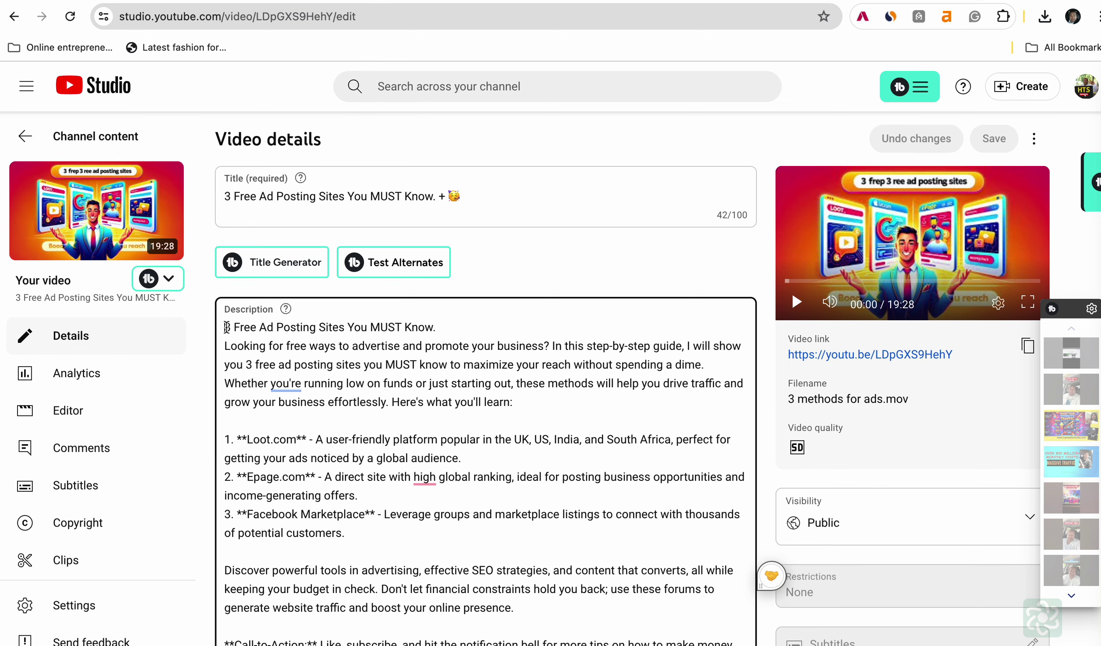
key("super+v")
key("Return")
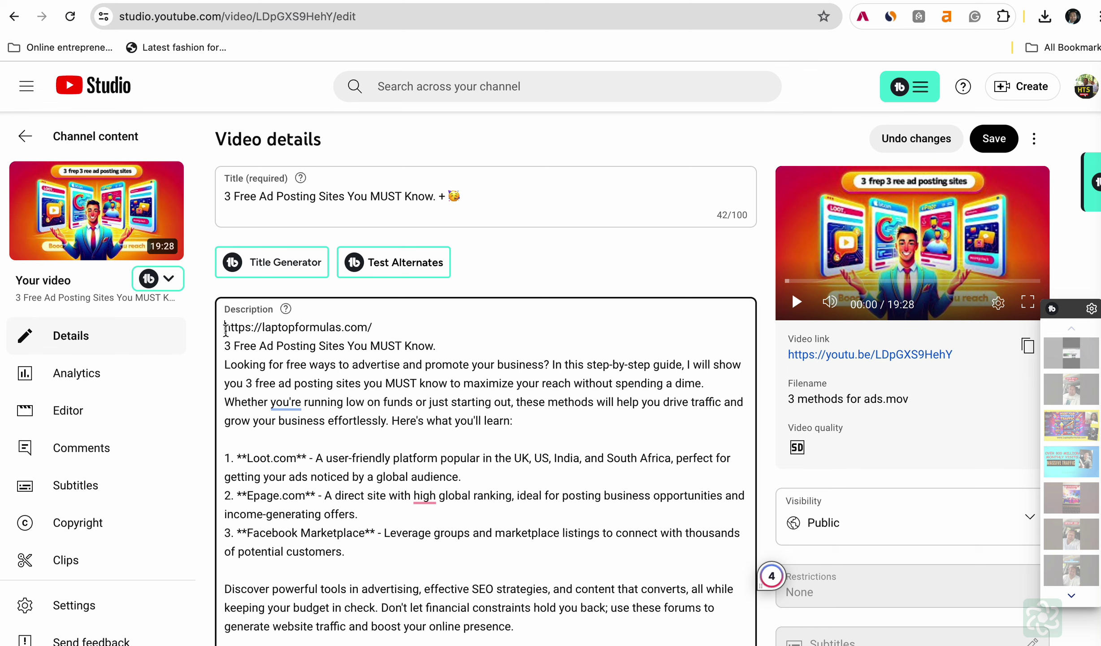
key("ctrl+super+space")
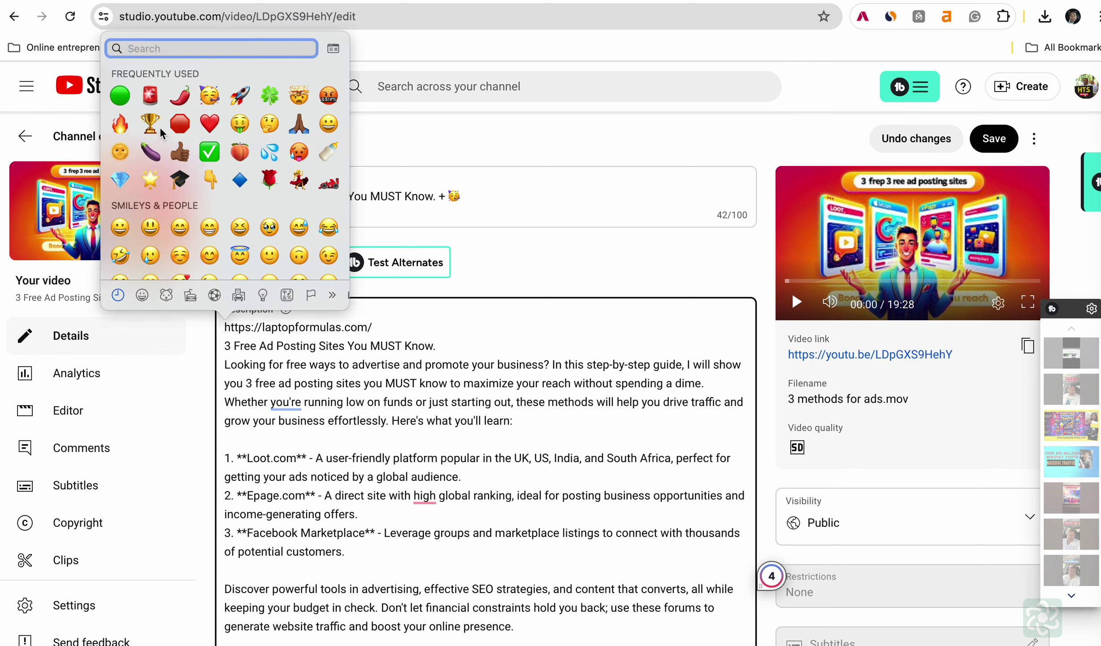
key("Return")
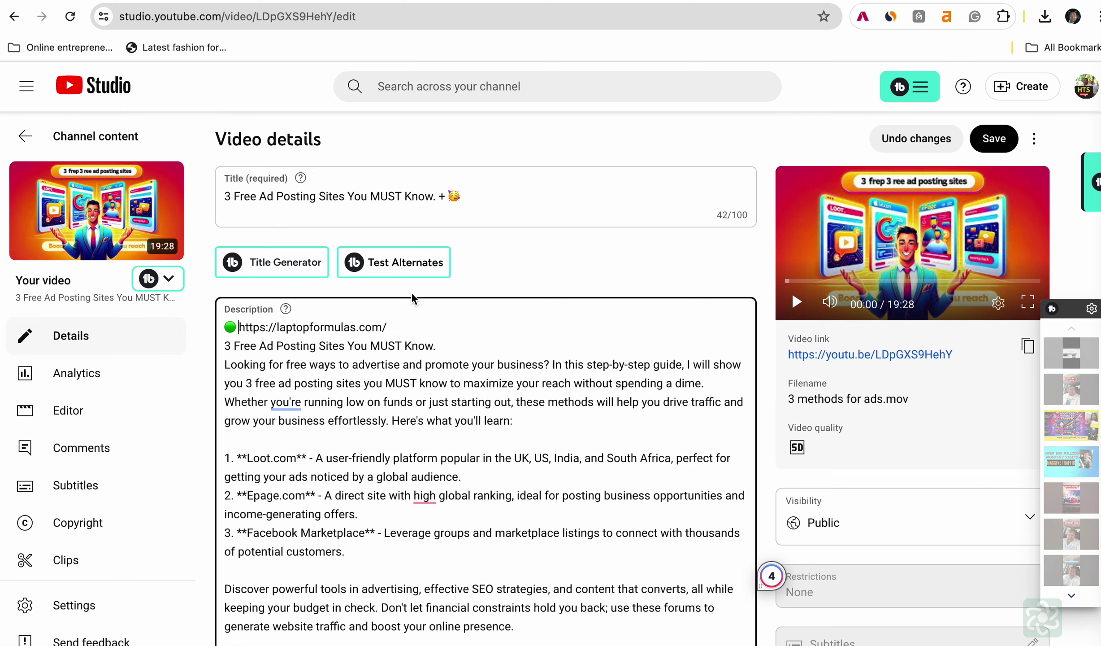
Save the video details and go back to the channel's video list
scroll(583, 322, "down", 8)
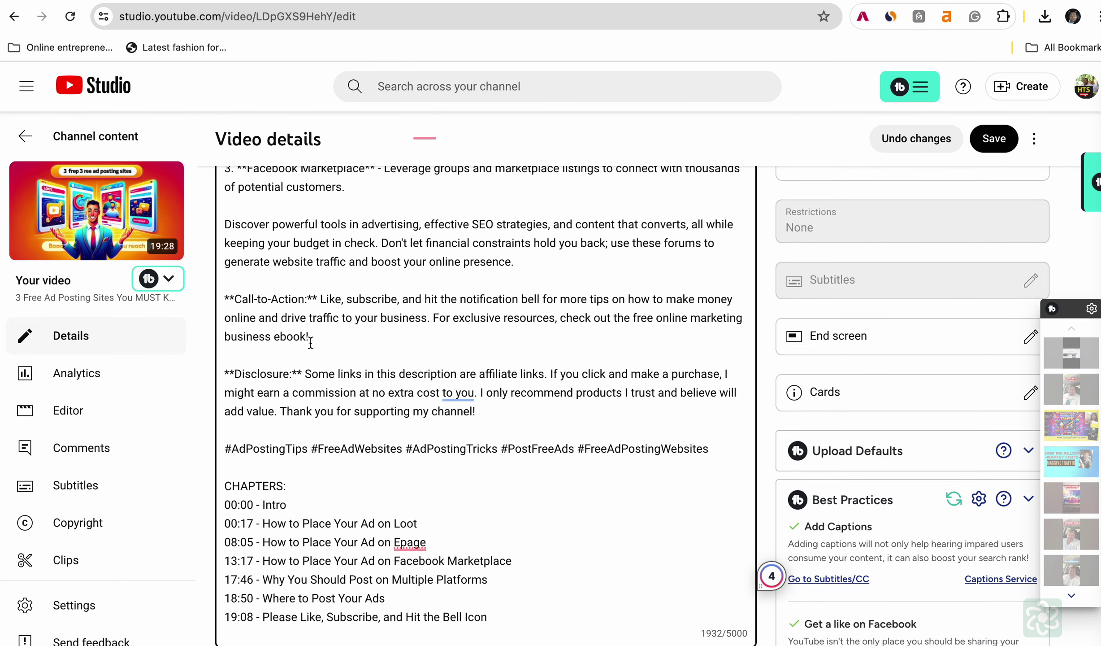
scroll(378, 386, "down", 1)
scroll(378, 386, "up", 3)
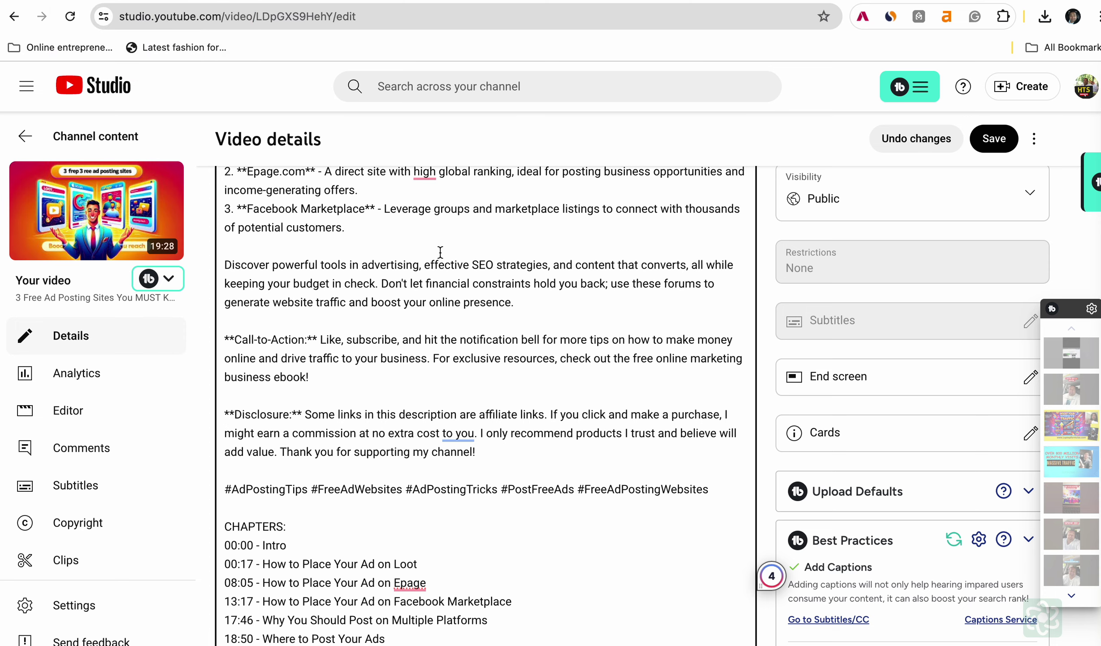
scroll(440, 252, "up", 5)
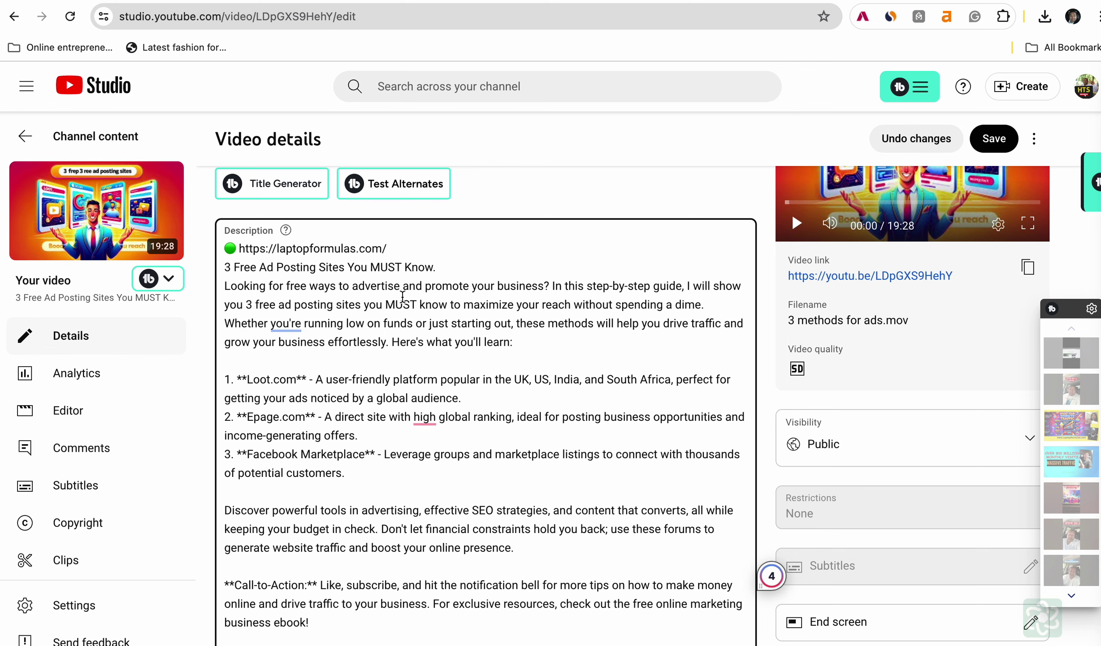
left_click(985, 147)
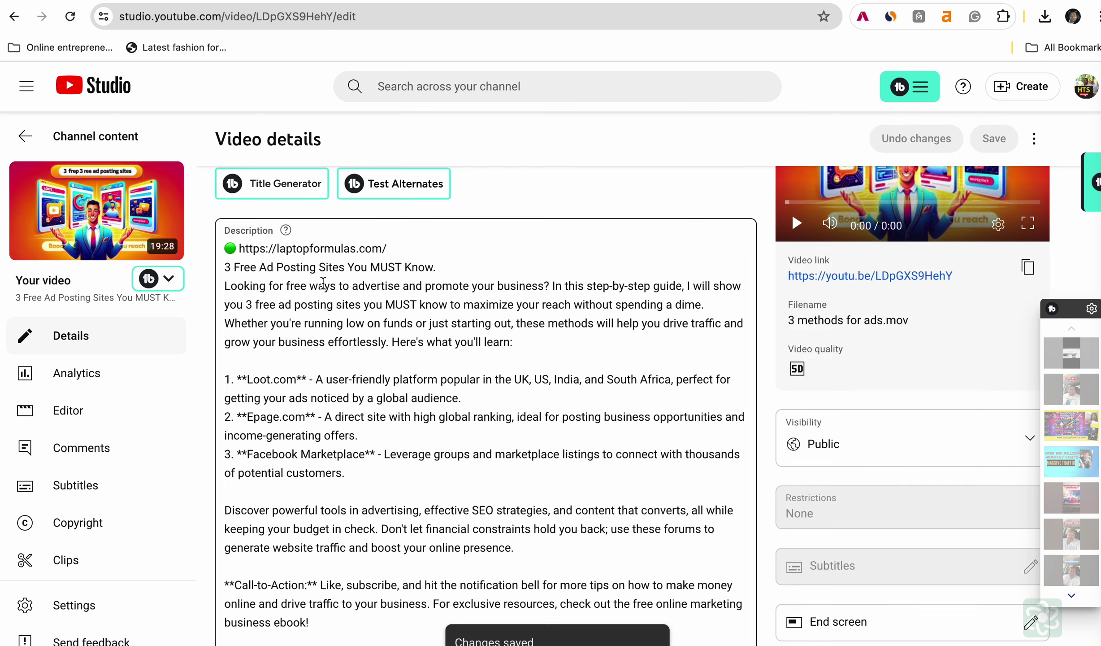
scroll(323, 282, "up", 2)
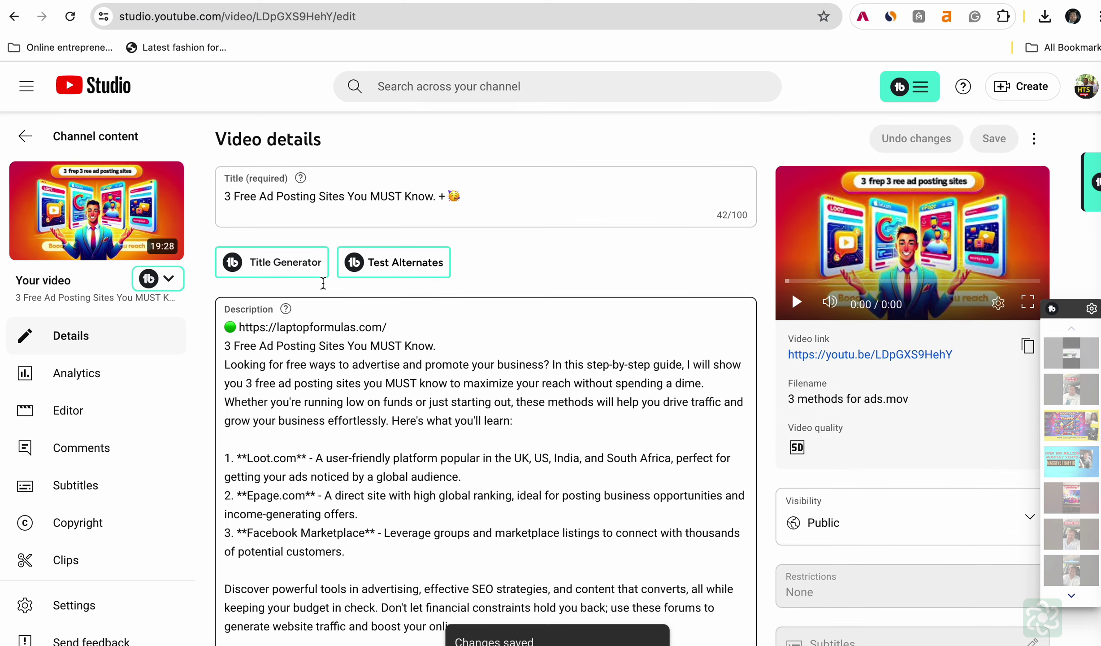
left_click(71, 139)
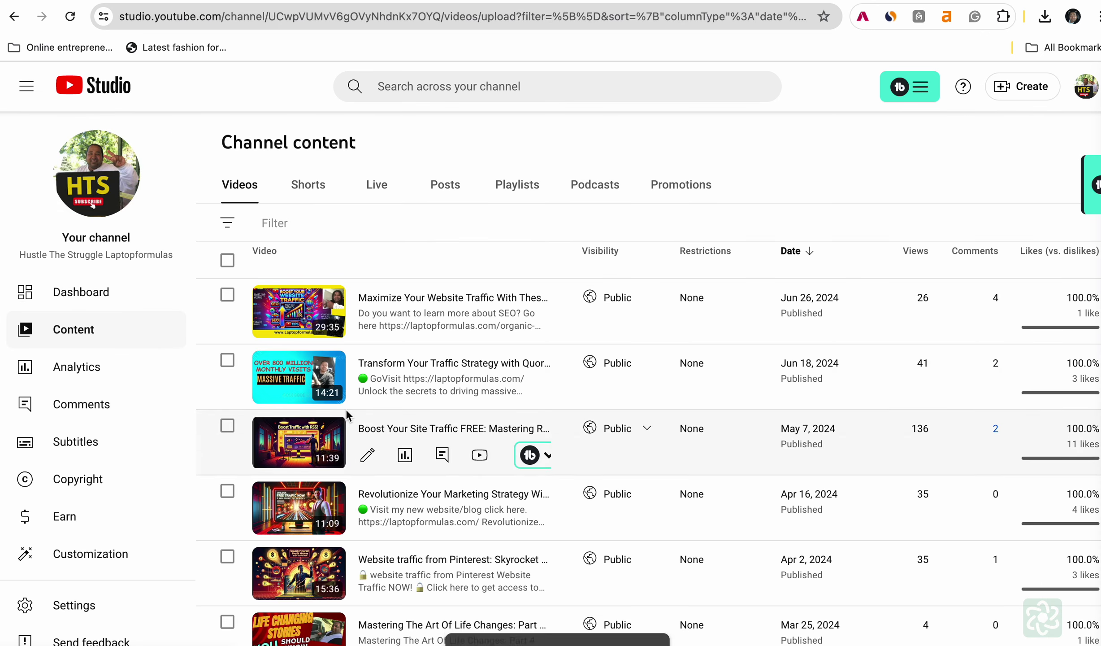
Browse the next page of channel videos, return to the Videos page, then switch to laptopformulas.com
scroll(346, 409, "down", 20)
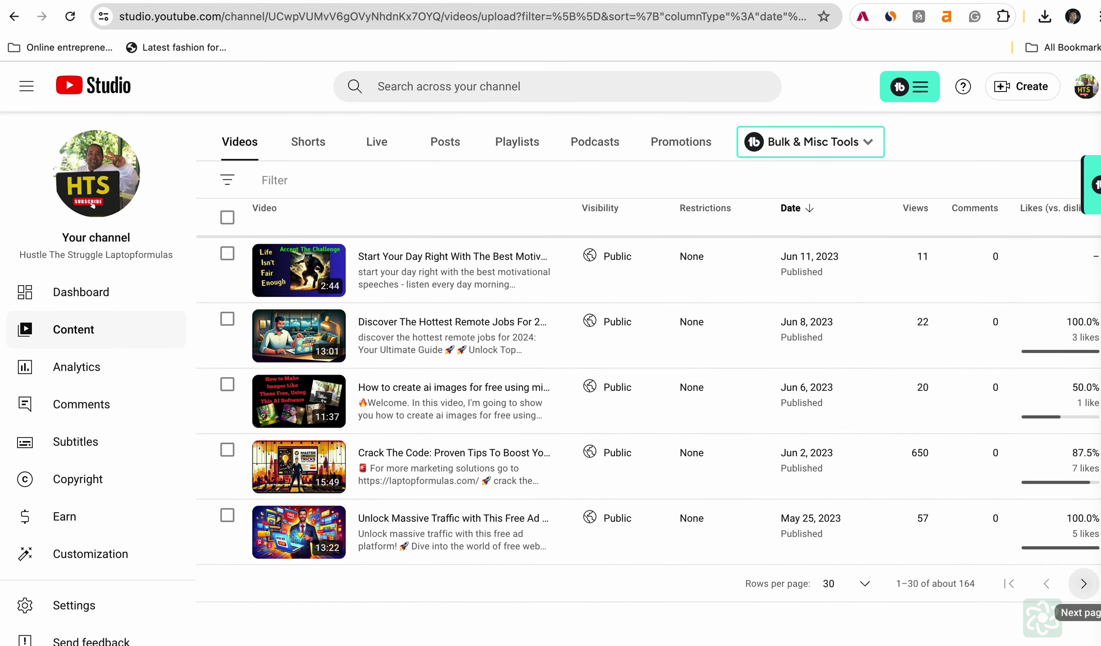
left_click(1083, 583)
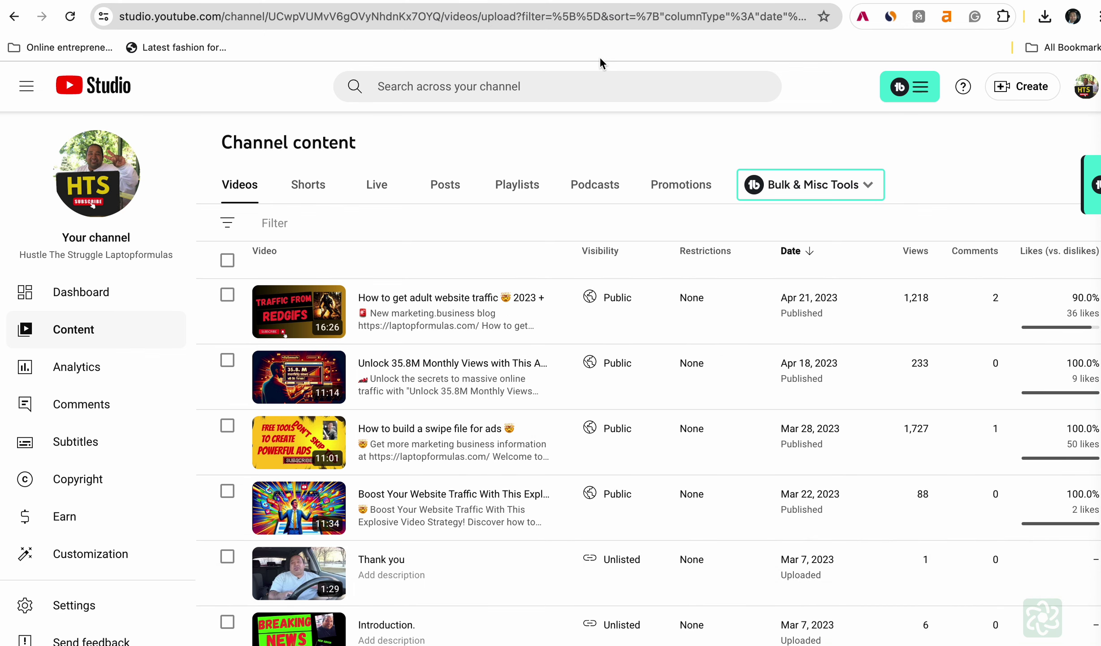
key("super+bracketleft")
scroll(652, 336, "up", 10)
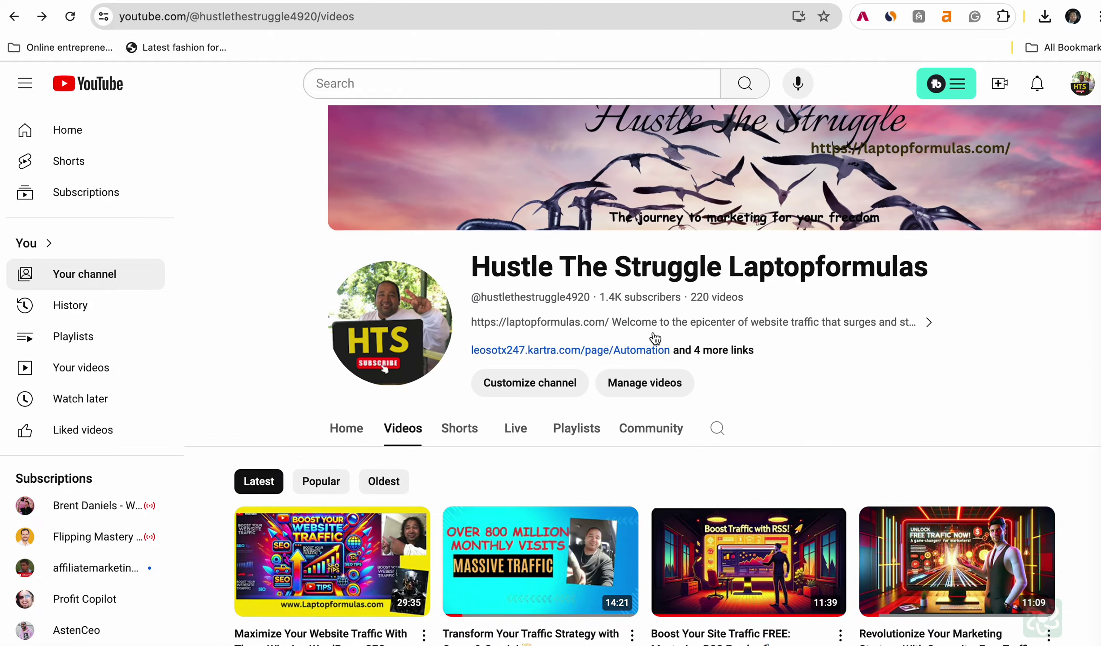
scroll(654, 338, "down", 5)
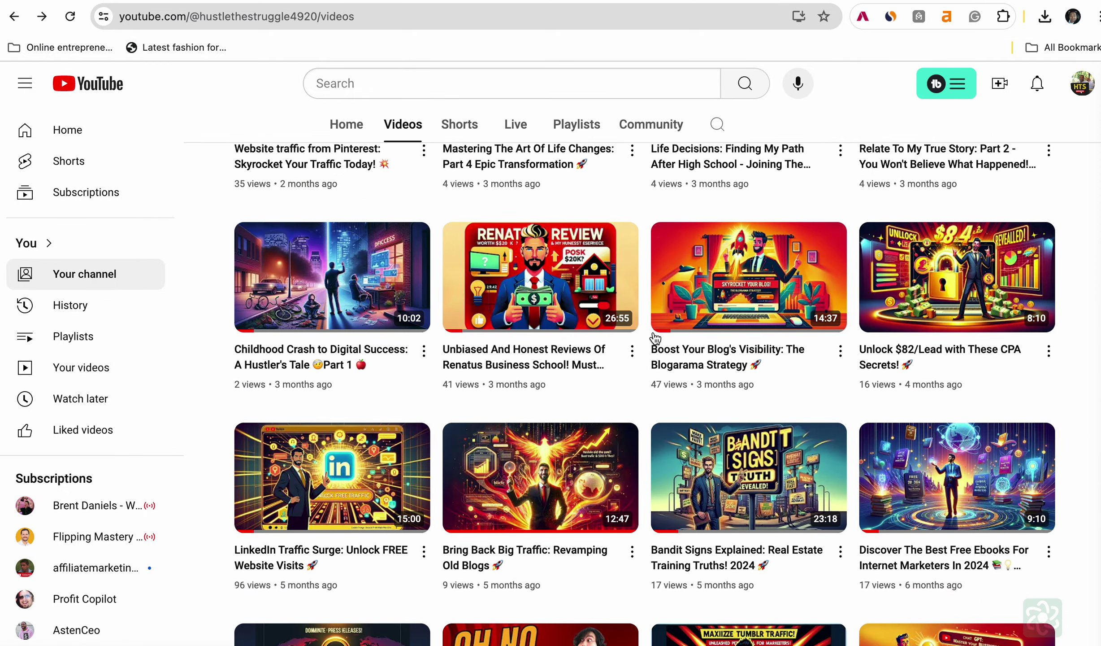
scroll(655, 338, "down", 1)
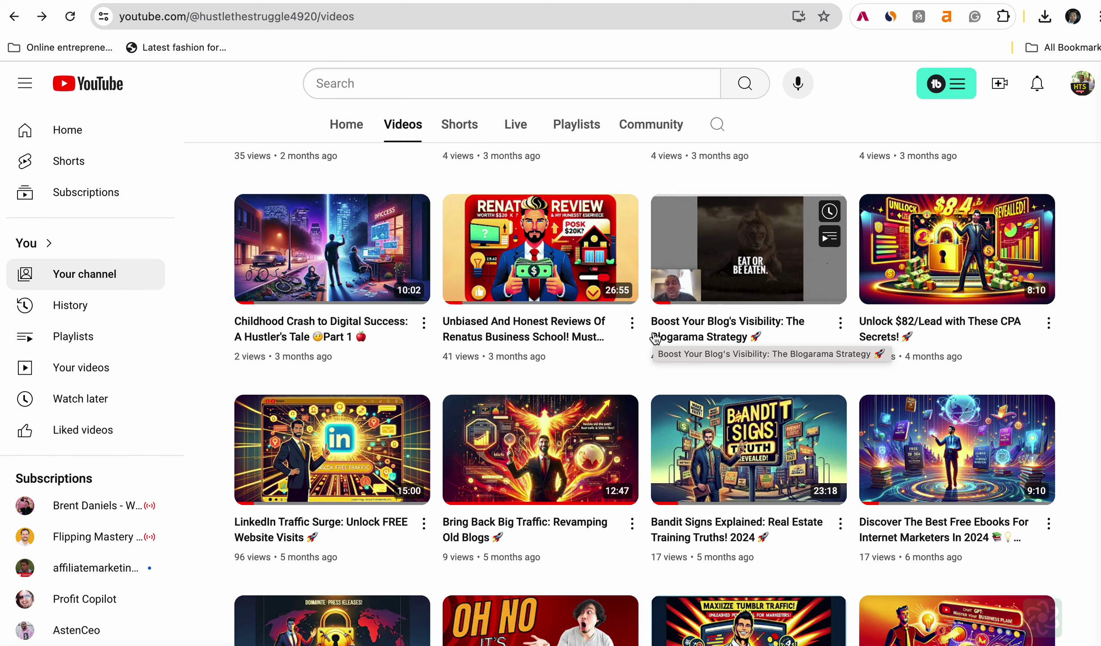
key("ctrl+Tab")
scroll(823, 226, "up", 10)
Open the laptopformulas.com Blog and the 'Online Business Investor Mindset' post, then exit full screen
left_click(1000, 96)
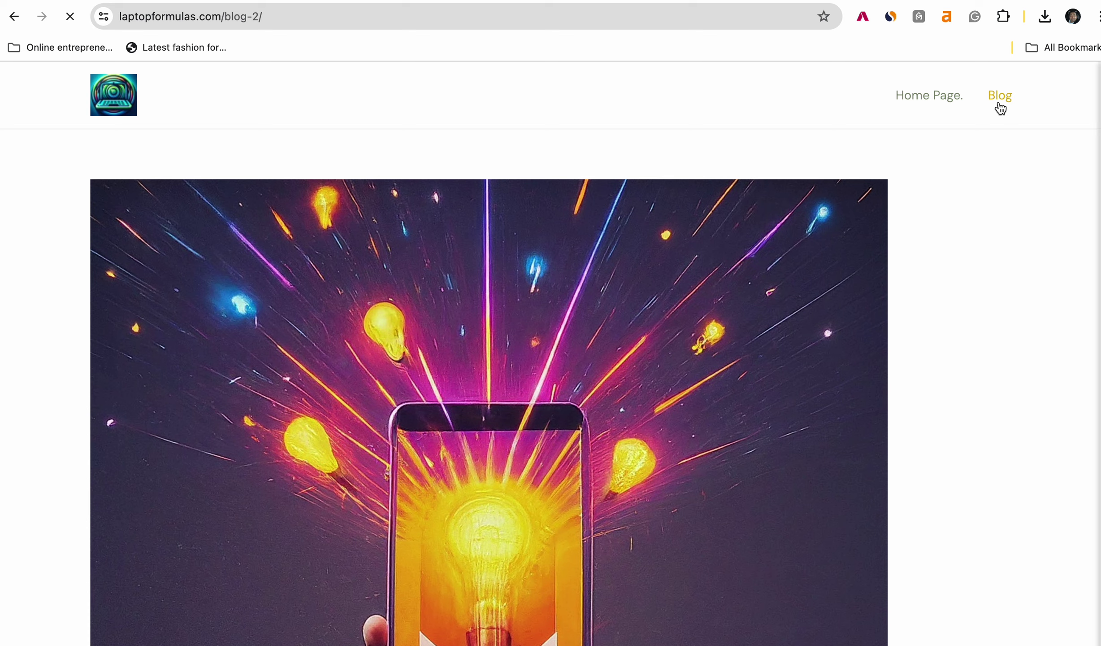
scroll(954, 327, "down", 12)
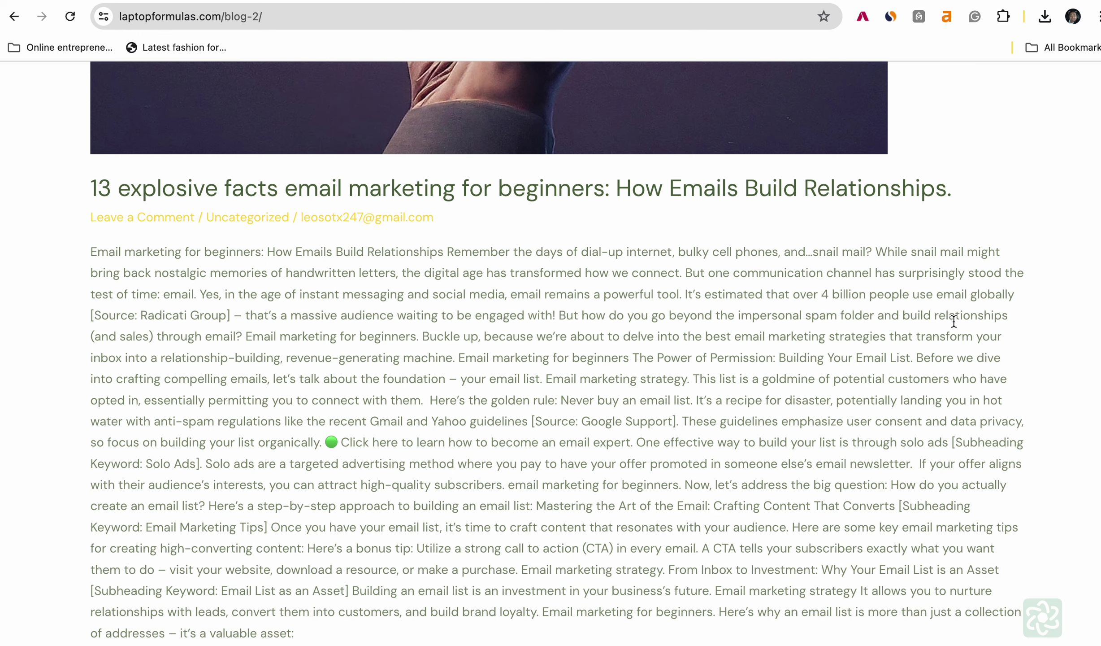
scroll(954, 321, "down", 15)
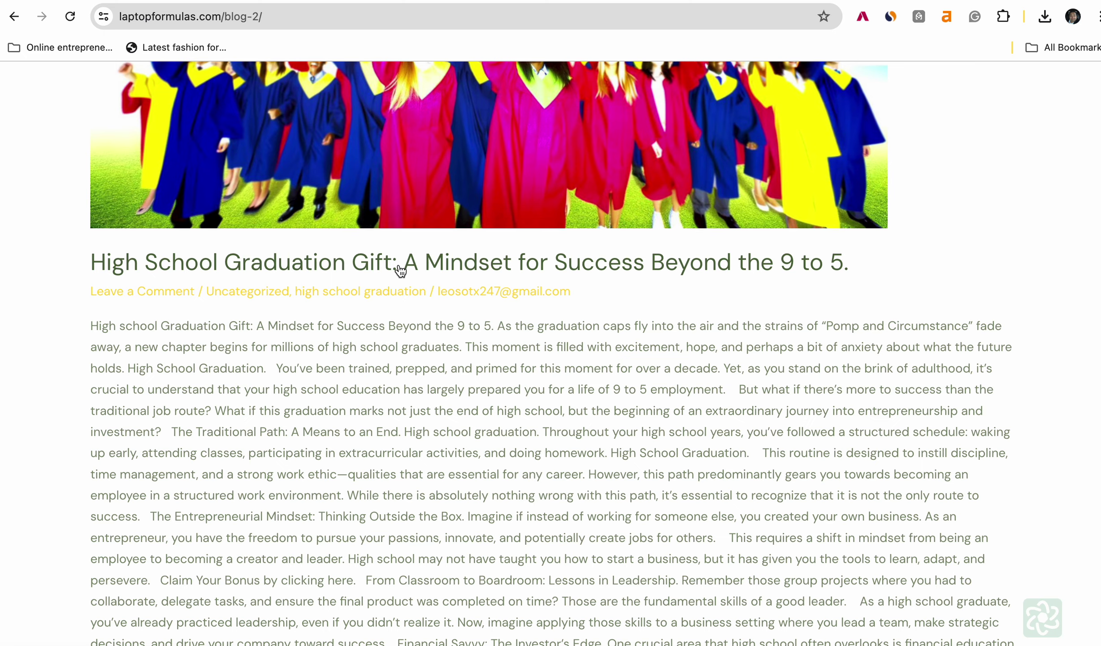
scroll(781, 324, "down", 15)
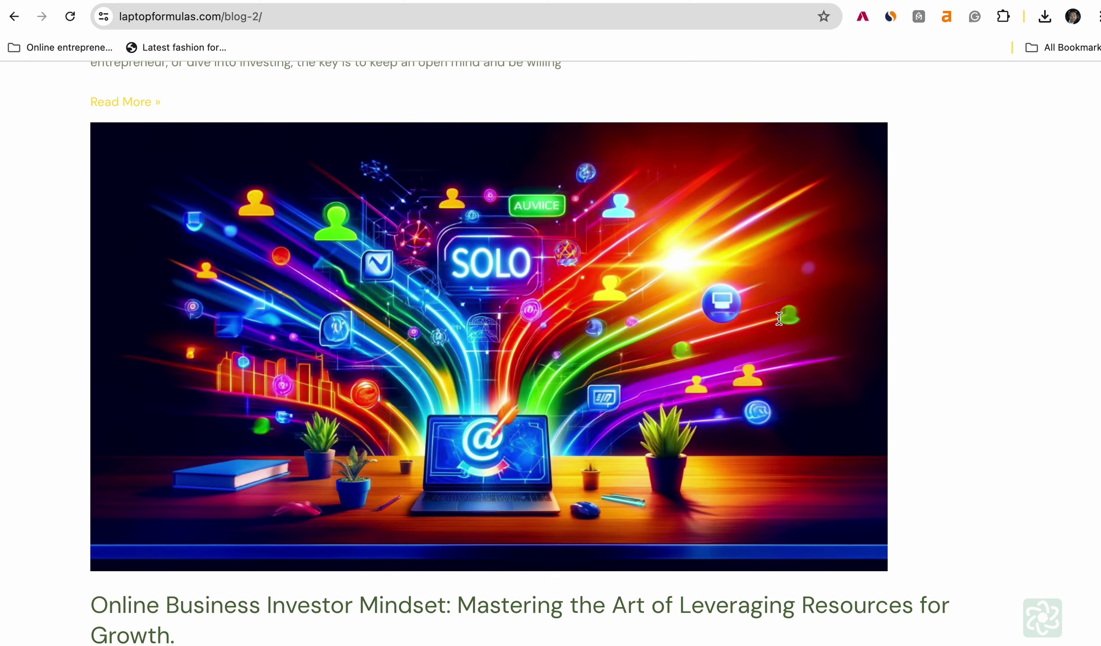
scroll(780, 323, "down", 15)
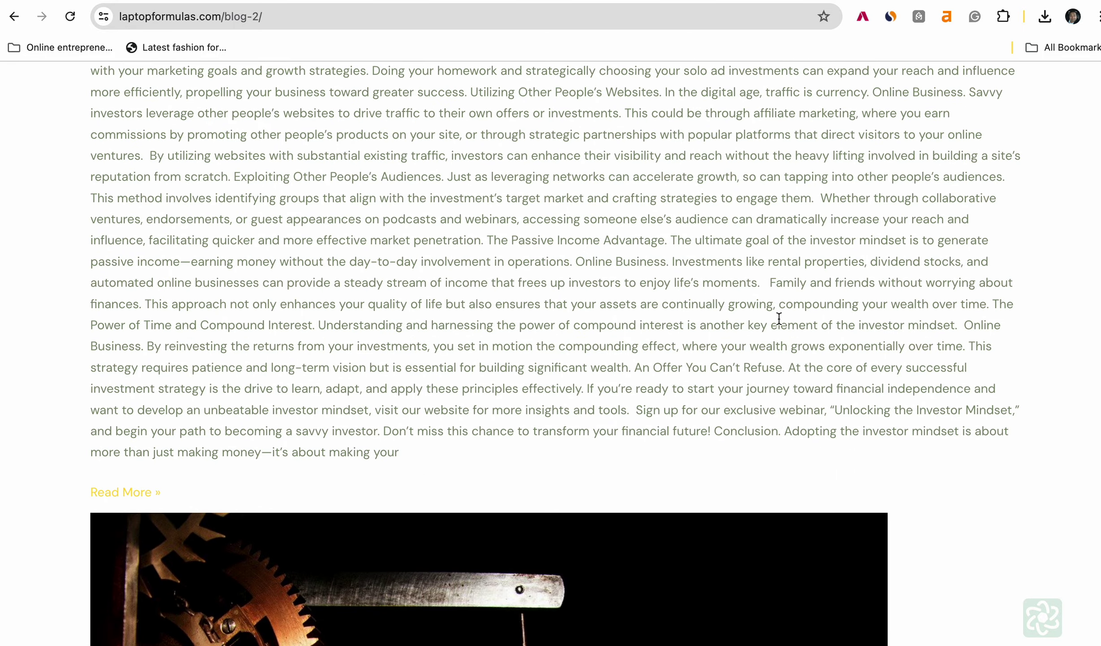
scroll(779, 319, "up", 15)
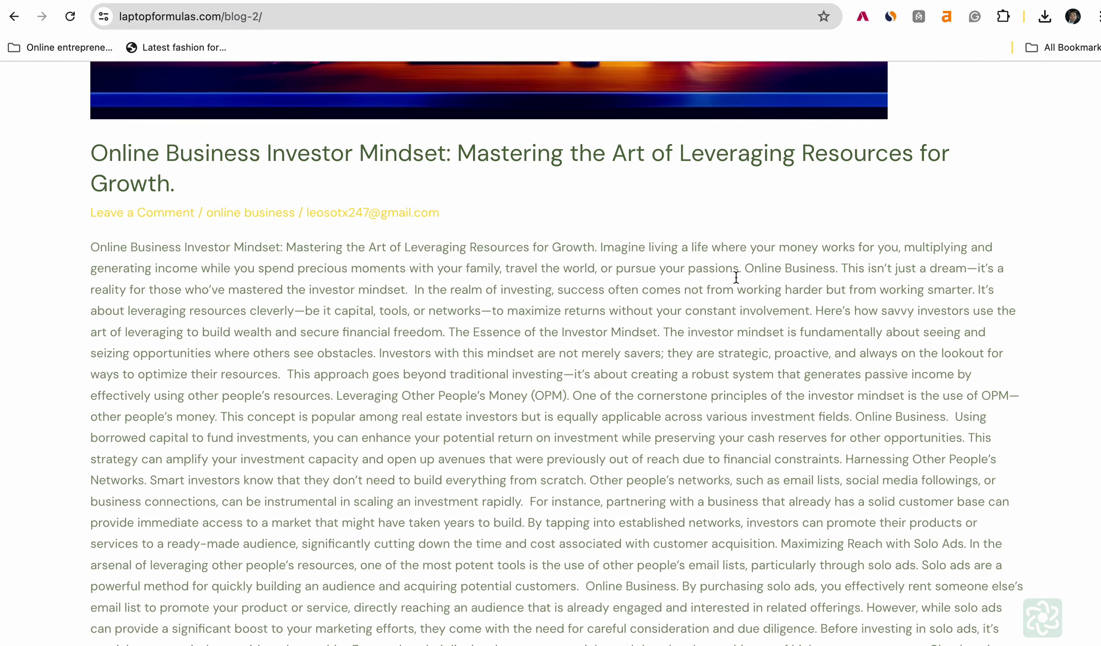
left_click(651, 157)
scroll(686, 329, "down", 10)
scroll(687, 330, "down", 9)
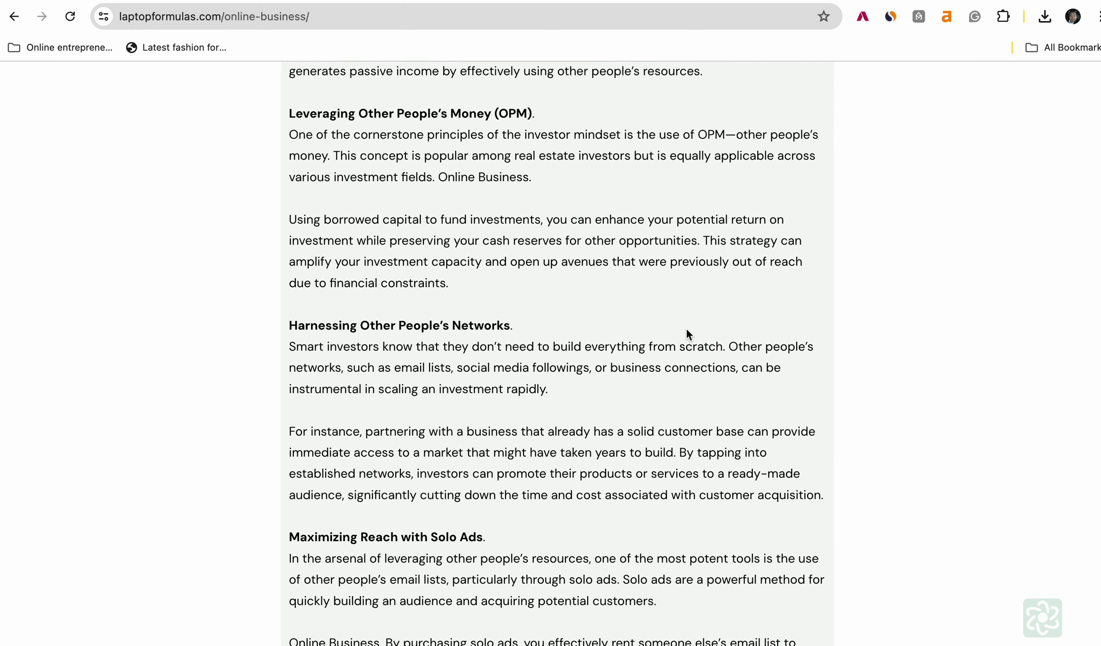
scroll(686, 334, "up", 20)
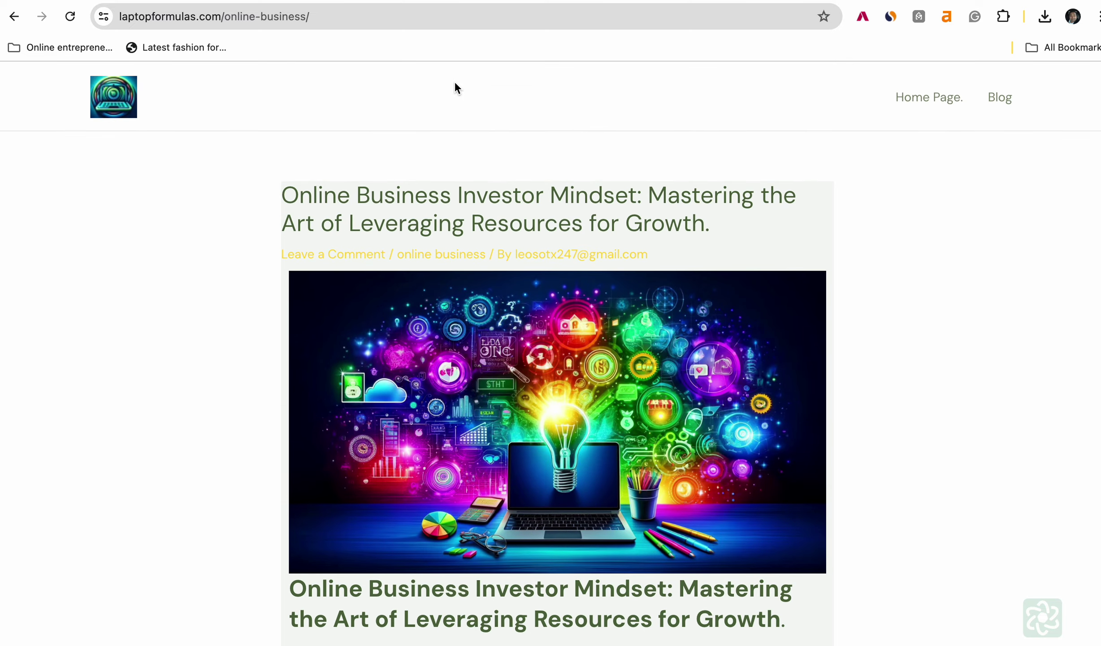
left_click(48, 6)
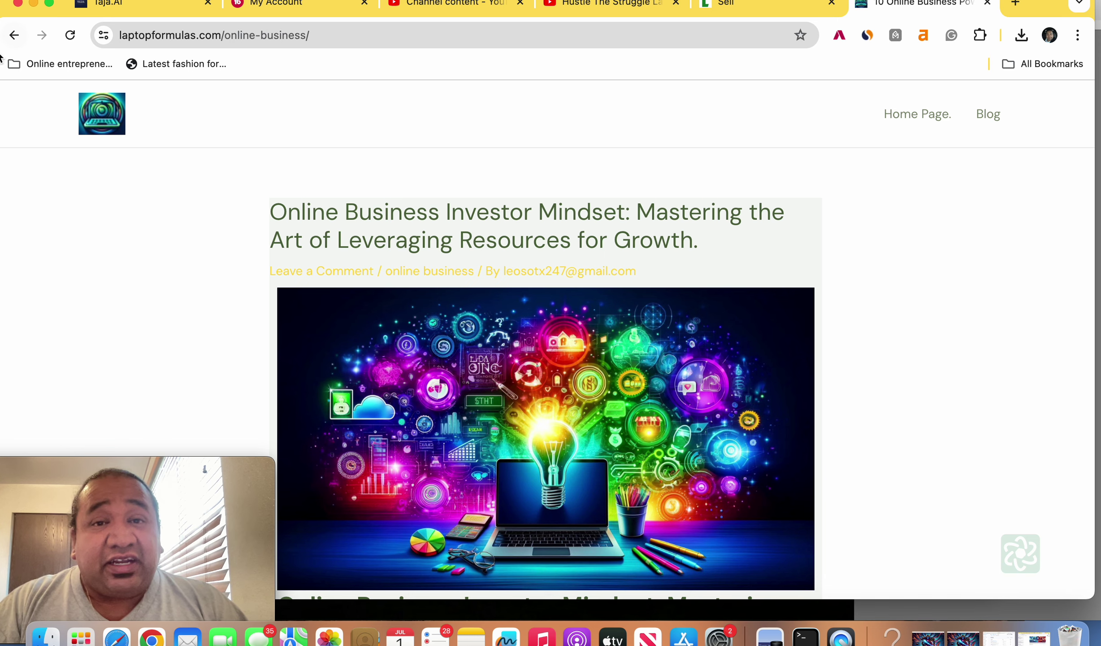
Show Similarweb stats for youtube.com (32.7B visits, 22.12% bounce) over the channel's Videos tab
left_click(616, 13)
left_click(867, 35)
scroll(918, 216, "up", 5)
scroll(917, 216, "up", 10)
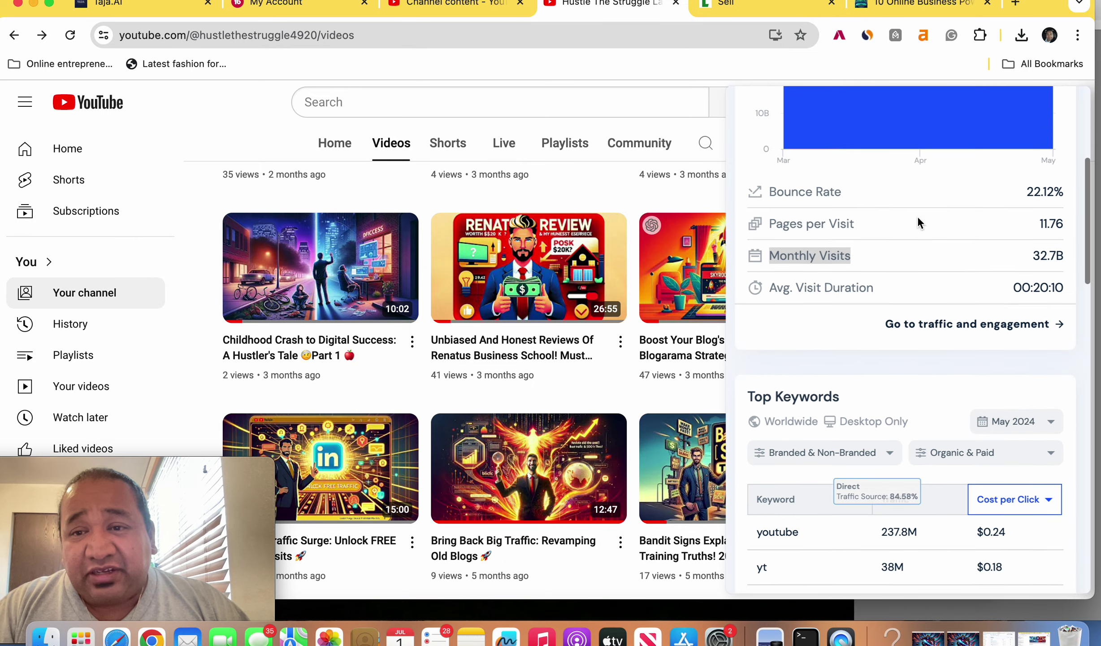